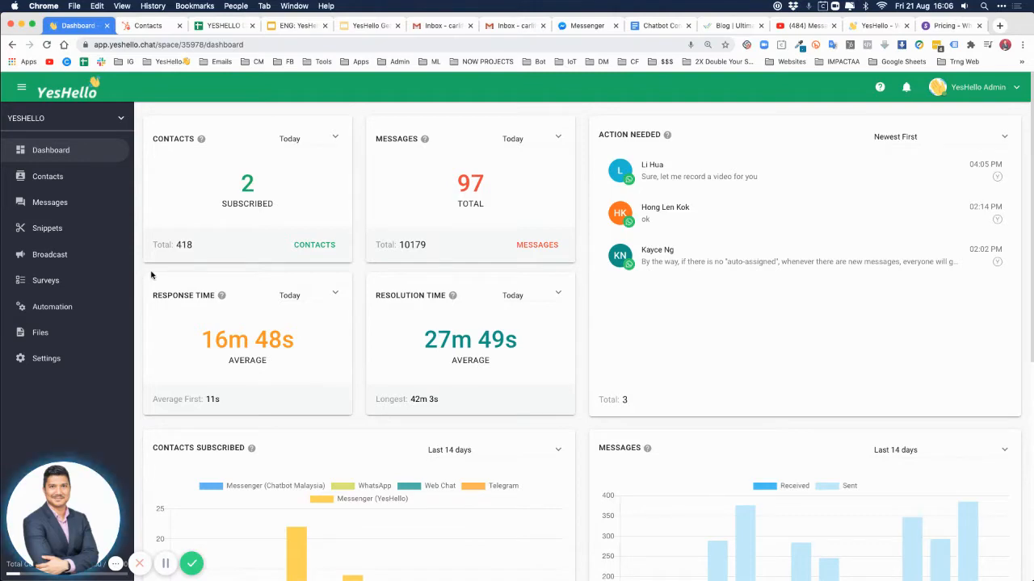
Open Messages, view the conversations assigned to the admin, and switch to the new conversations list.
left_click(51, 208)
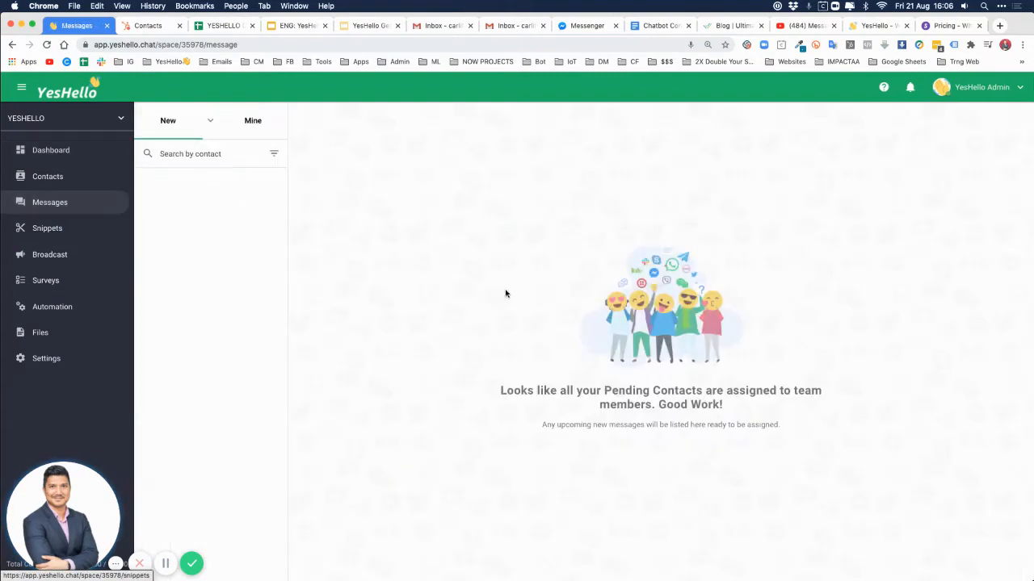
left_click(262, 124)
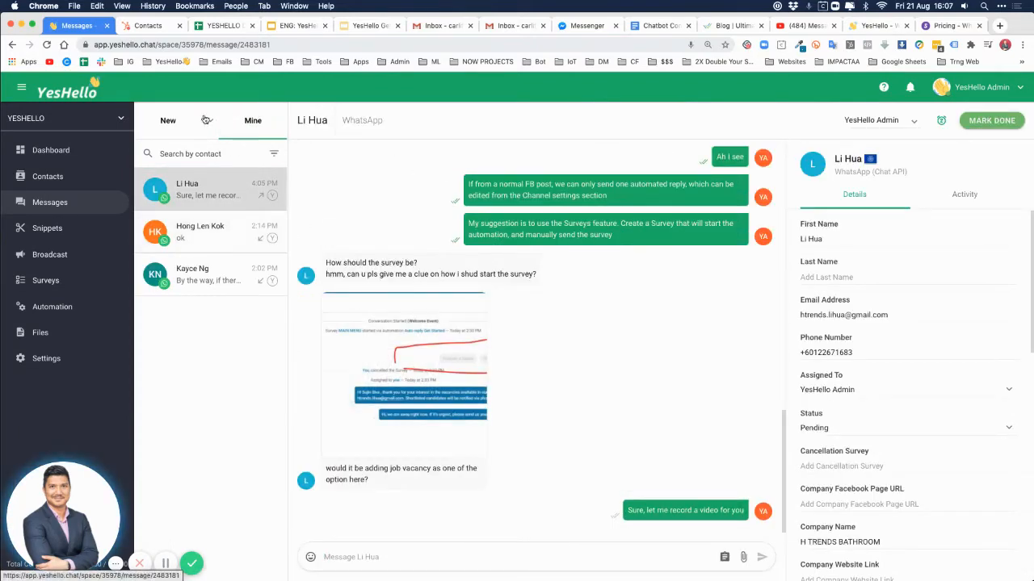
left_click(168, 120)
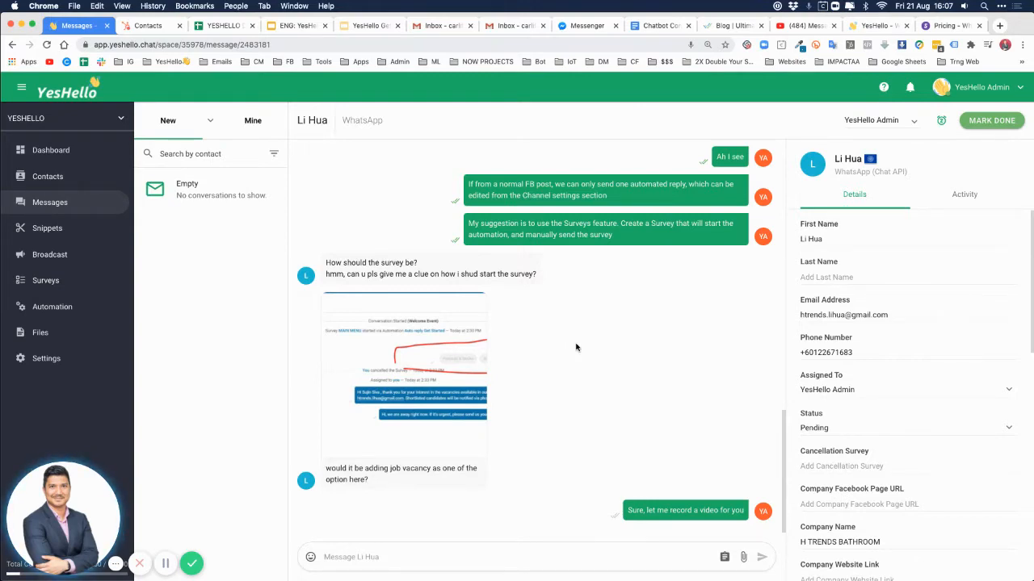
Send the MAIN MENU (MANUAL) survey to the contact in the open WhatsApp conversation.
left_click(724, 558)
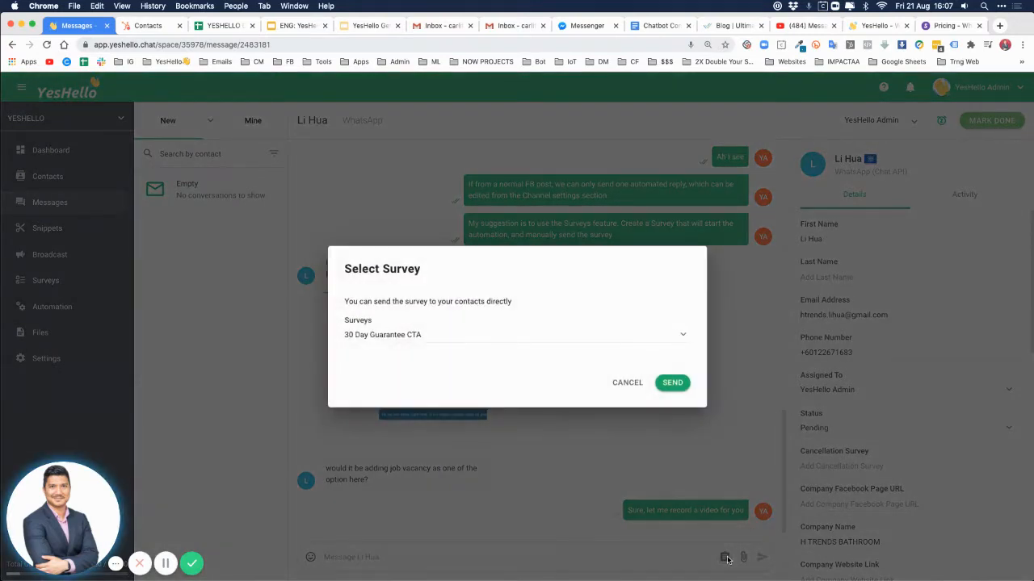
left_click(487, 337)
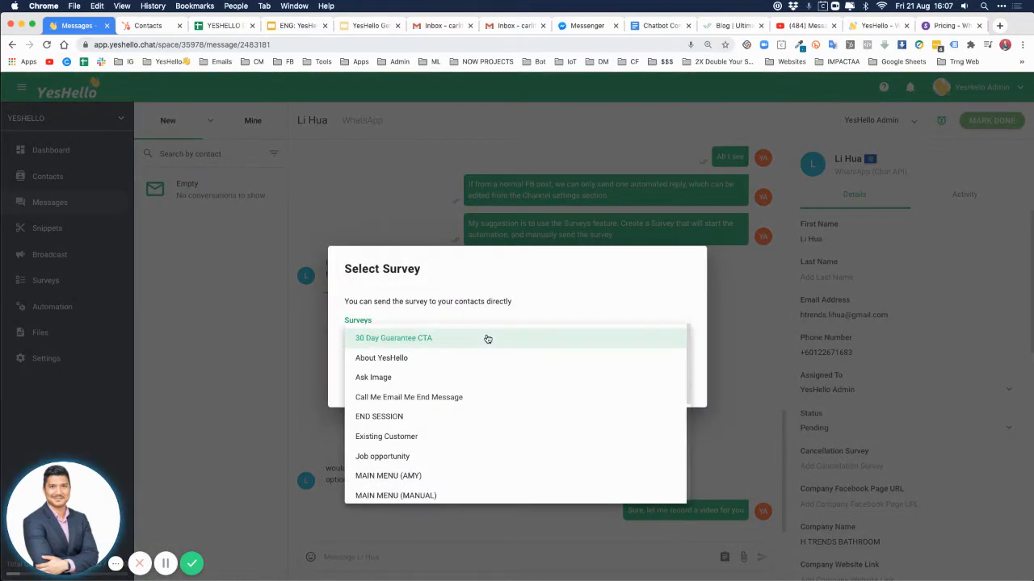
left_click(387, 494)
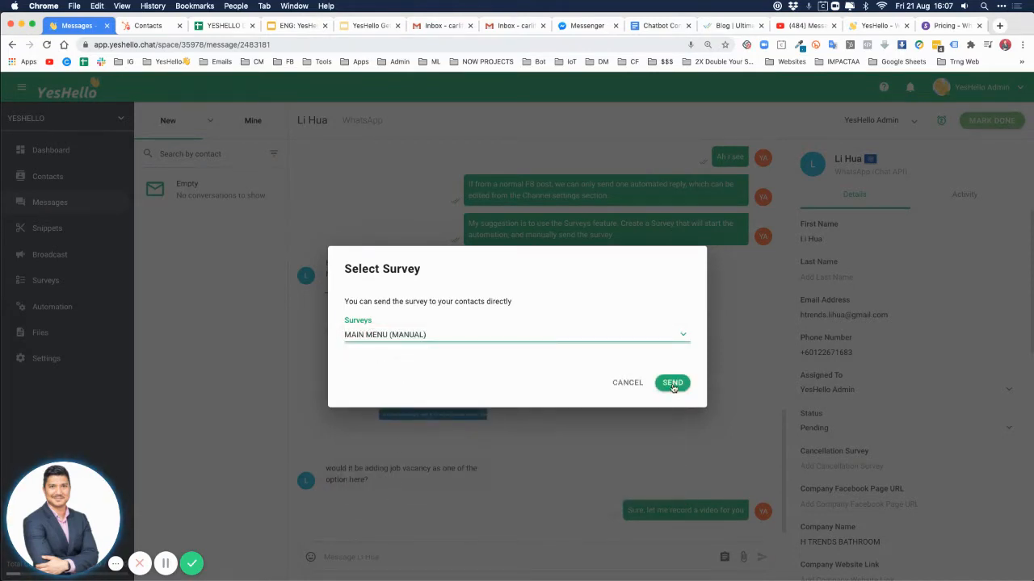
left_click(672, 385)
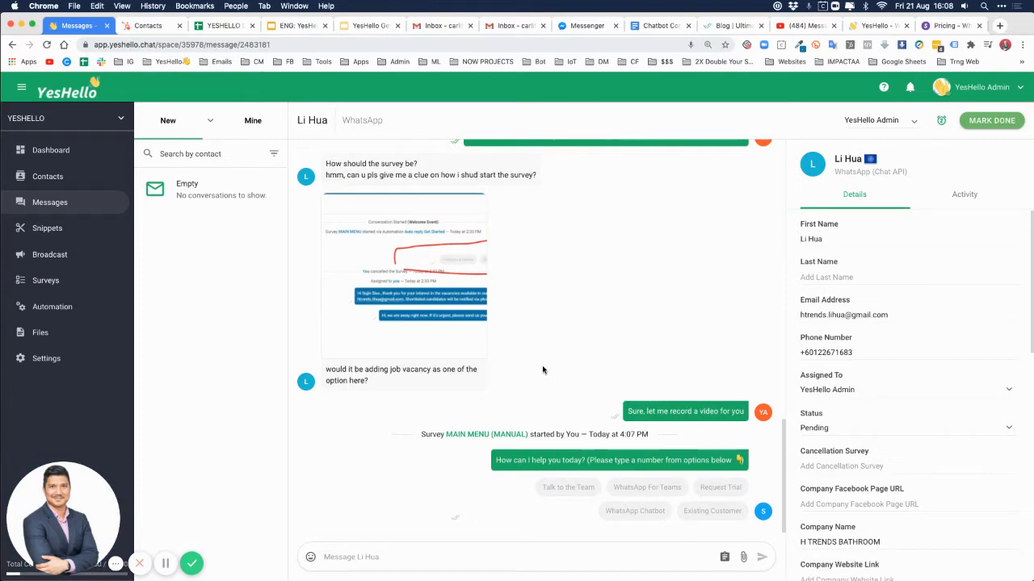
Start a new survey and name it Recruitment.
left_click(46, 280)
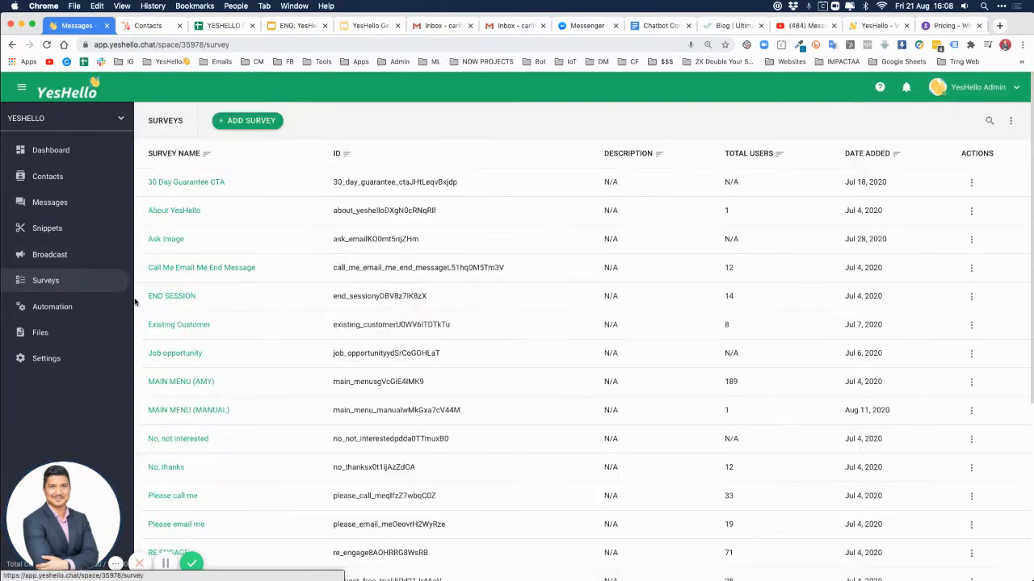
left_click(256, 122)
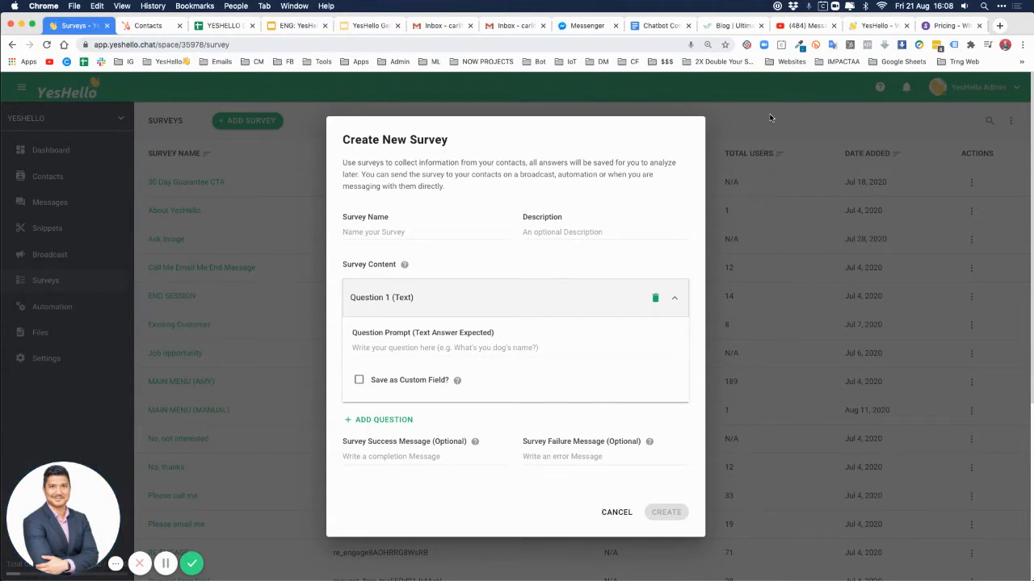
left_click(422, 231)
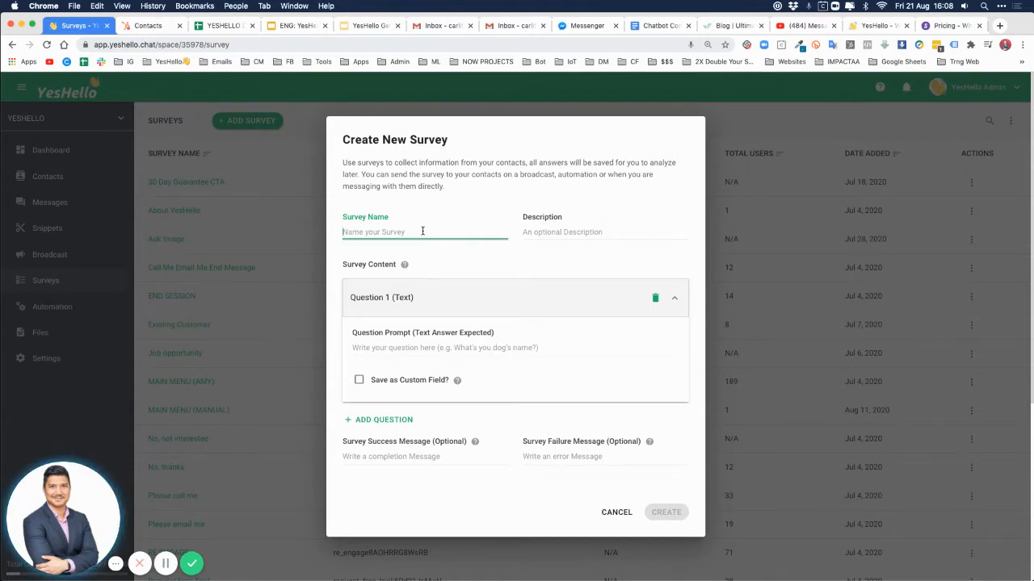
type("Main Menu")
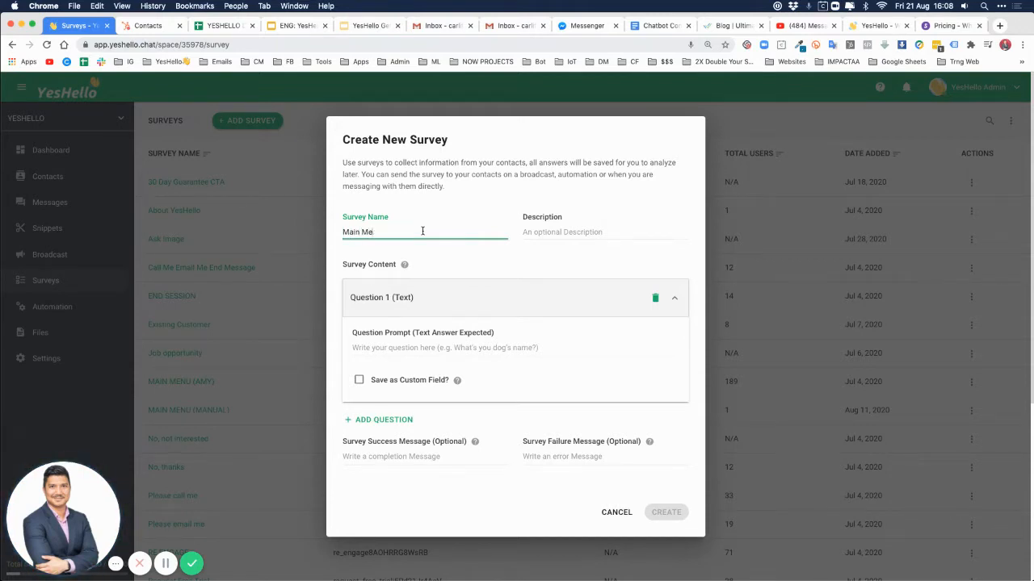
double_click(351, 232)
left_click_drag(392, 232, 328, 231)
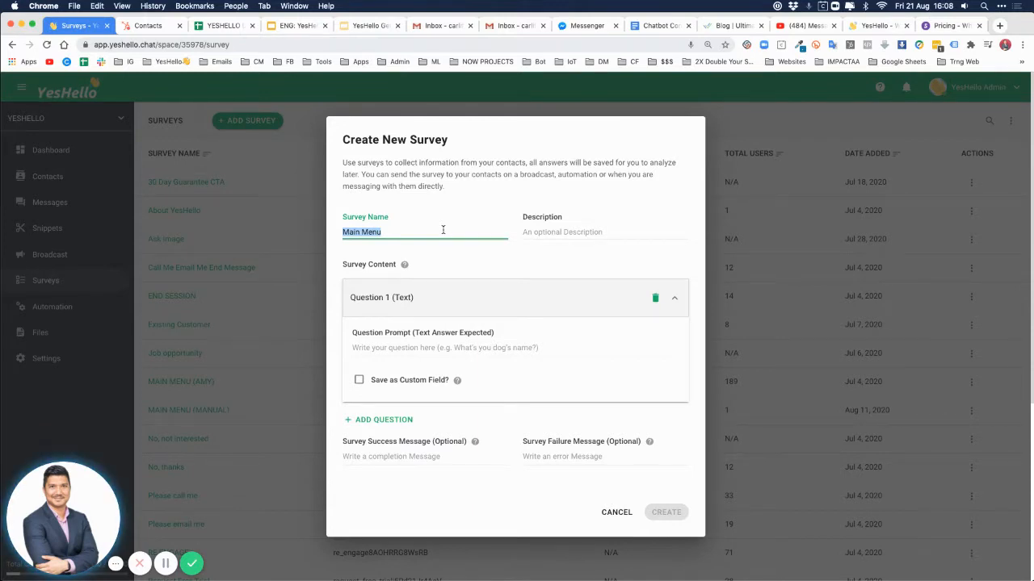
type("Recruitment")
left_click(497, 187)
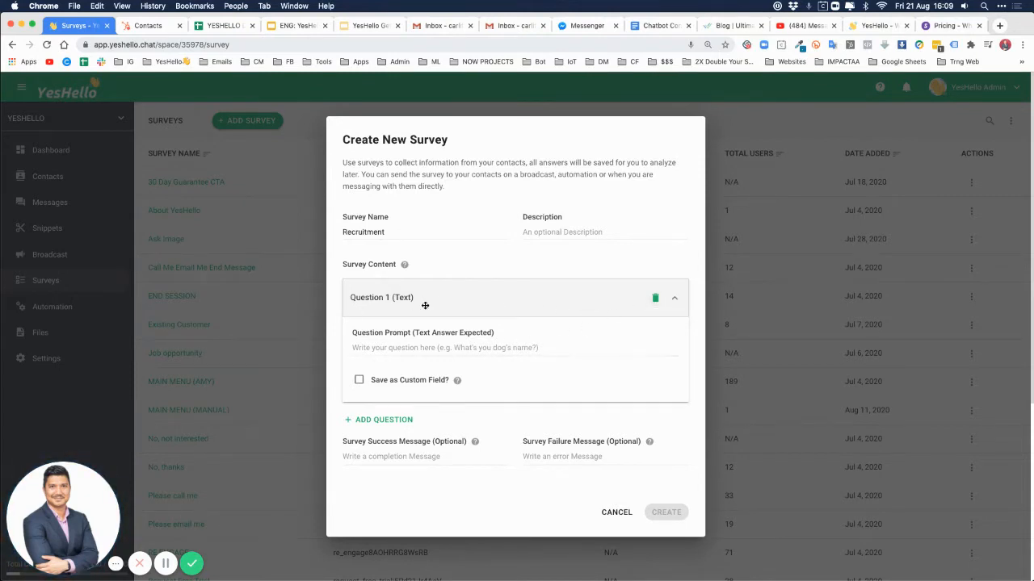
Add a Multiple Choice question to the survey, delete the default Text question, and expand the new one.
left_click(392, 421)
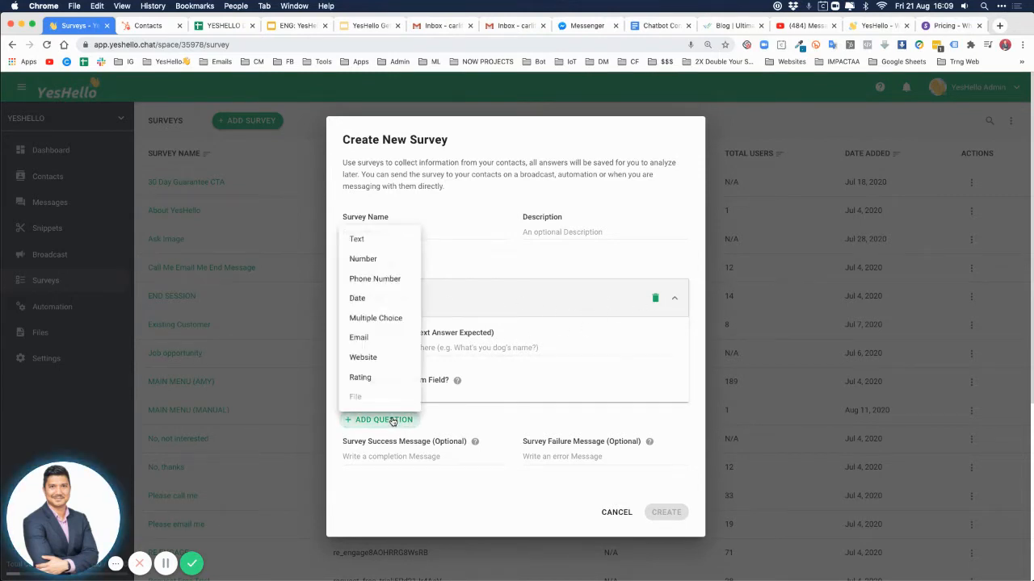
left_click(378, 320)
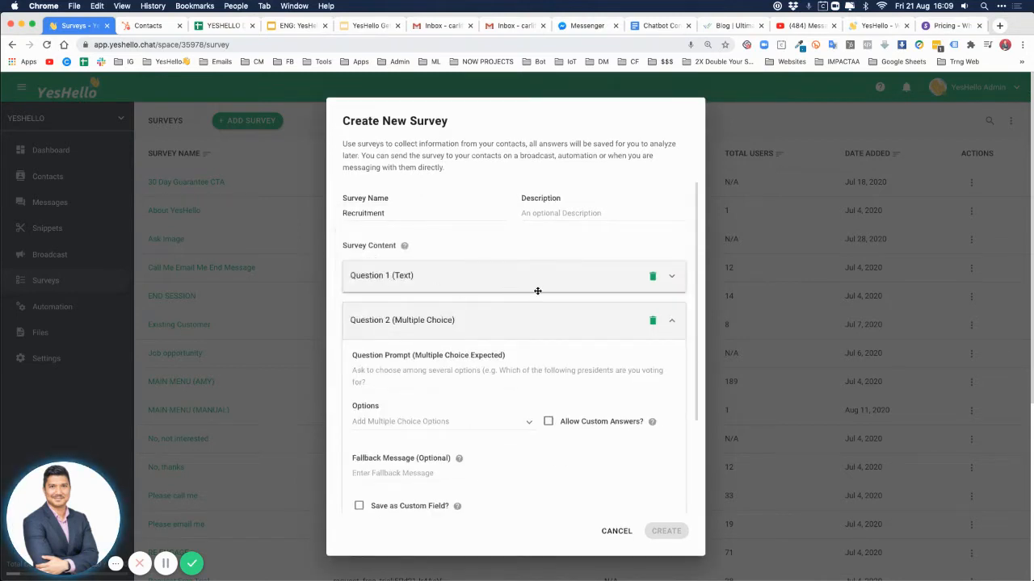
left_click(652, 275)
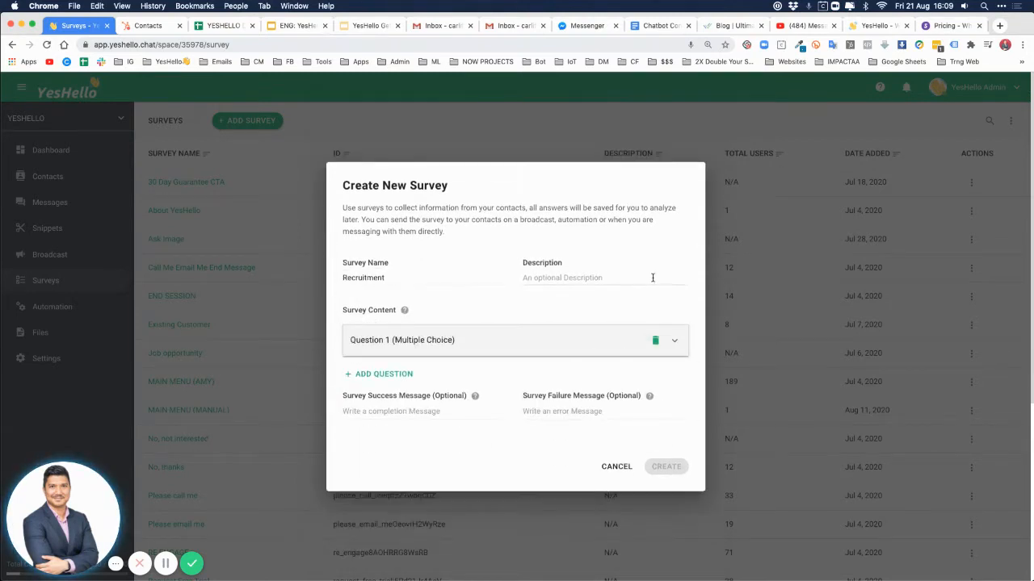
left_click(428, 340)
left_click(436, 329)
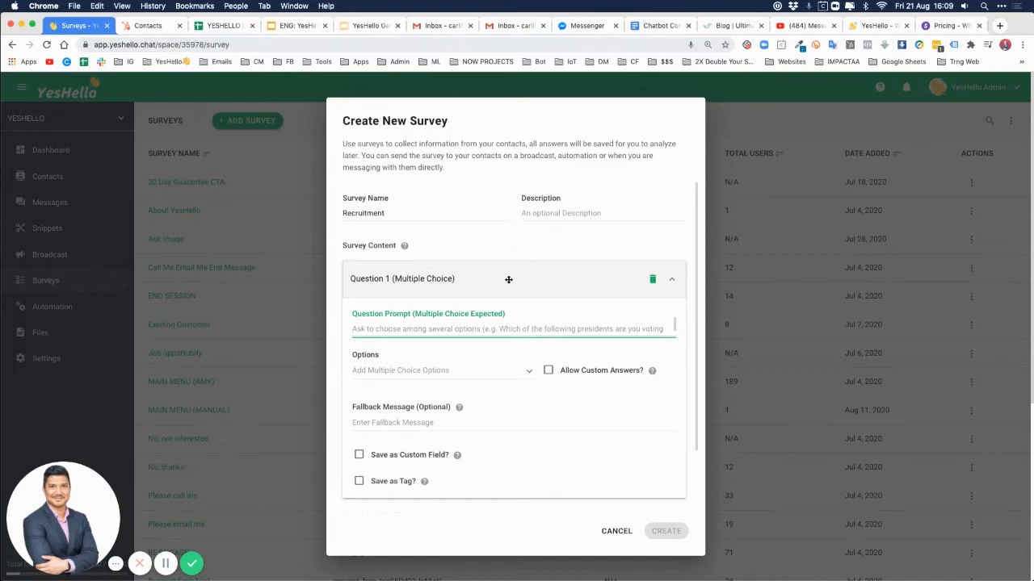
Add "Start hiring process" as an option of the multiple choice question.
left_click(409, 373)
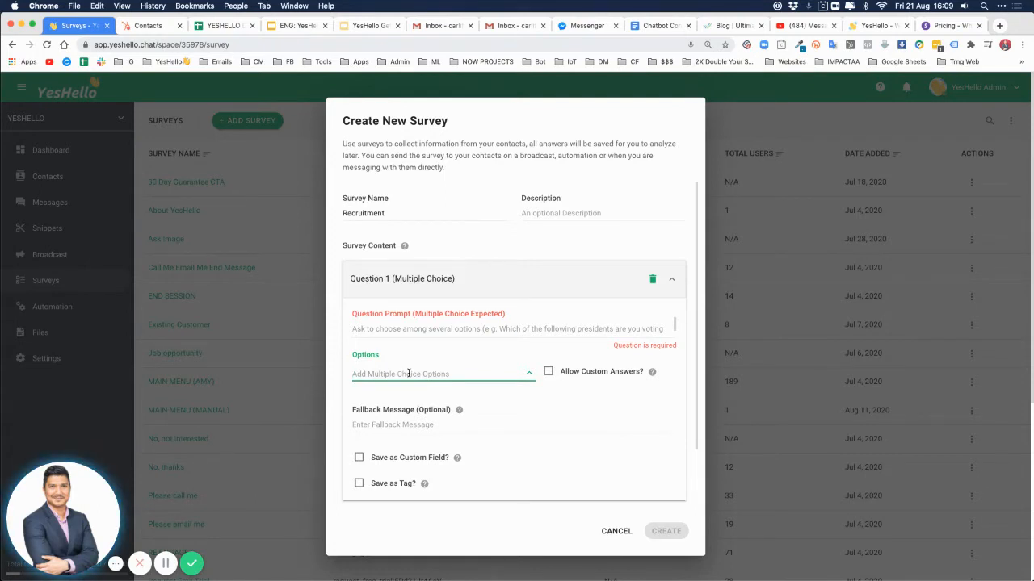
type("Start h")
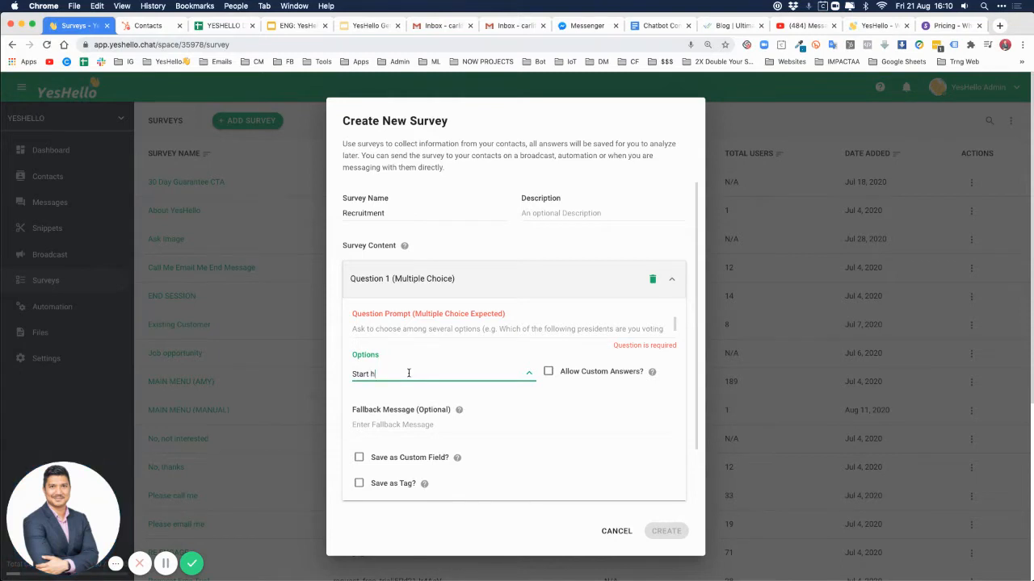
type("iring process")
Write the question prompt "Please choose from the options below. You may request to speak to a manager, or start your hiring process now".
left_click(413, 329)
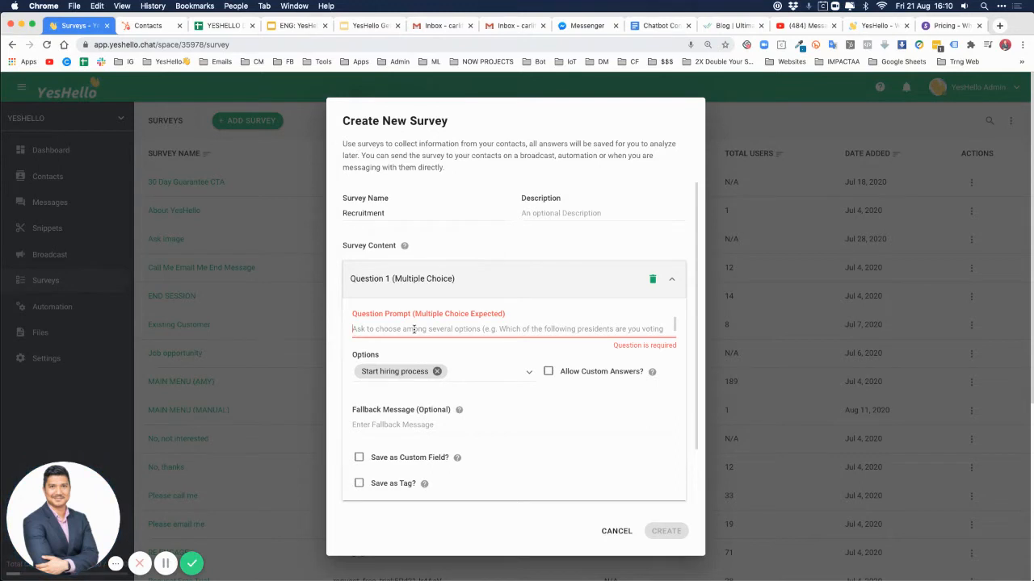
type("Pleas")
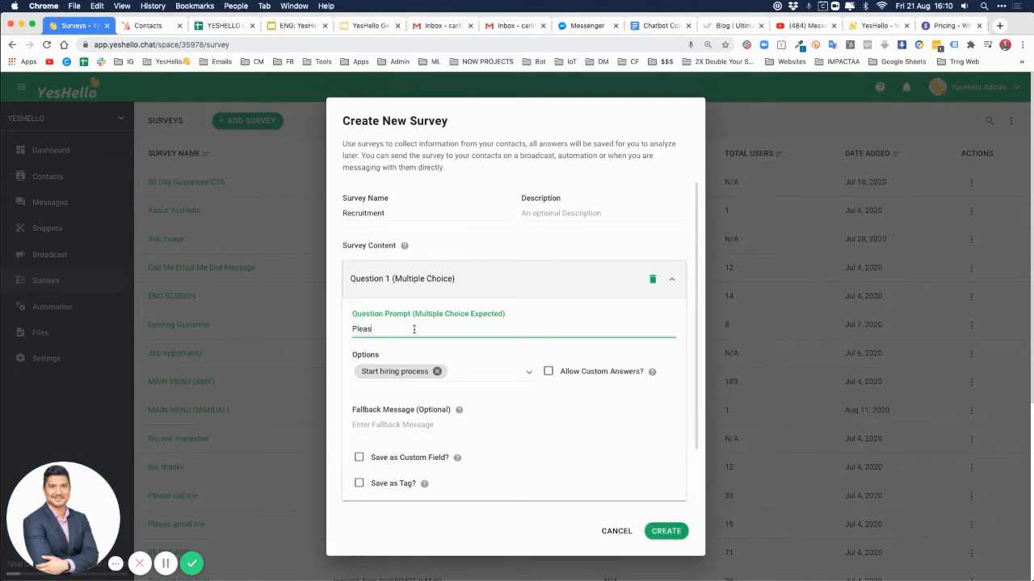
type("e")
type(" choose from")
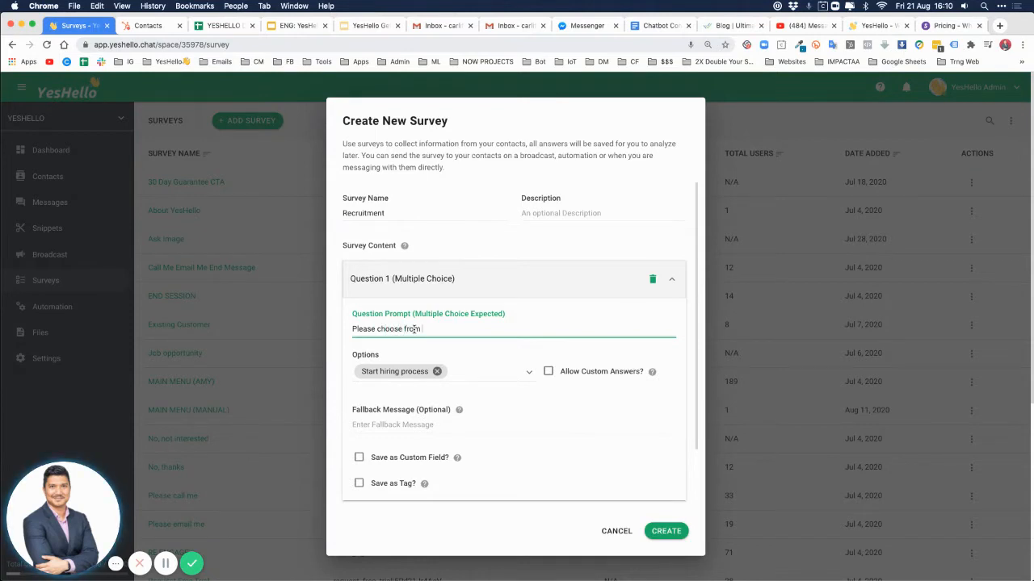
type(" the option")
type(". ")
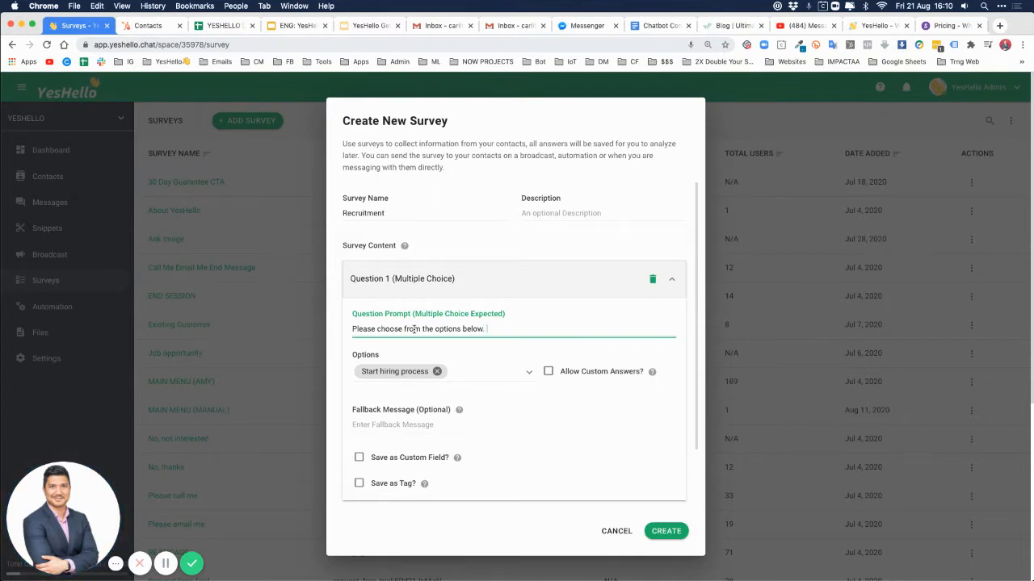
type("You may re")
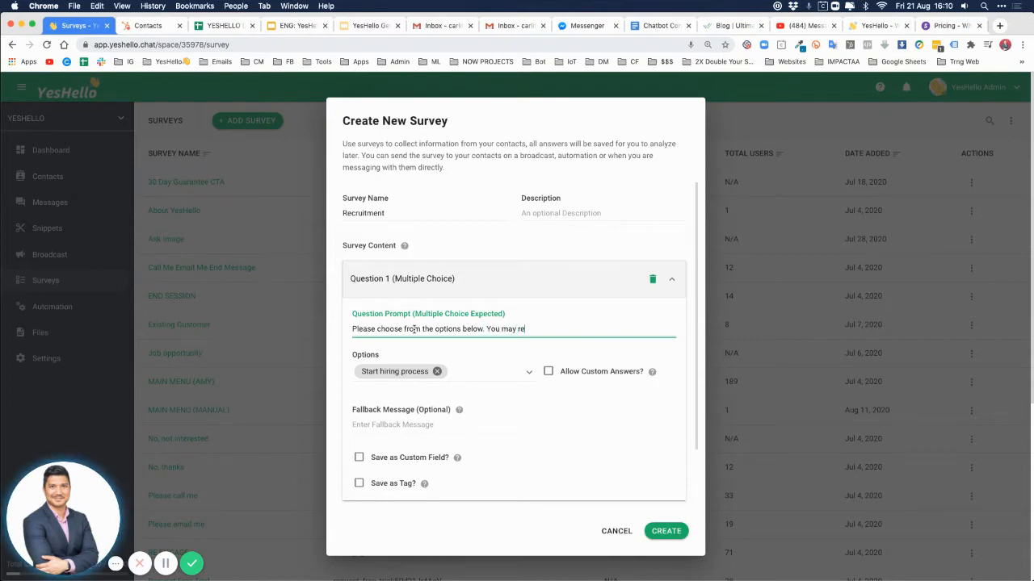
type("quest to speak to a")
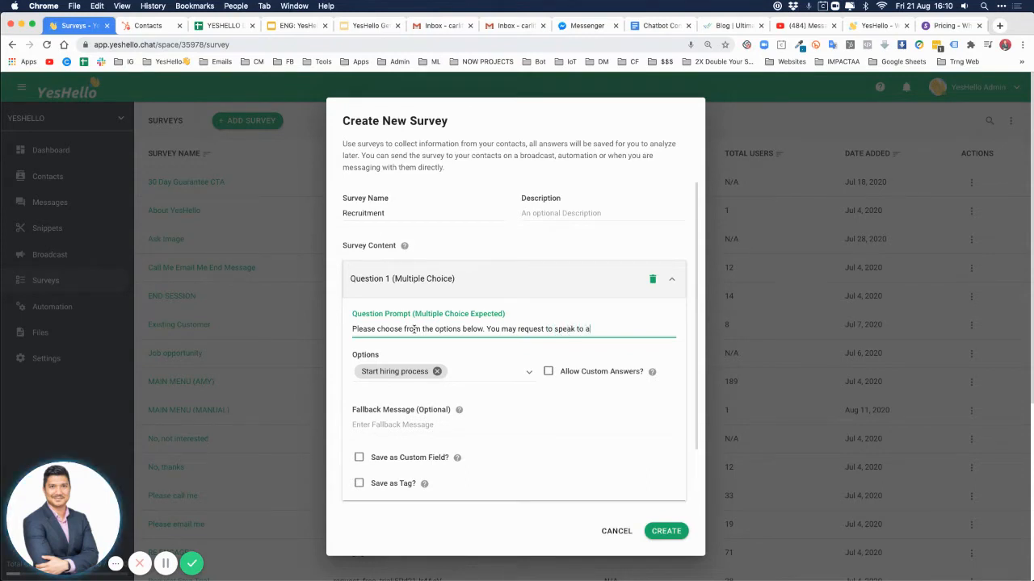
type(" manager, ")
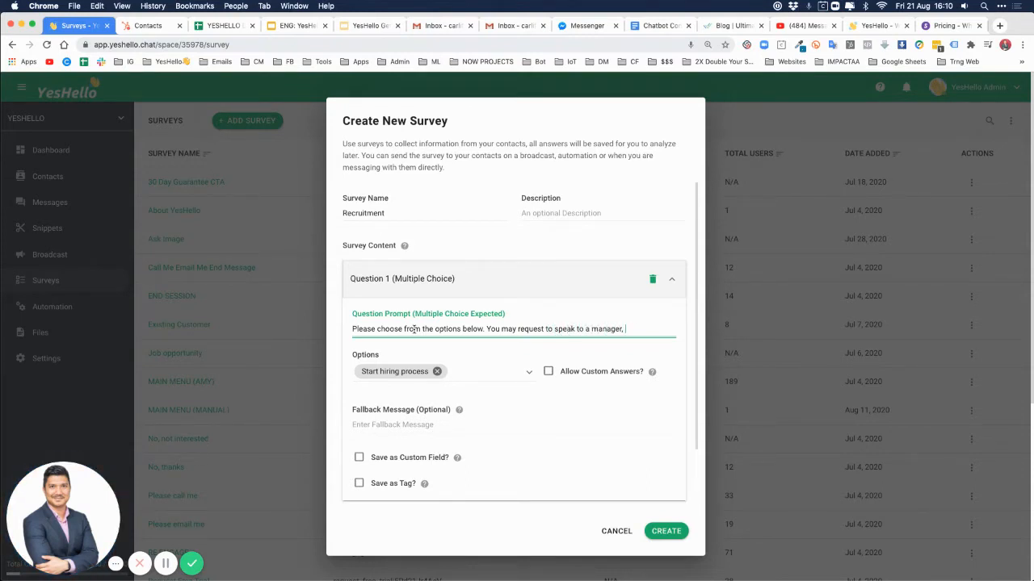
type("or start")
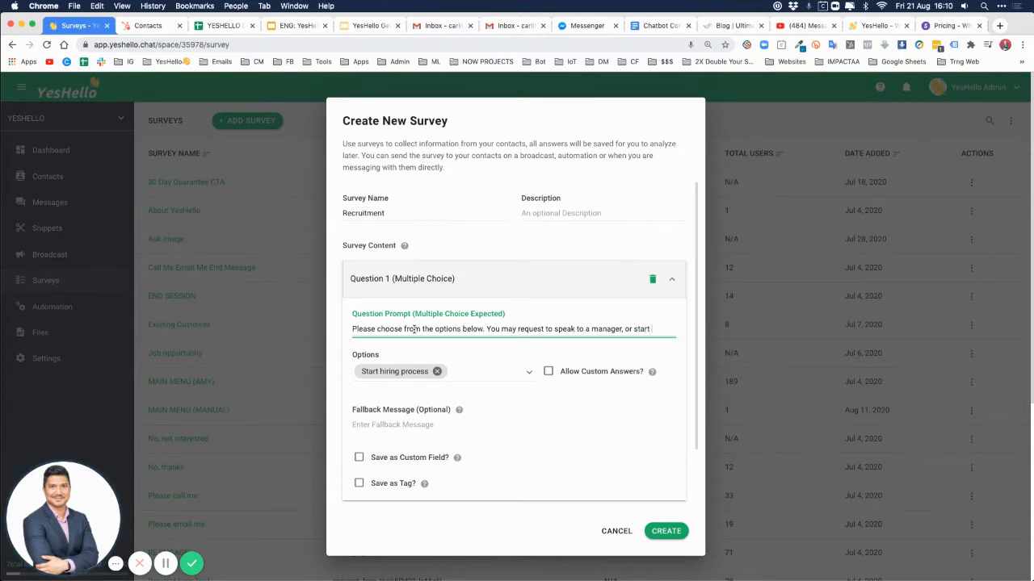
type(" yo")
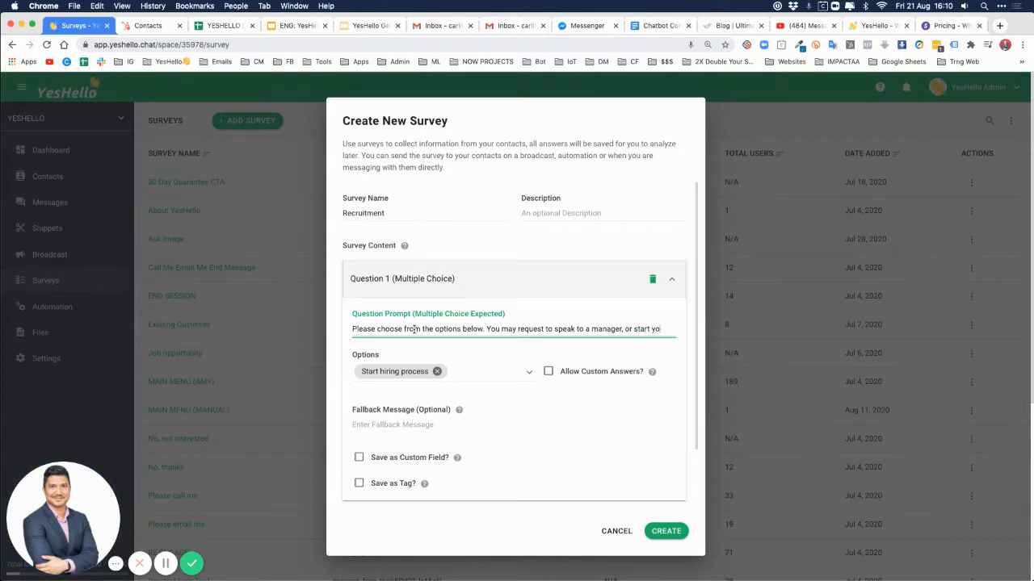
type("ur hiring")
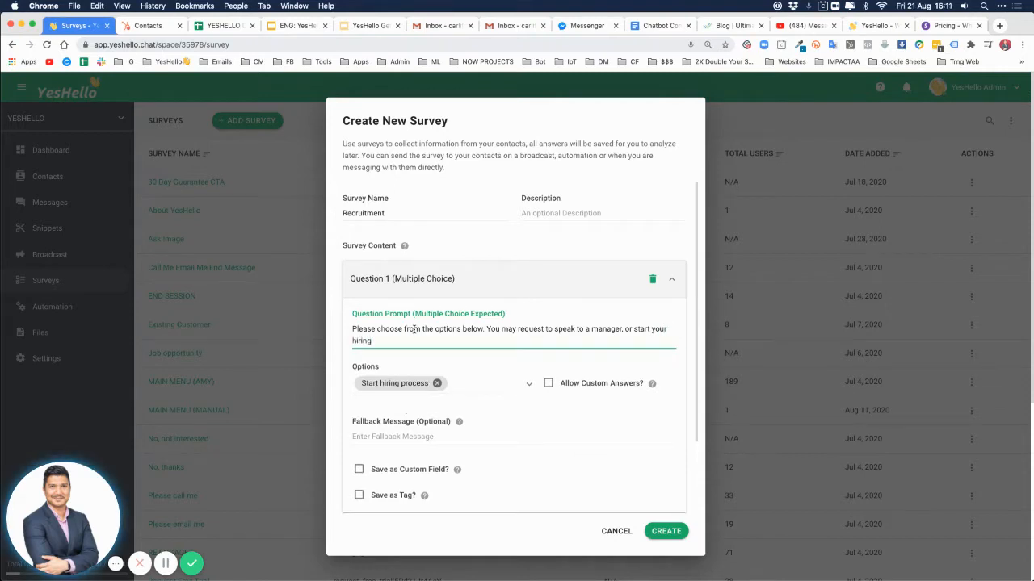
type(" process now")
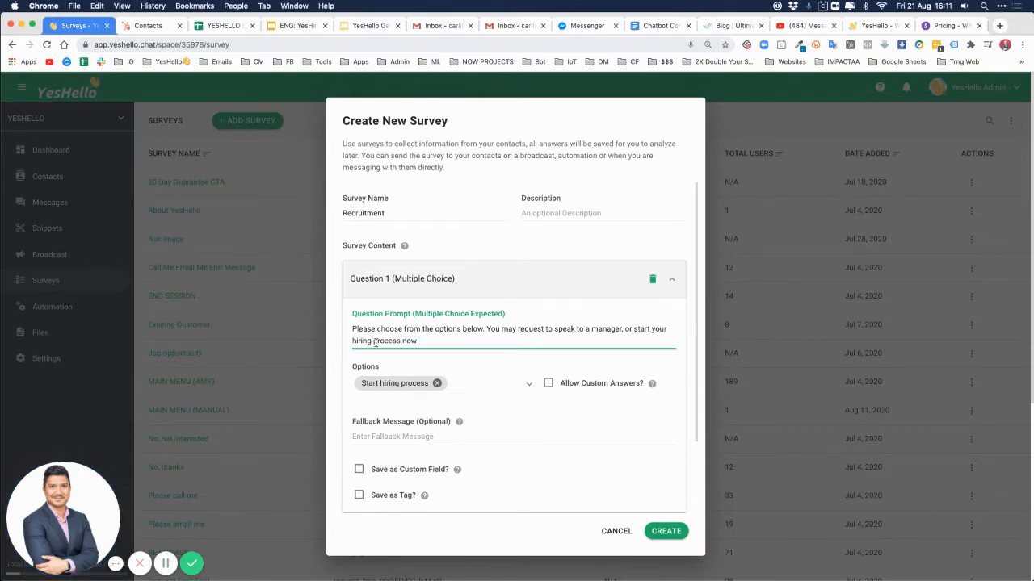
Switch to WhatsApp to look for an emoji, then return to Chrome and end the question prompt with 👇.
key("ctrl+Up")
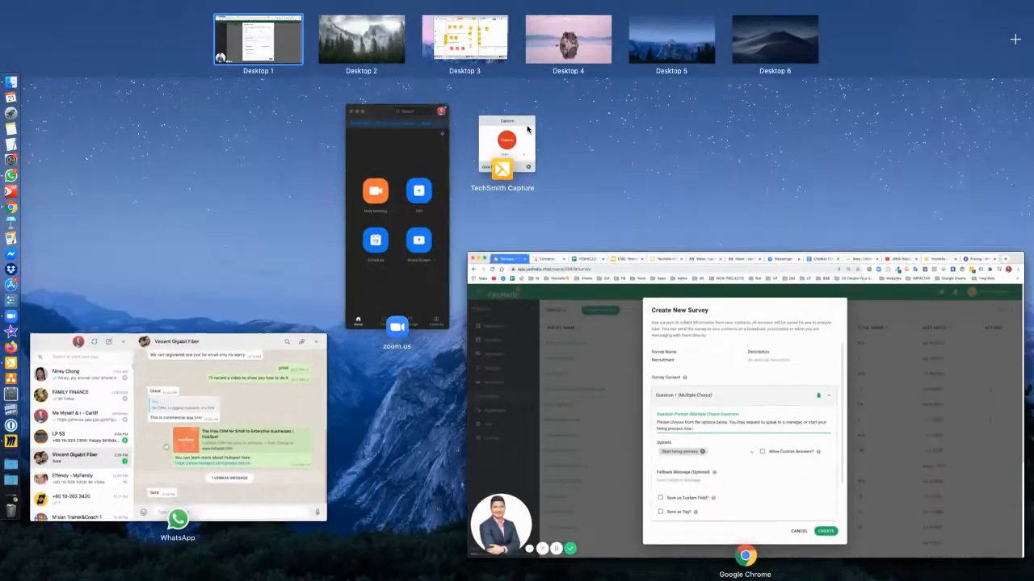
left_click(214, 401)
left_click(105, 246)
scroll(256, 320, "up", 5)
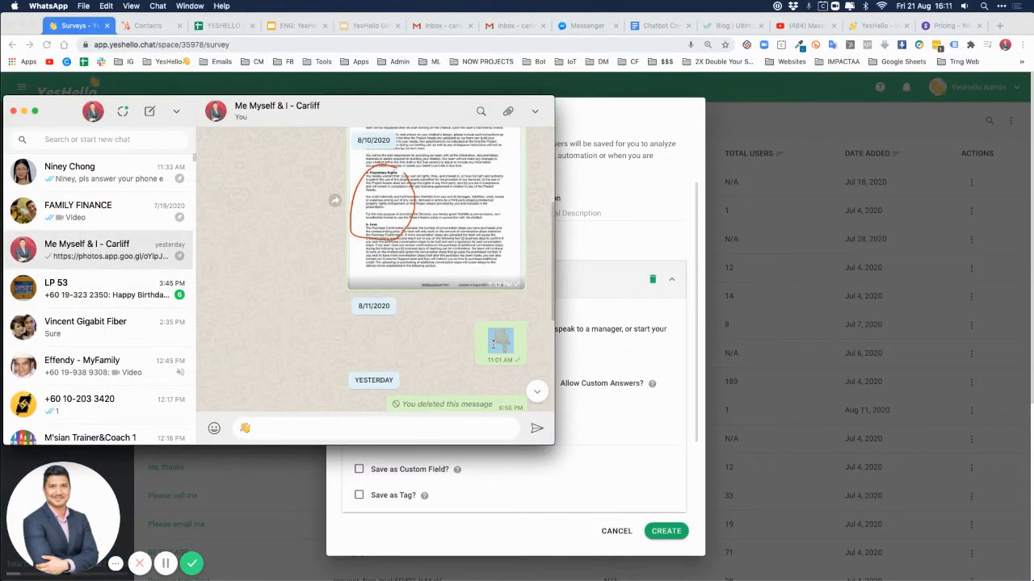
left_click(596, 307)
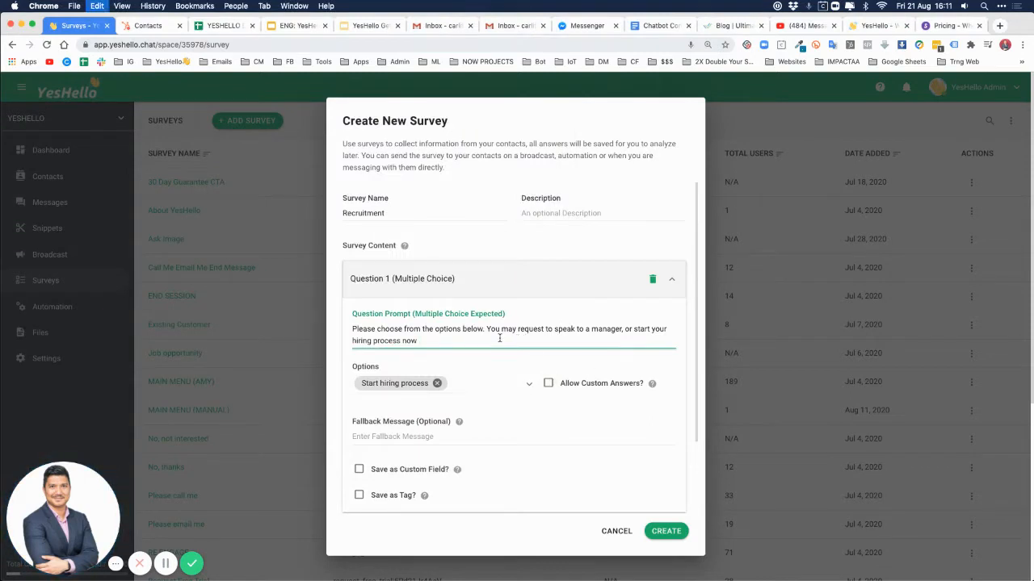
type("👇")
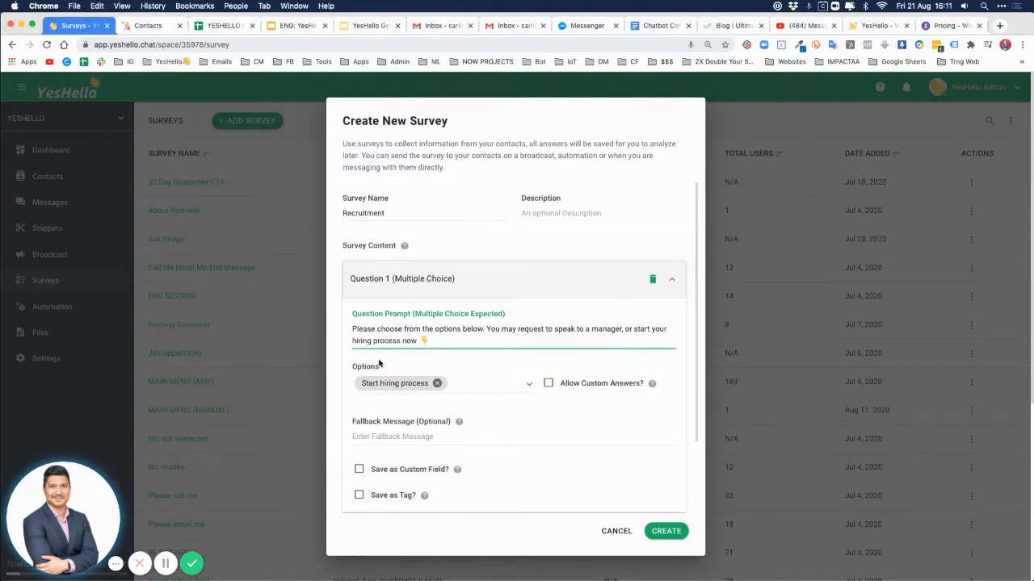
Add "Speak to manager" as a second option of the multiple choice question.
left_click(484, 384)
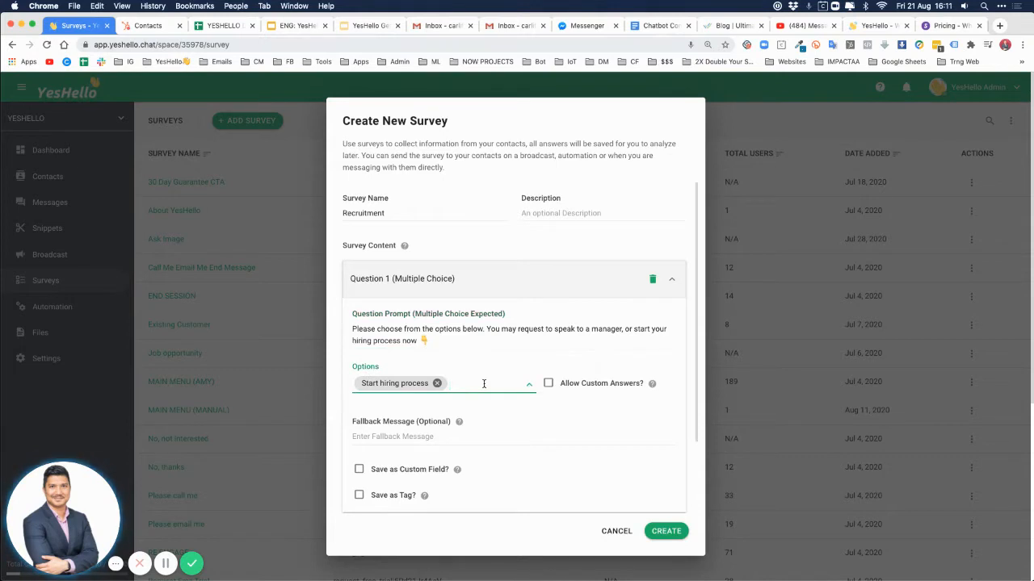
type("Speak t")
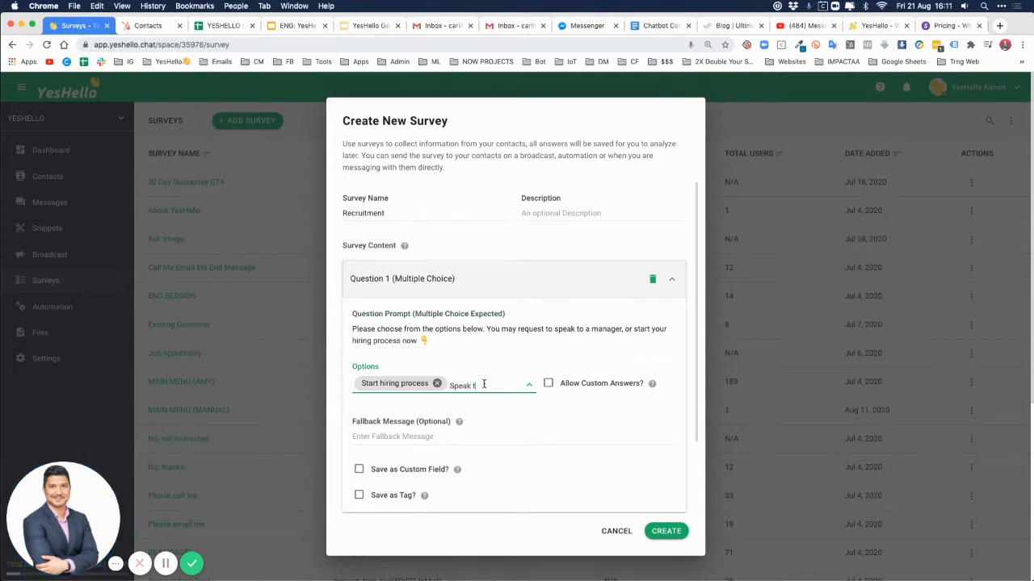
type("o manager")
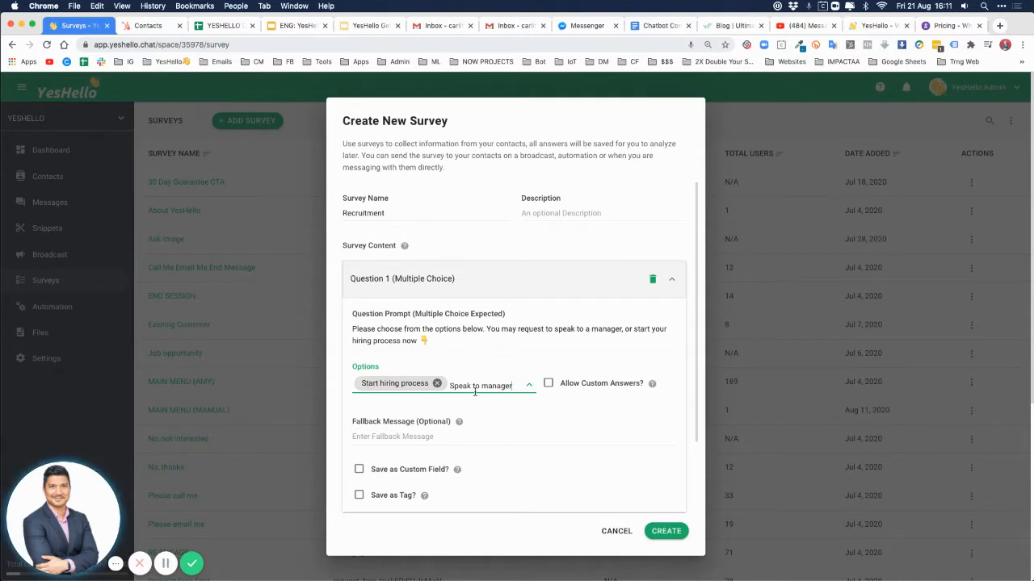
key("Return")
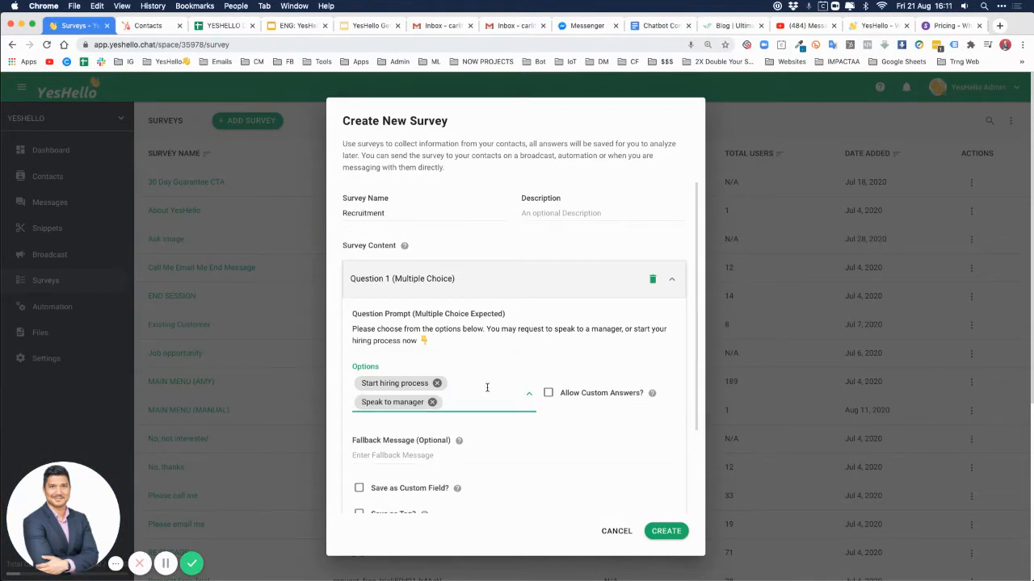
Write the question's fallback message "Please type a number from the options given.".
scroll(488, 388, "down", 2)
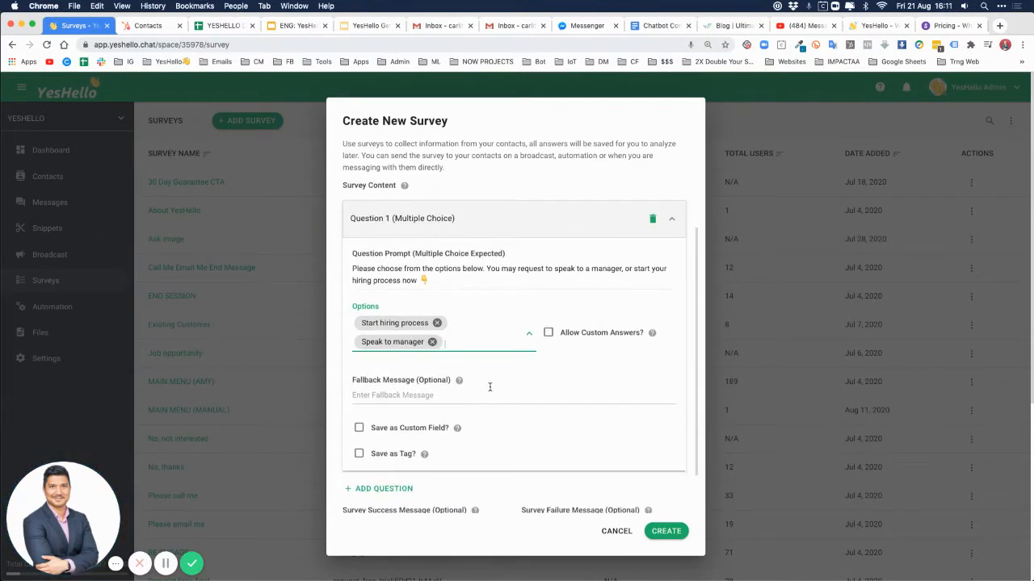
scroll(488, 387, "down", 1)
left_click(398, 380)
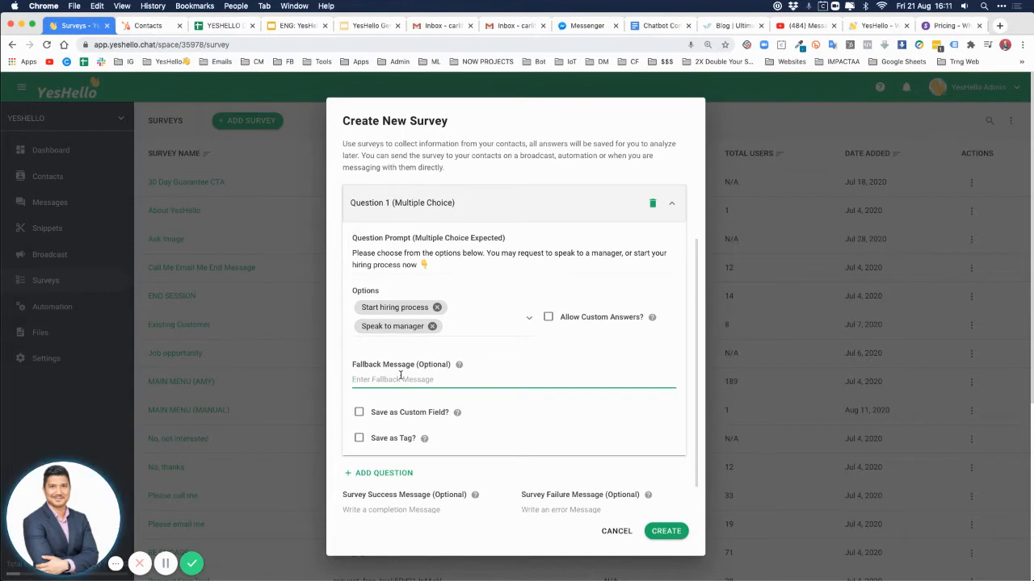
type("Ple")
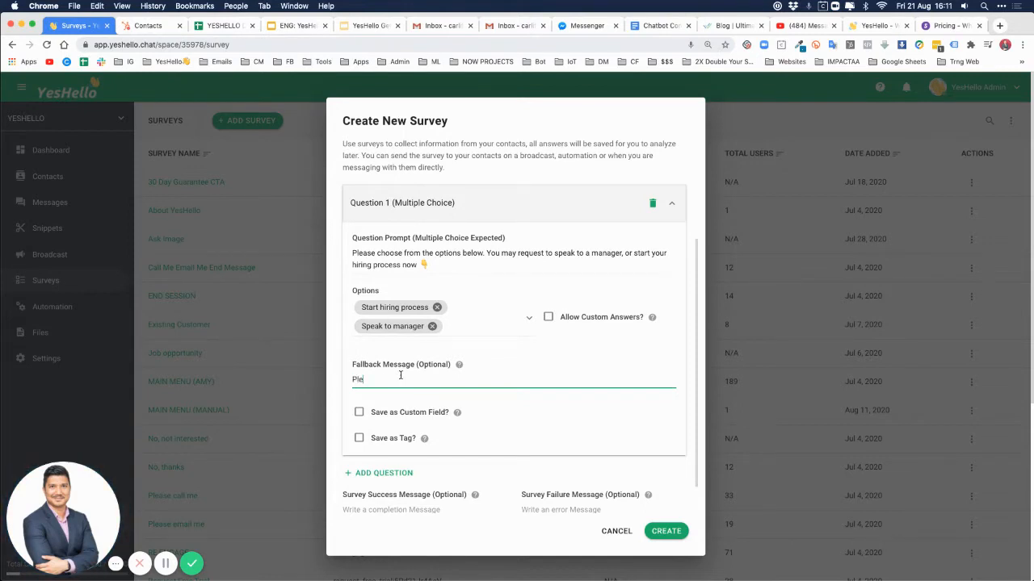
type("ase choose fro")
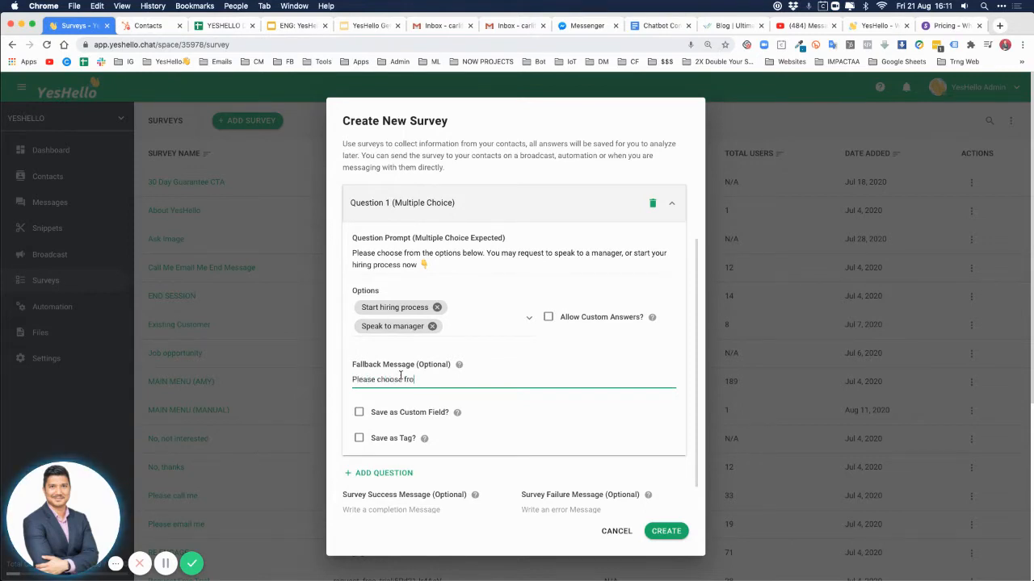
type("m the options given.")
double_click(380, 379)
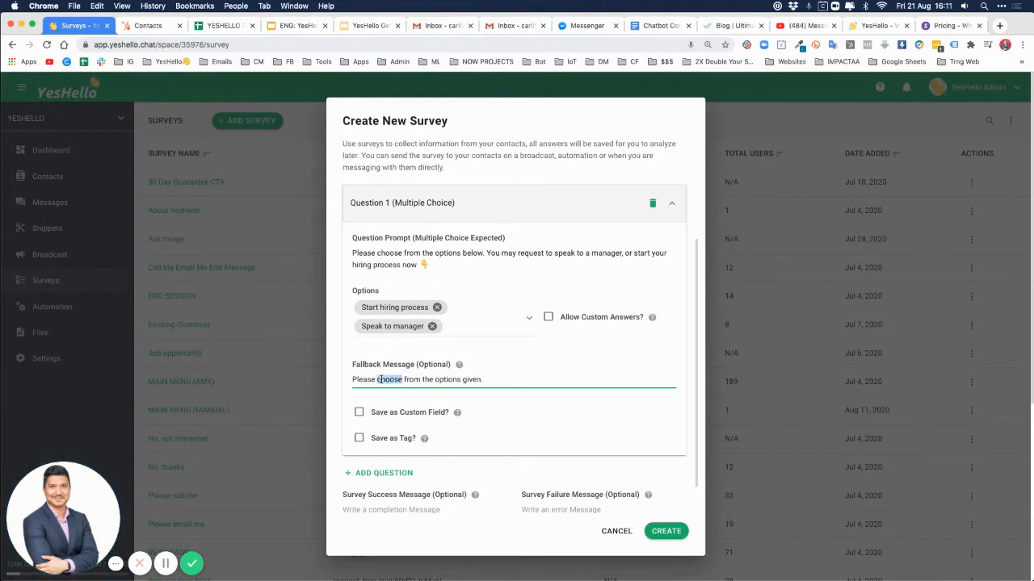
type("type a numbe")
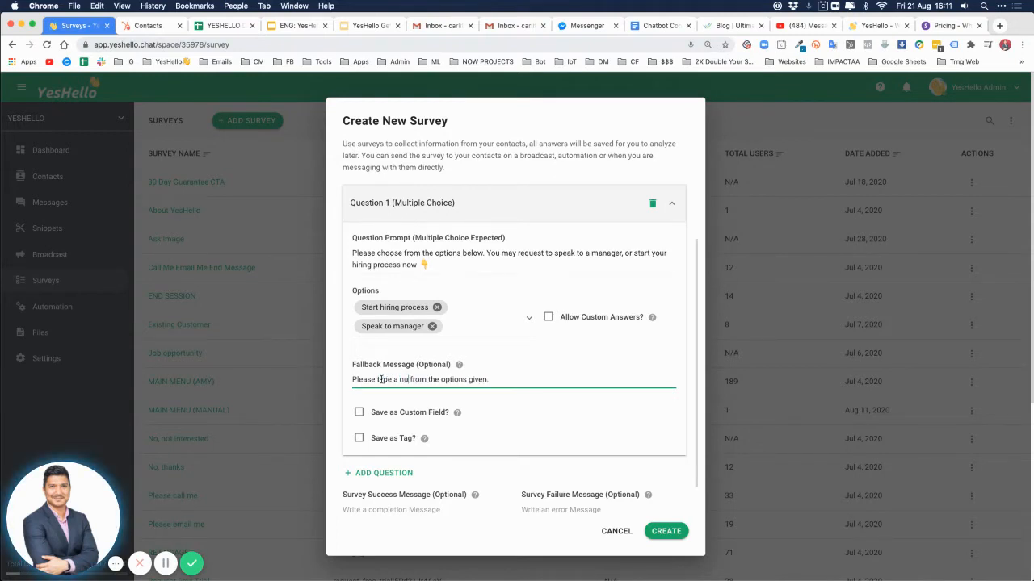
type("r")
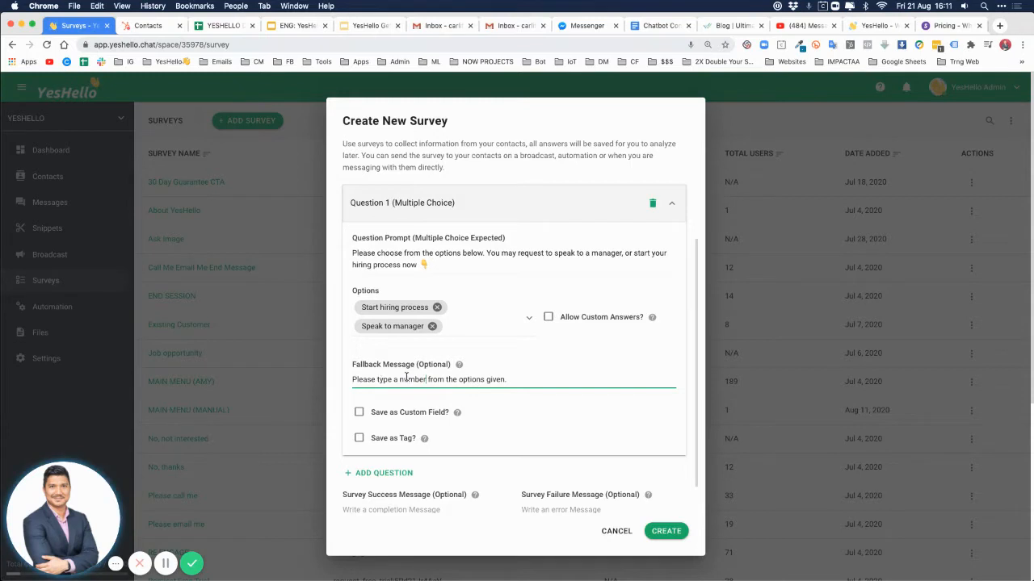
Save the question's answer both as a tag and as a custom field, choosing the USER INPUT field.
left_click(360, 412)
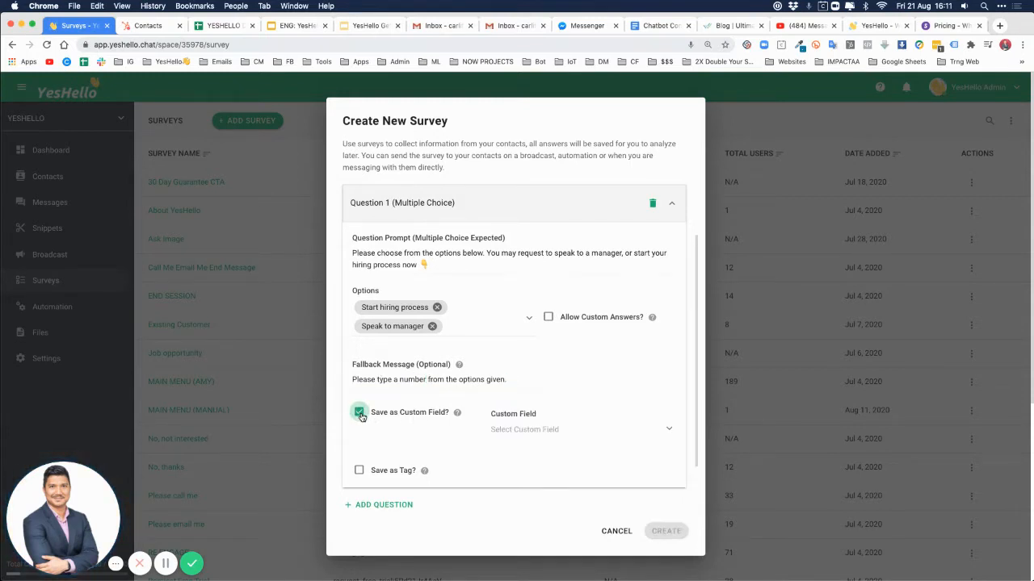
left_click(359, 471)
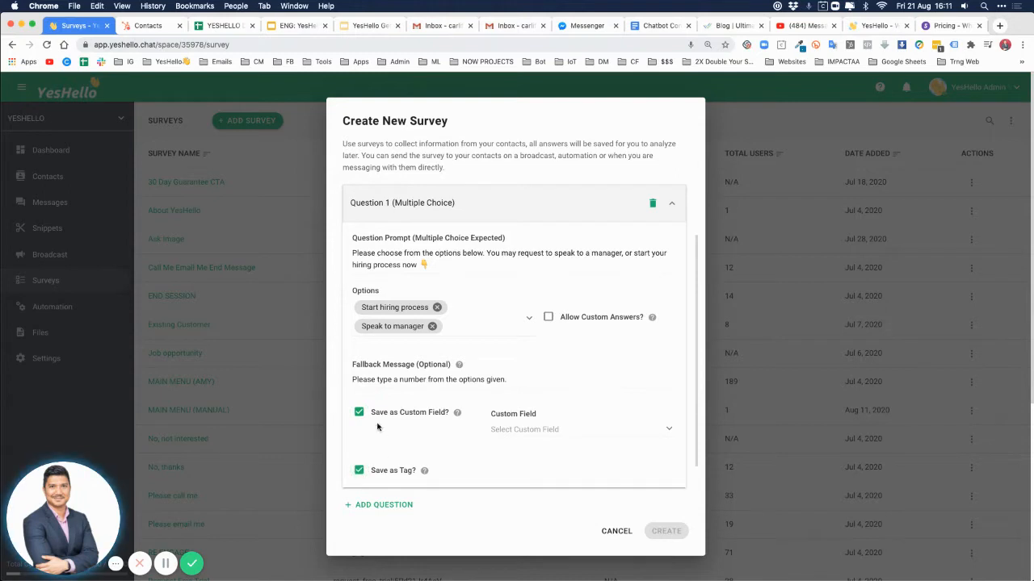
left_click(511, 430)
scroll(564, 456, "down", 5)
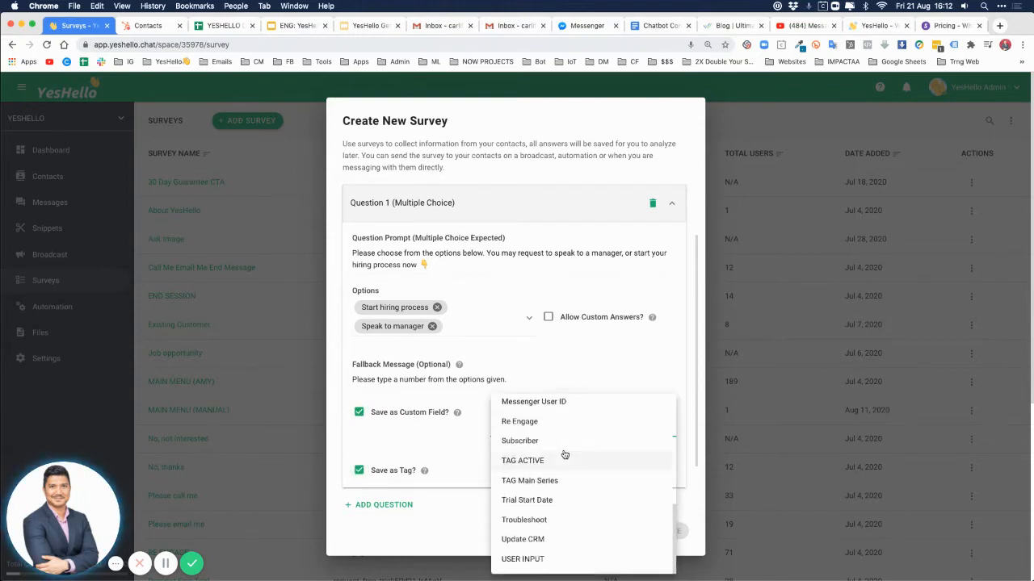
left_click(533, 559)
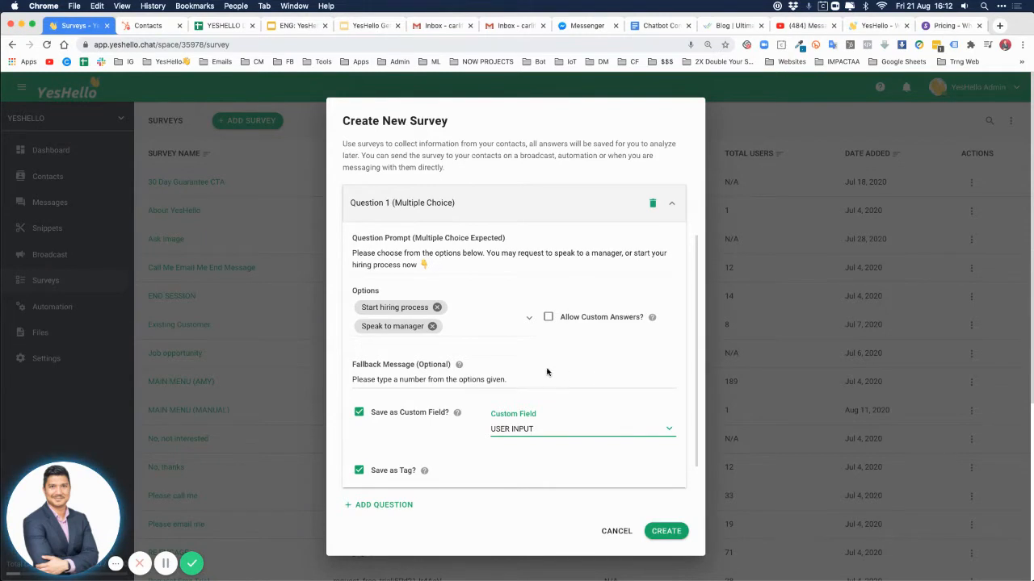
Review the question's settings and create the Recruitment survey.
scroll(506, 427, "down", 2)
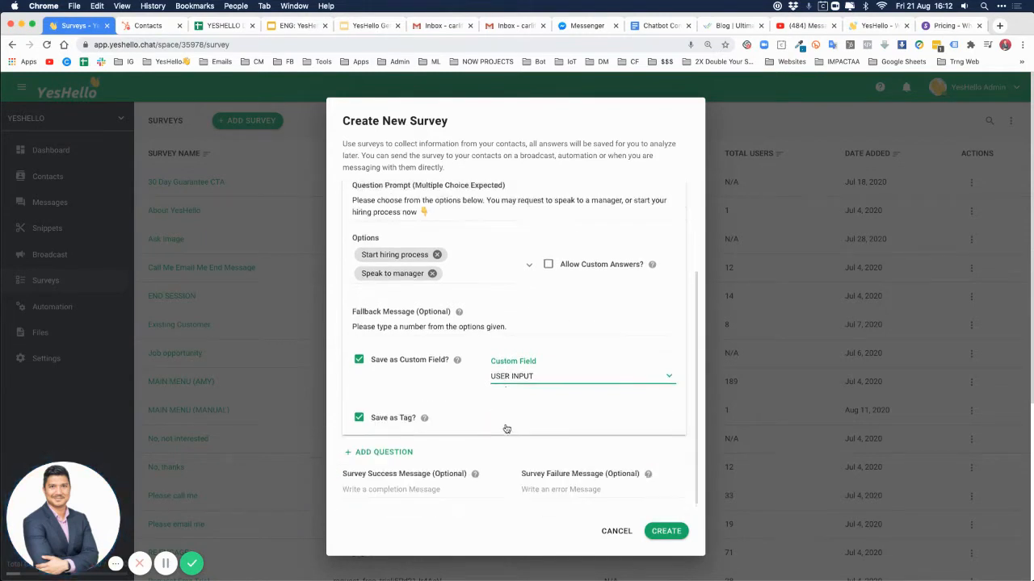
scroll(505, 428, "down", 1)
scroll(505, 428, "up", 3)
scroll(505, 428, "down", 3)
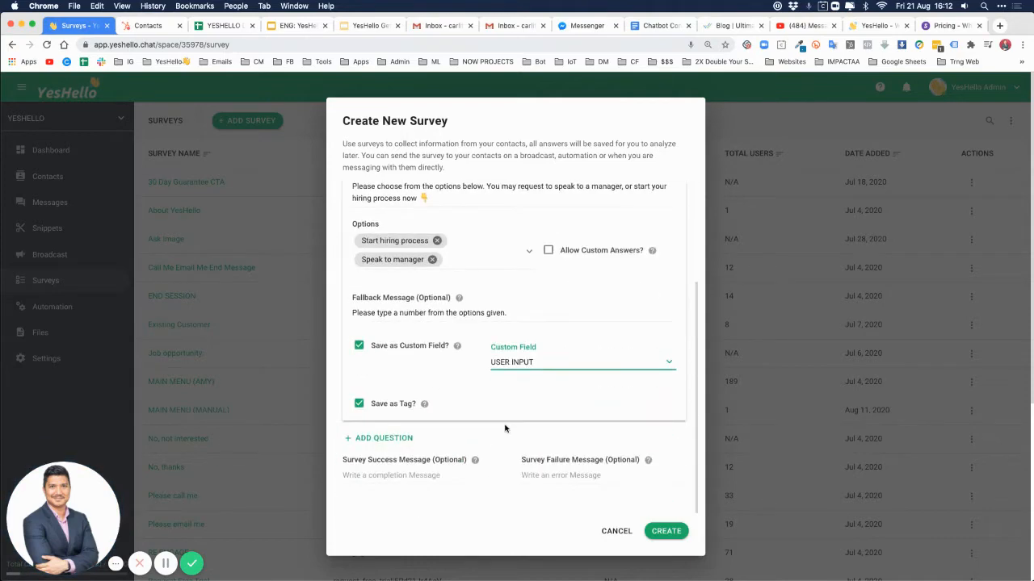
scroll(505, 427, "up", 3)
scroll(504, 426, "down", 3)
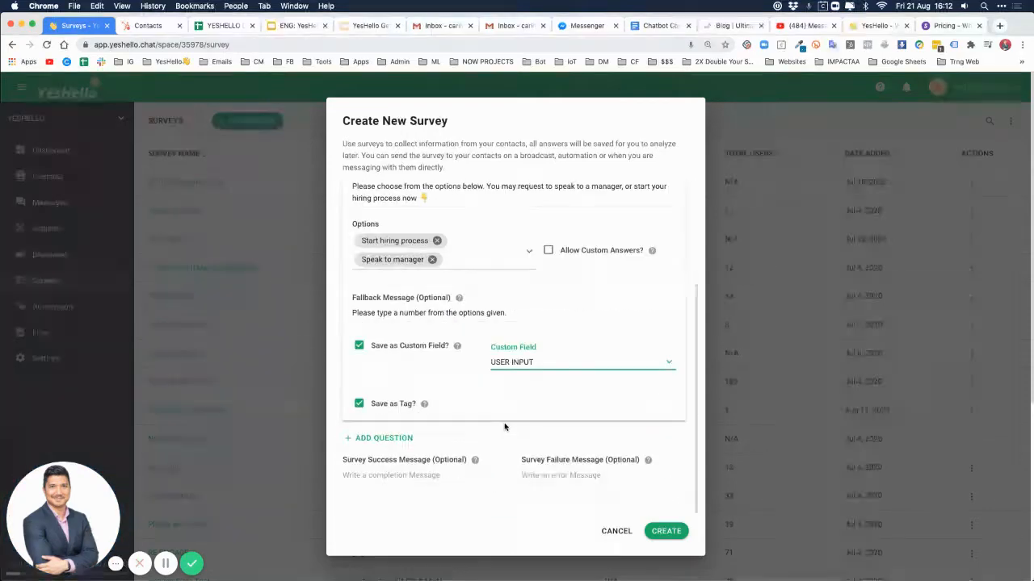
left_click(670, 530)
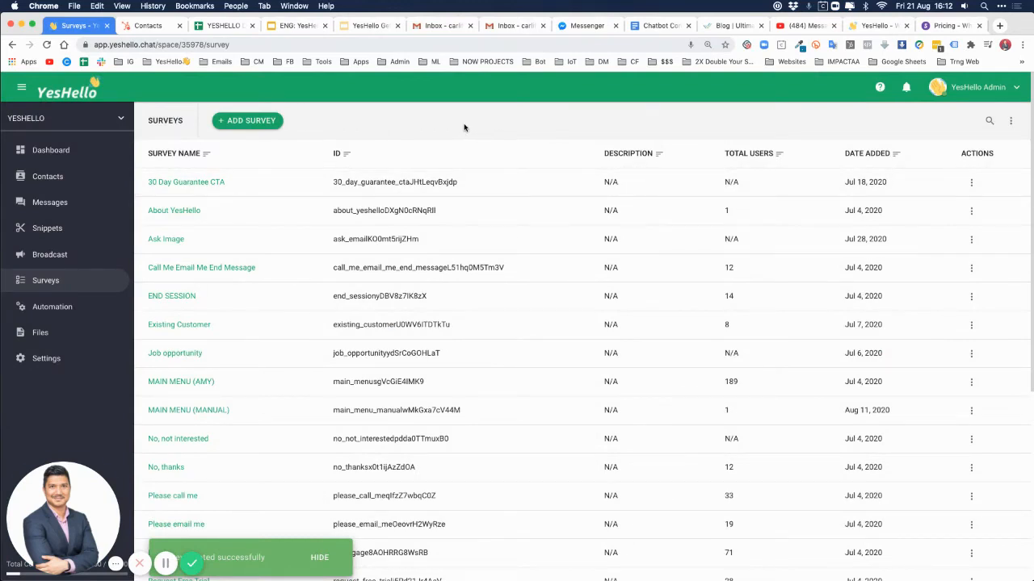
Go to the conversations assigned to me and open the list of surveys that can be sent to the first contact.
left_click(54, 204)
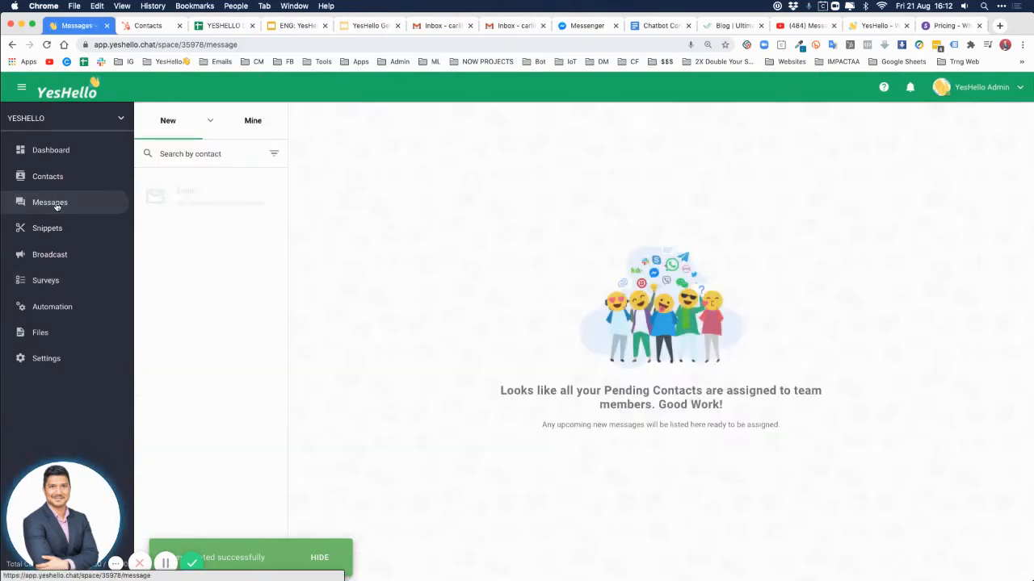
left_click(255, 123)
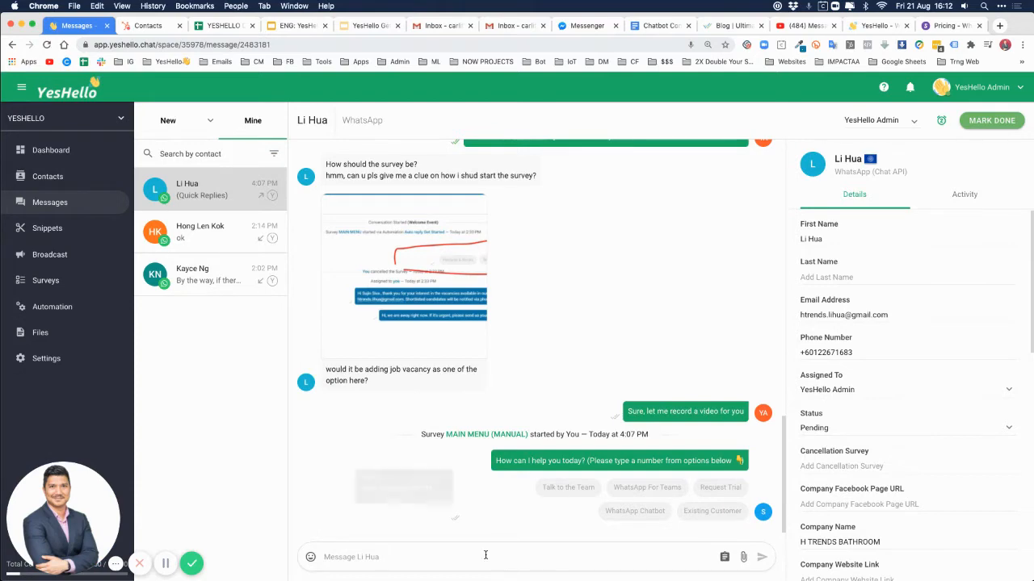
left_click(724, 557)
left_click(392, 337)
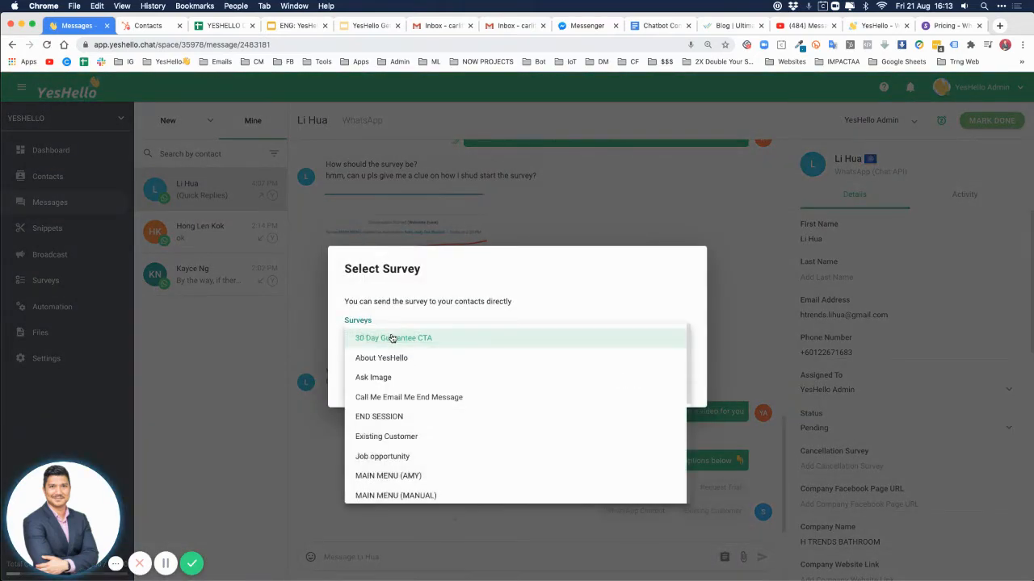
Look through the surveys available for sending to the contact, and cancel without sending one.
scroll(436, 404, "down", 5)
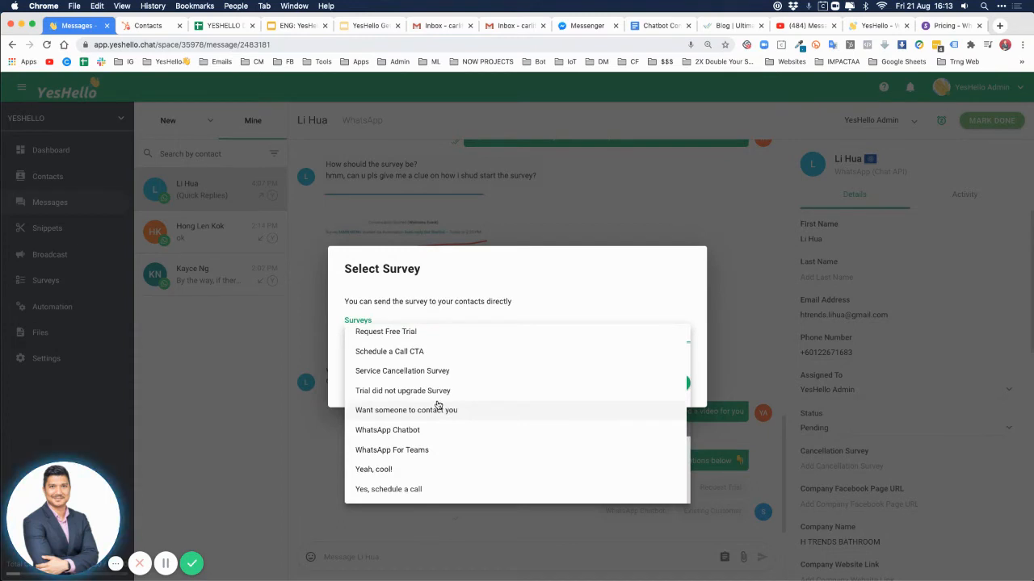
scroll(437, 404, "up", 3)
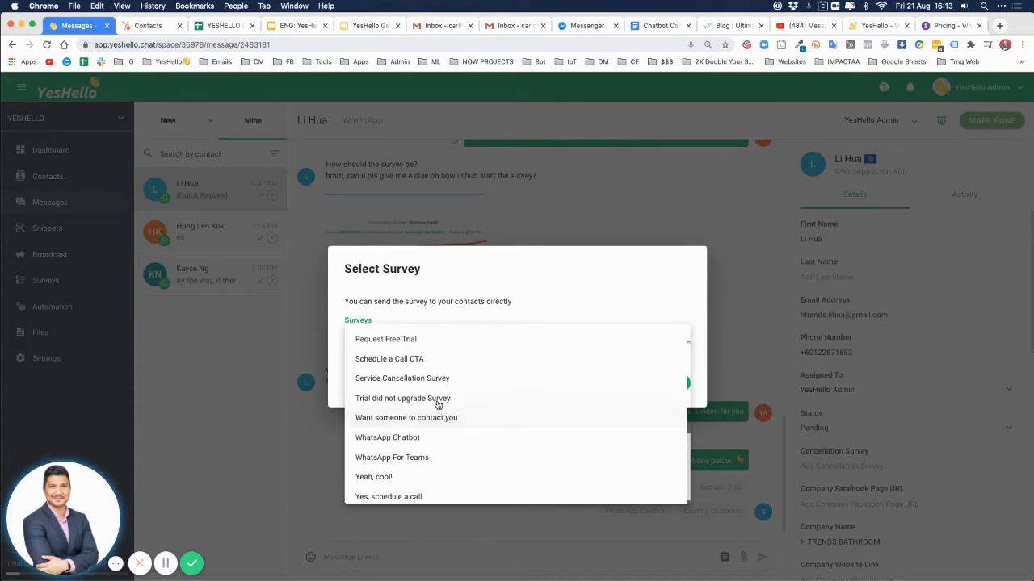
scroll(437, 404, "up", 5)
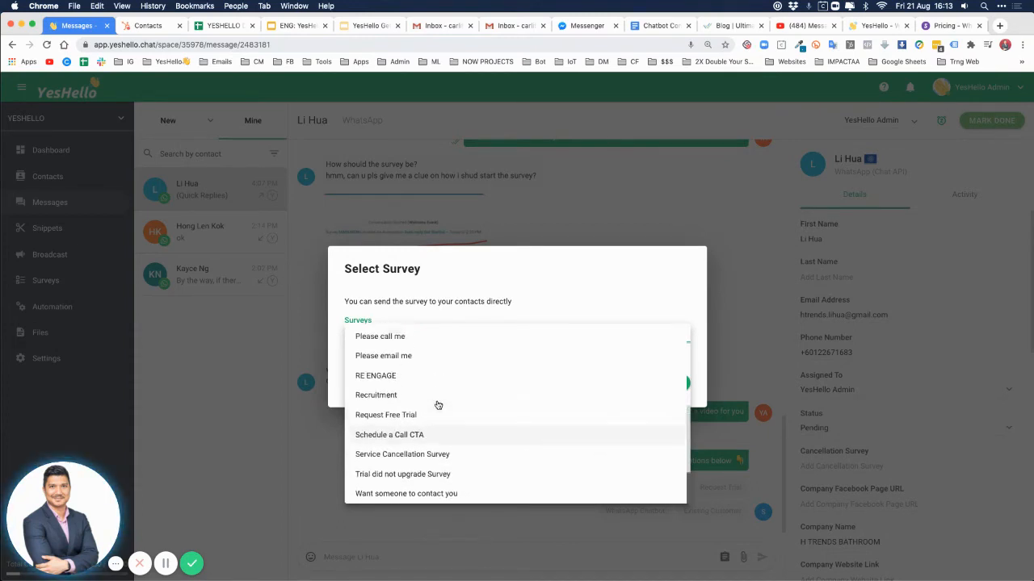
scroll(438, 404, "up", 2)
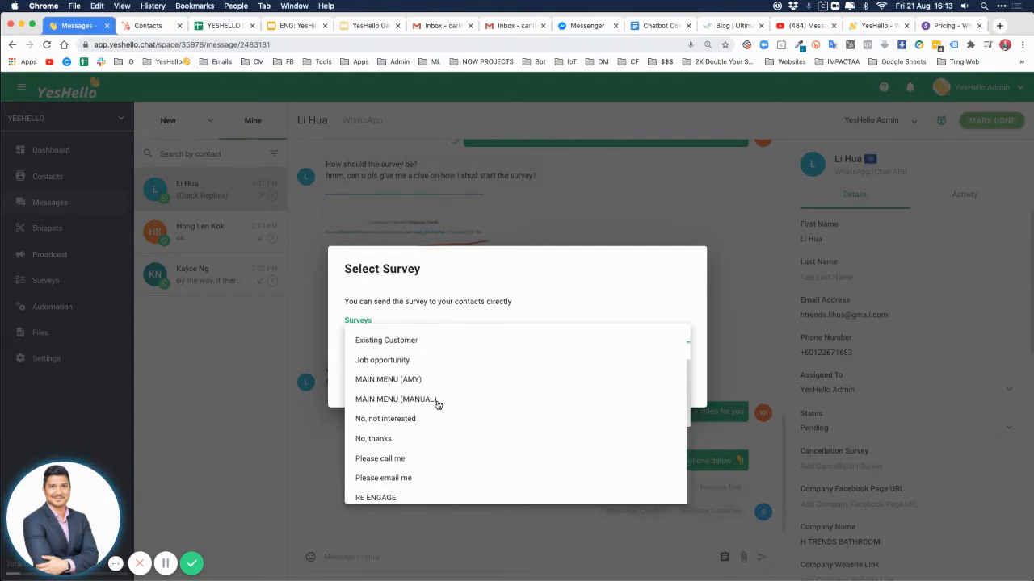
scroll(438, 404, "up", 4)
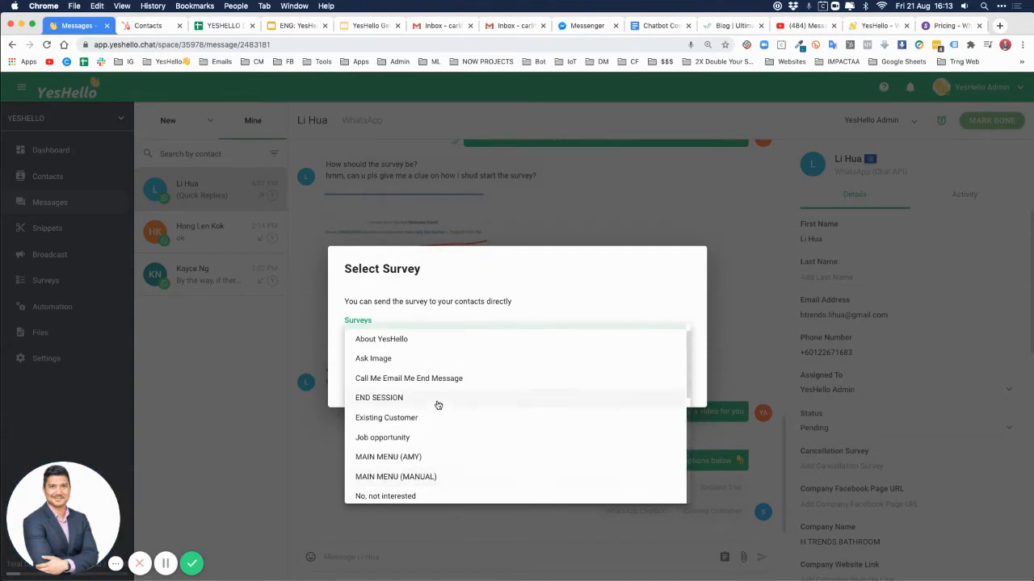
scroll(437, 405, "up", 1)
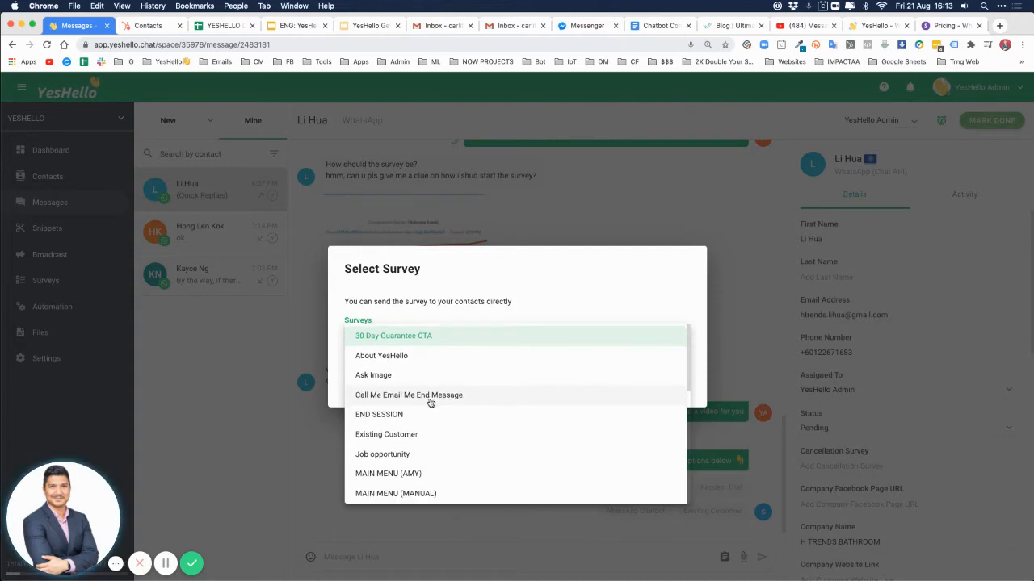
scroll(432, 402, "down", 3)
scroll(431, 402, "down", 1)
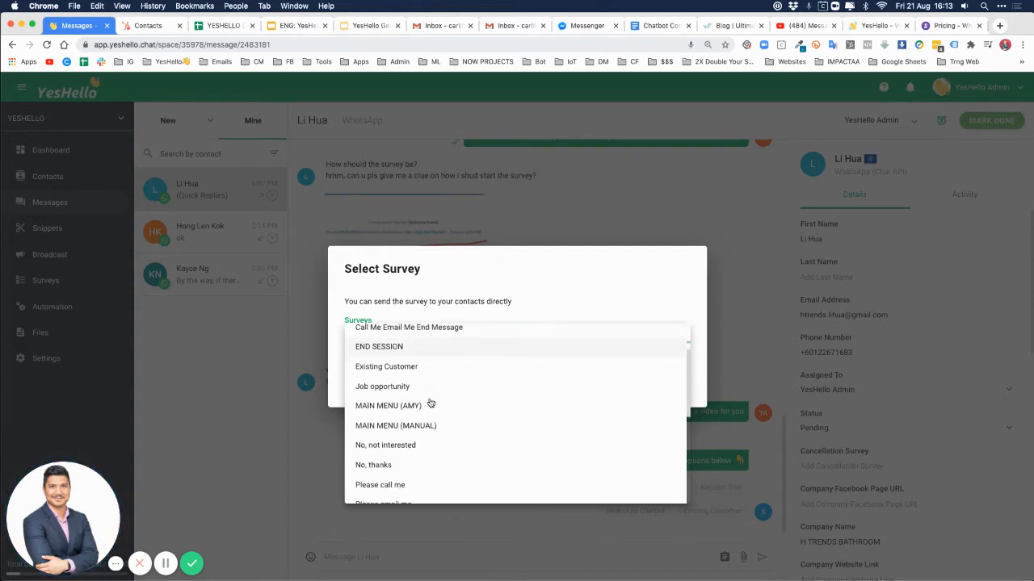
left_click(256, 466)
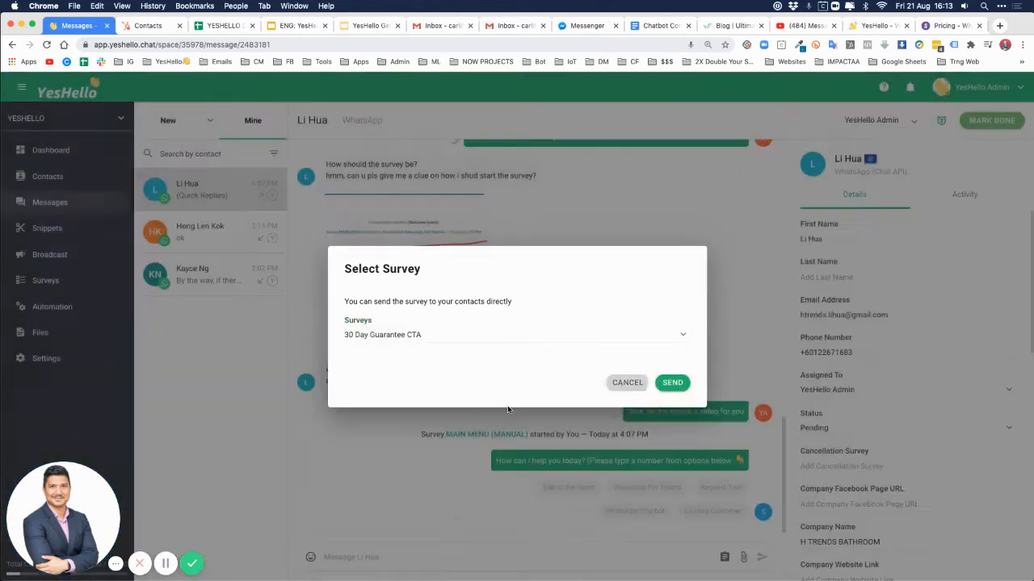
left_click(627, 383)
Return to the survey overview, show 100 surveys per page, and look through the list.
left_click(49, 280)
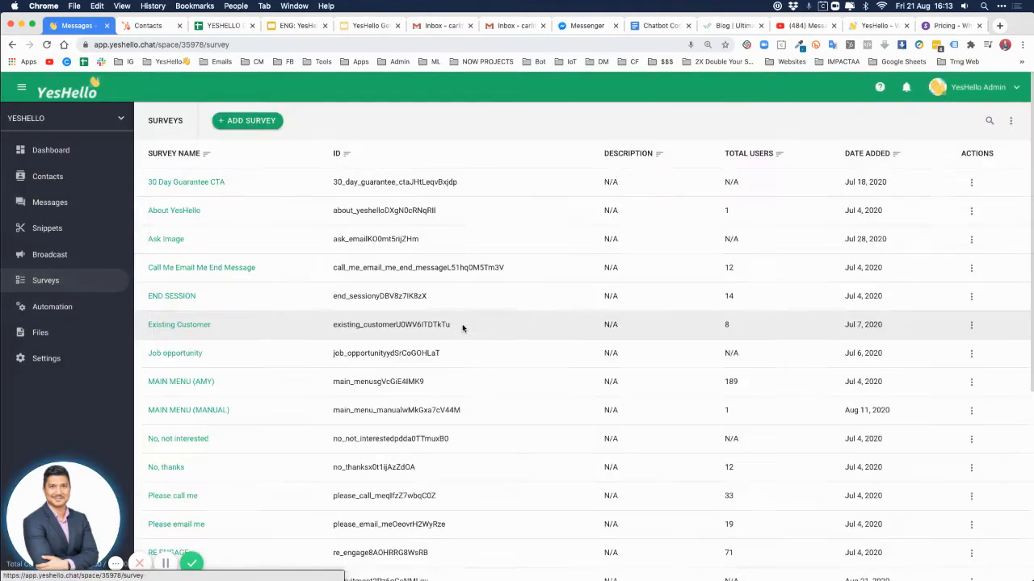
scroll(477, 415, "down", 5)
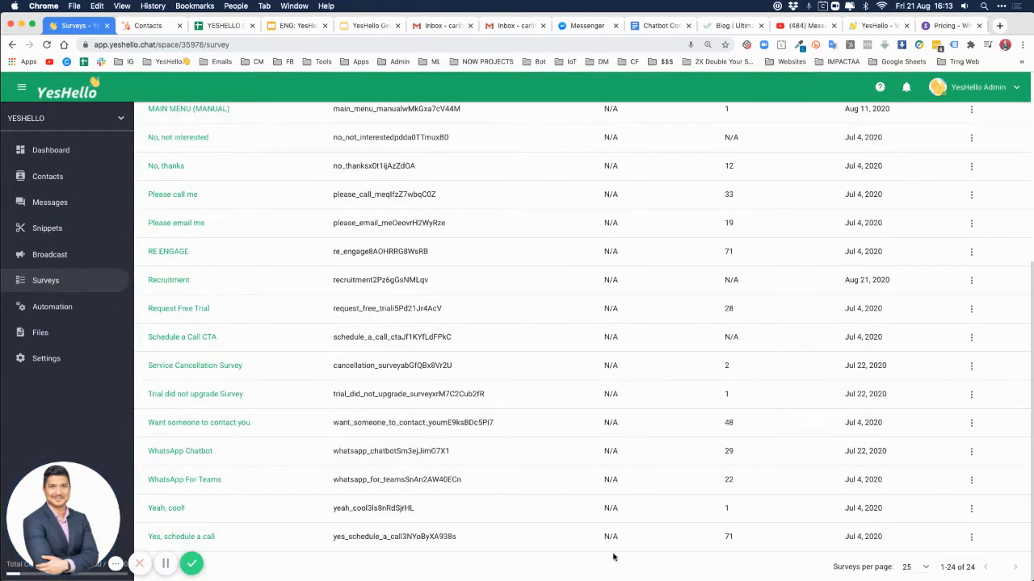
left_click(919, 568)
left_click(919, 565)
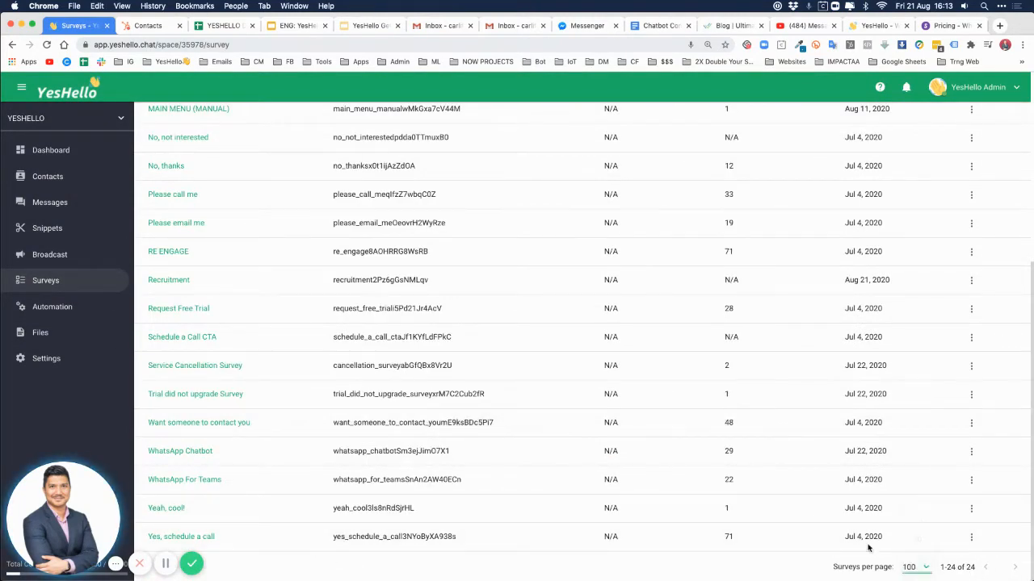
scroll(492, 398, "up", 4)
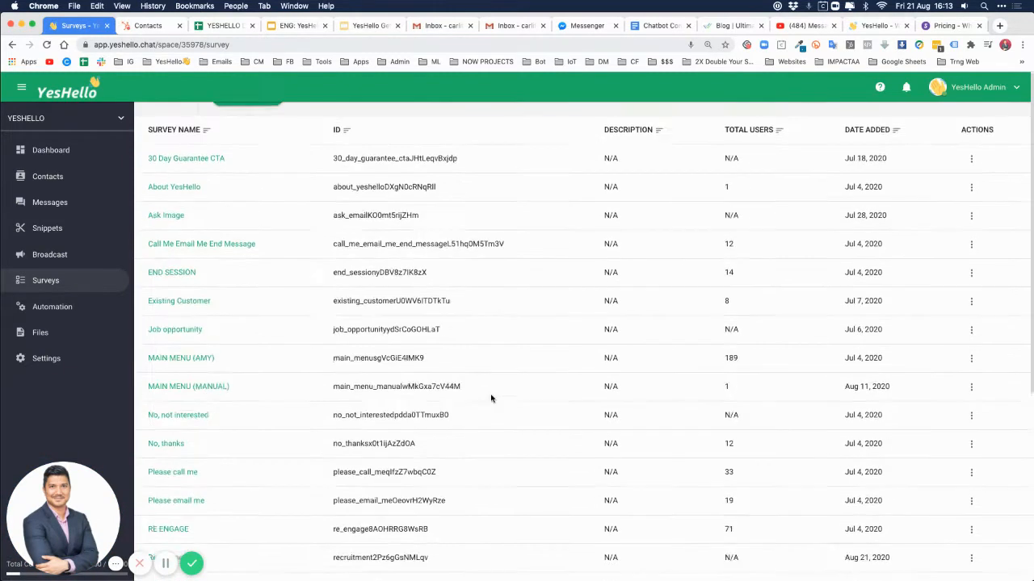
scroll(491, 398, "down", 4)
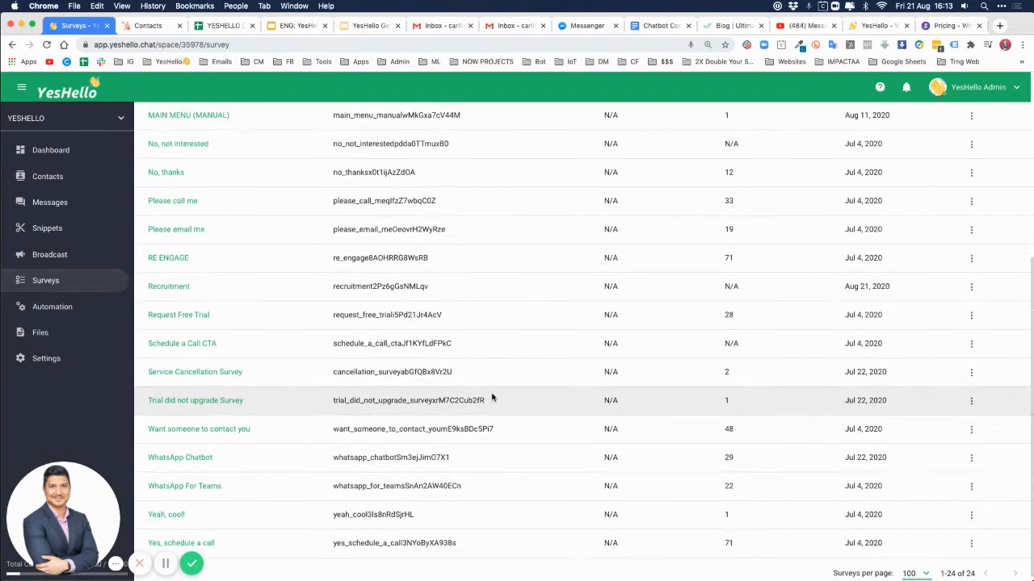
Open the Job opportunity survey for editing to look at its question, and close it without changes.
scroll(491, 397, "up", 1)
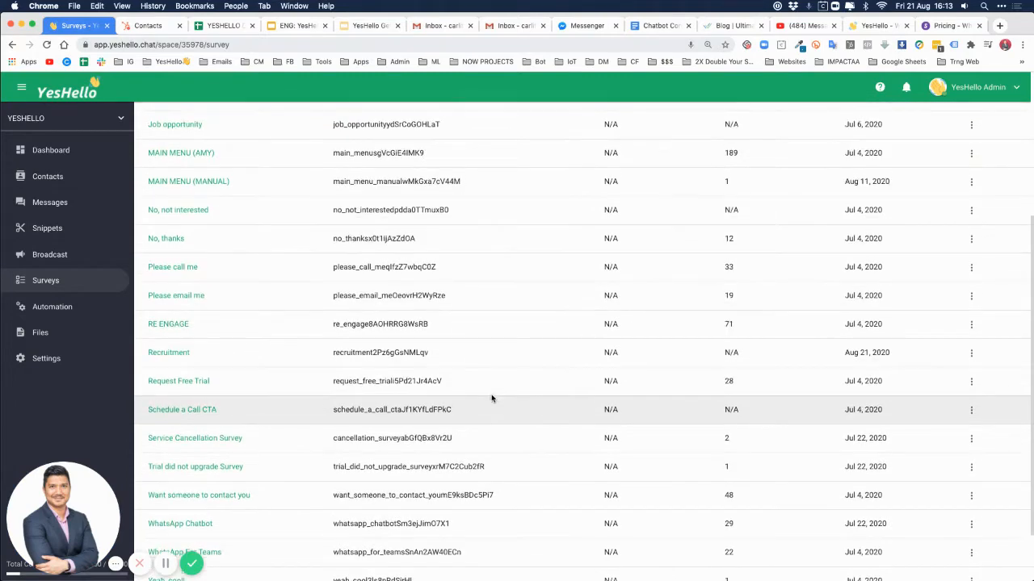
scroll(491, 398, "up", 3)
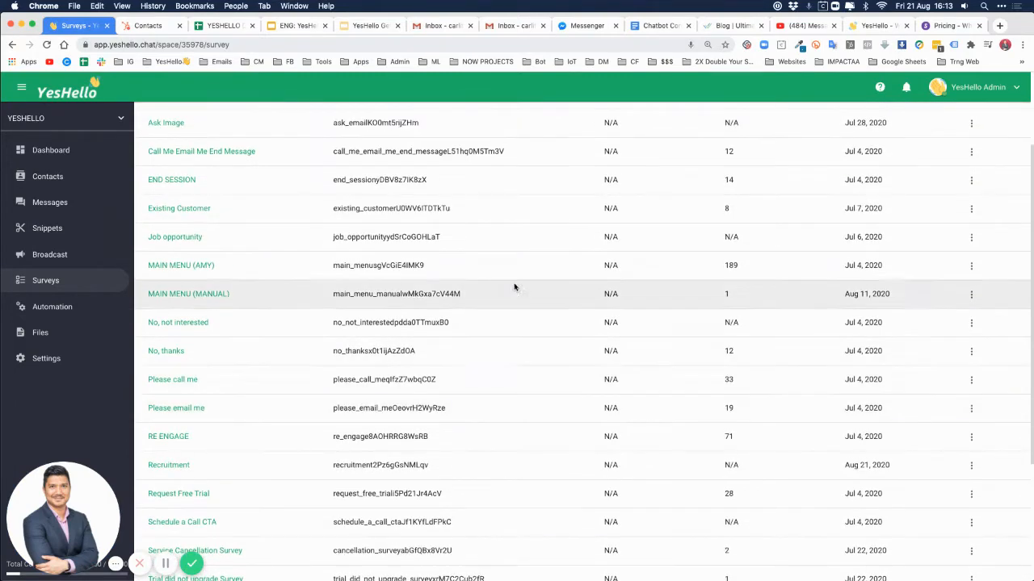
left_click(970, 236)
left_click(975, 282)
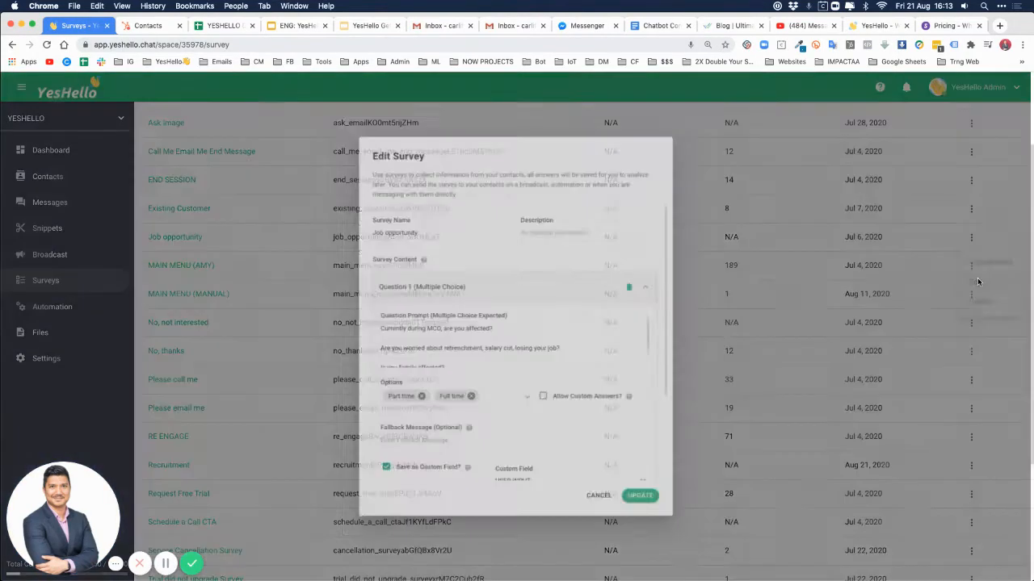
left_click(615, 531)
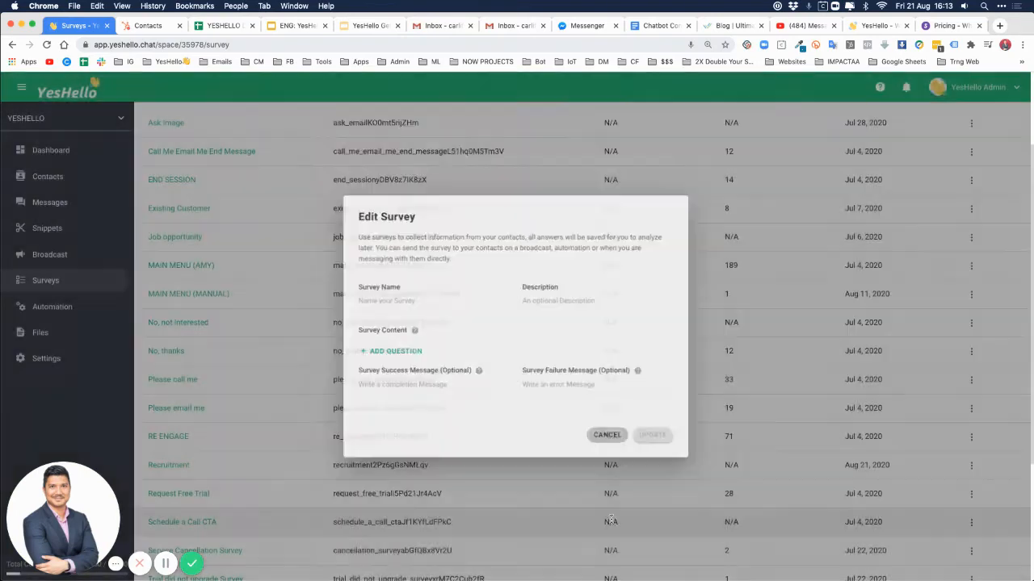
Open the Recruitment survey for editing, review its question prompt and options, and close it without changes.
scroll(572, 418, "up", 2)
scroll(571, 420, "up", 2)
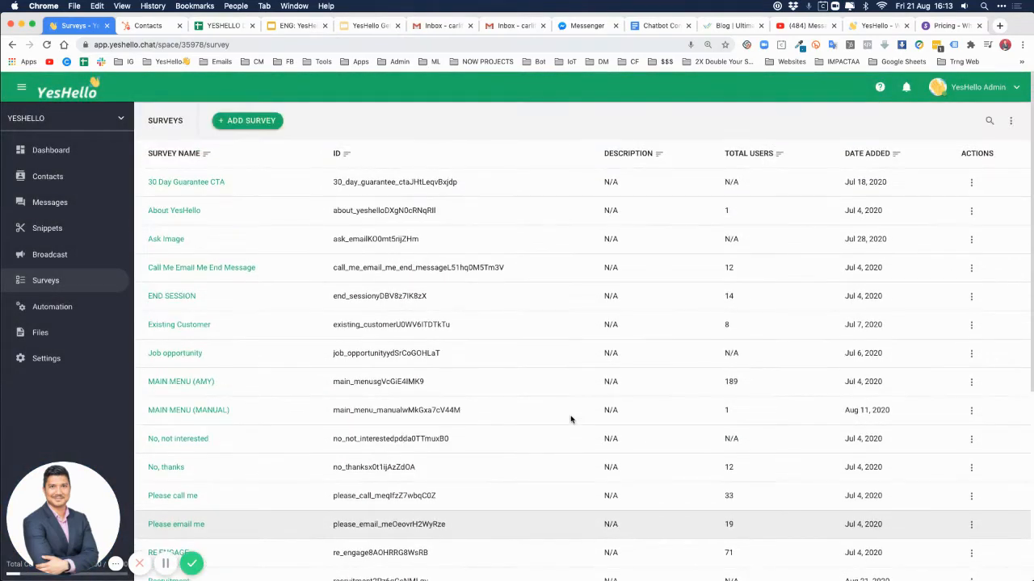
scroll(571, 419, "down", 1)
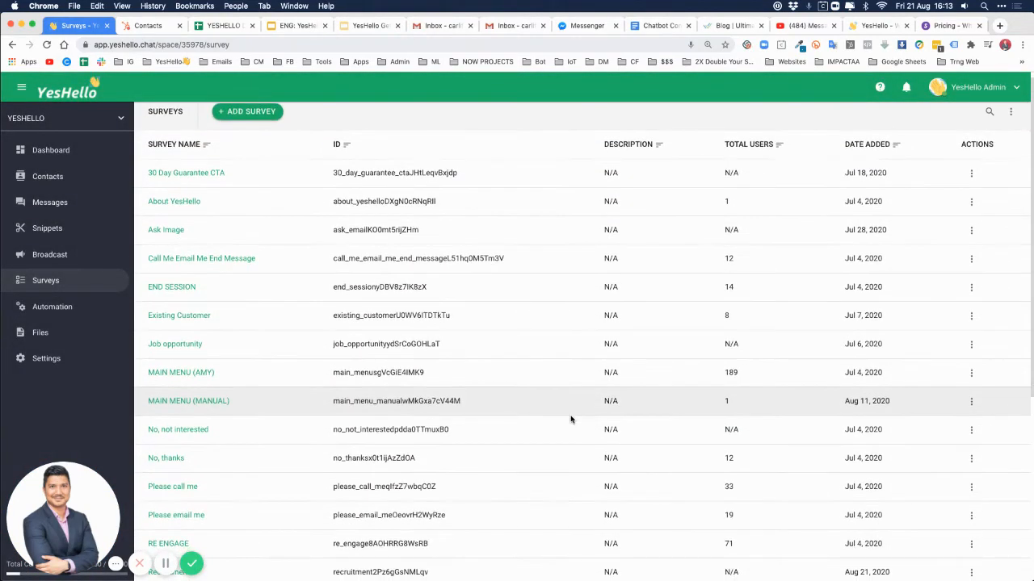
scroll(571, 419, "down", 4)
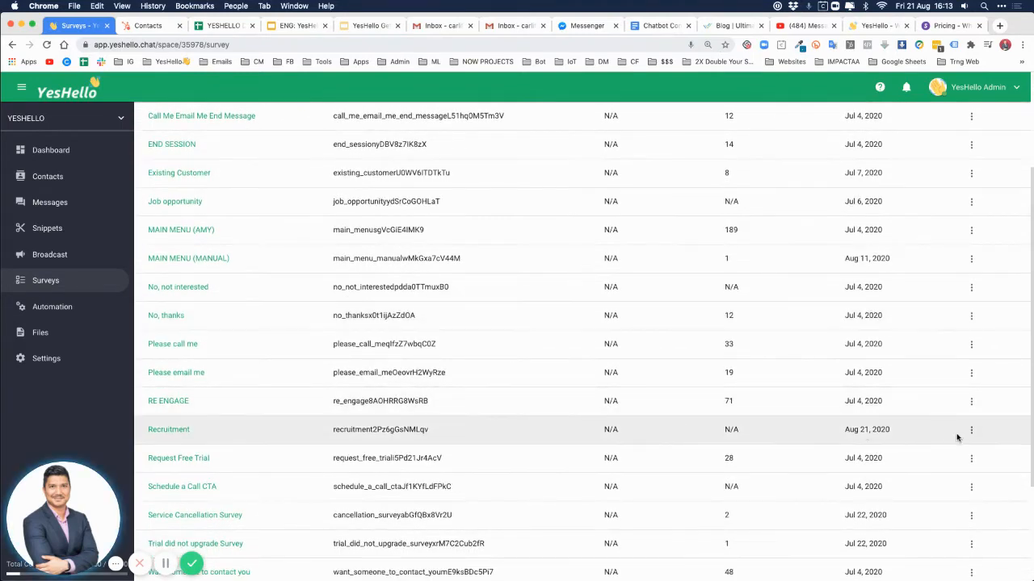
left_click(971, 429)
left_click(976, 478)
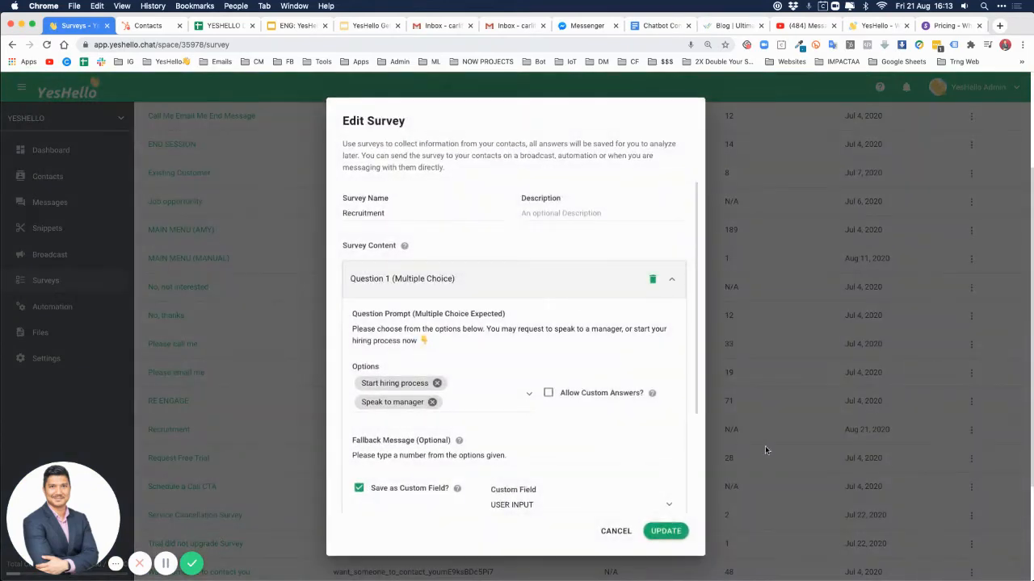
left_click(615, 531)
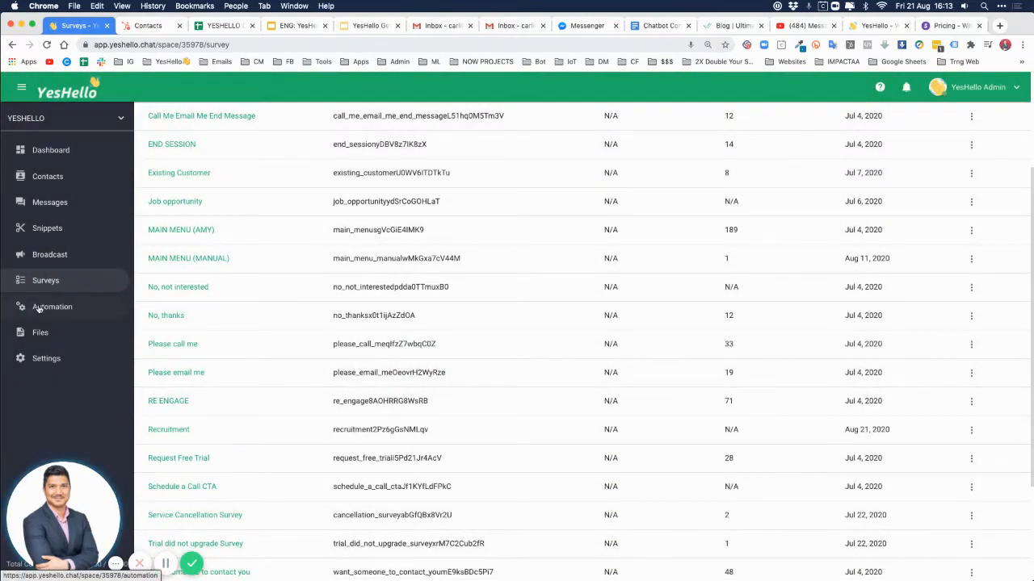
Go to the messages and show the conversations assigned to me.
left_click(49, 204)
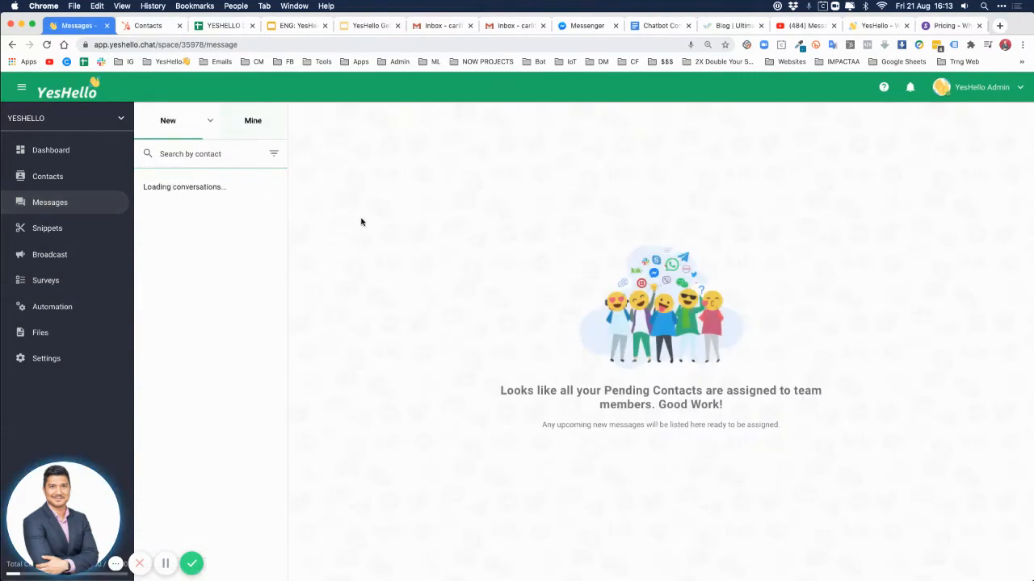
left_click(253, 121)
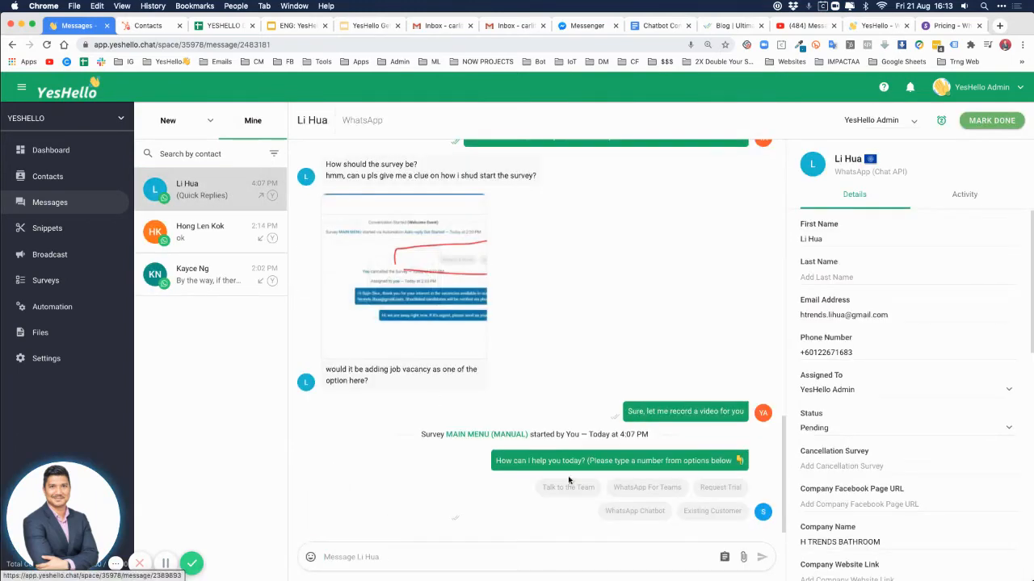
Try to send the Recruitment survey to the first contact, and back out without cancelling the contact's current survey.
left_click(725, 556)
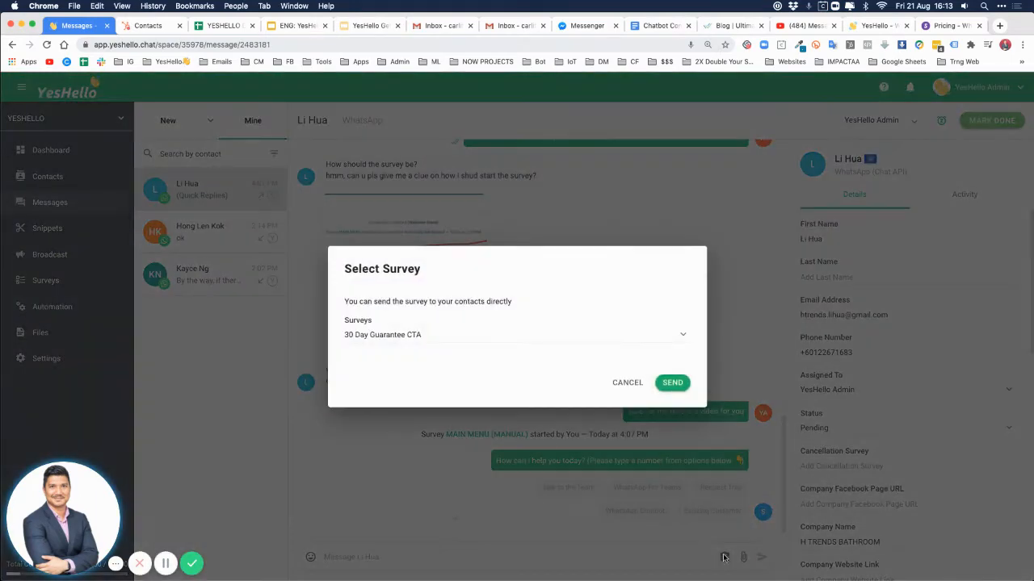
left_click(401, 334)
left_click(399, 337)
left_click(397, 337)
scroll(465, 444, "down", 3)
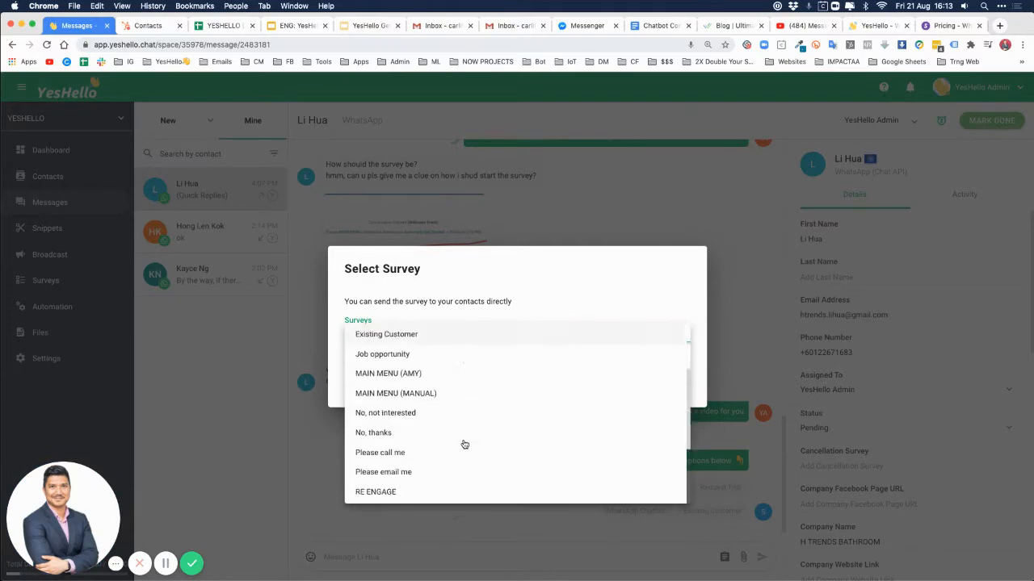
scroll(464, 444, "down", 2)
left_click(445, 450)
left_click(672, 383)
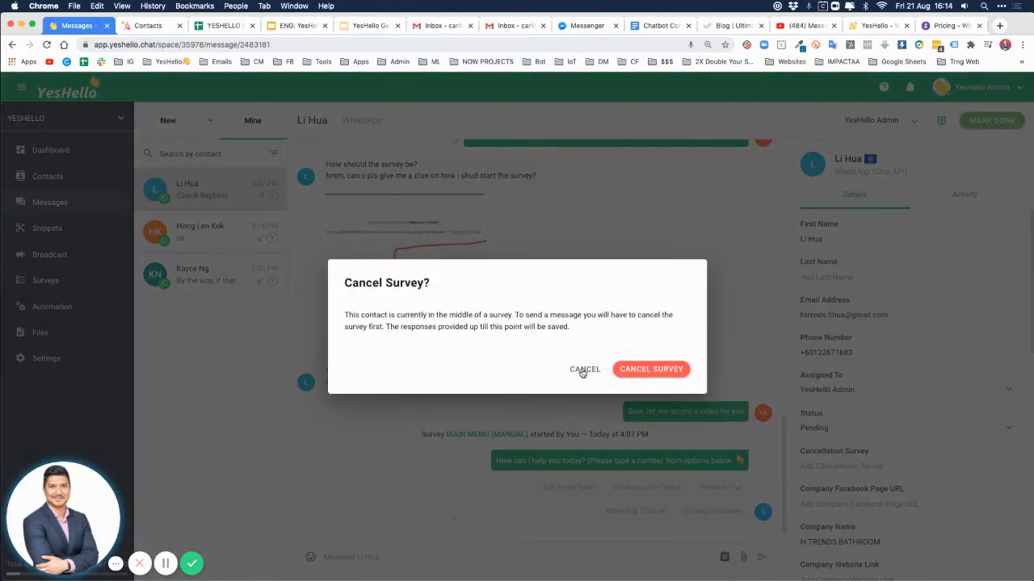
left_click(583, 370)
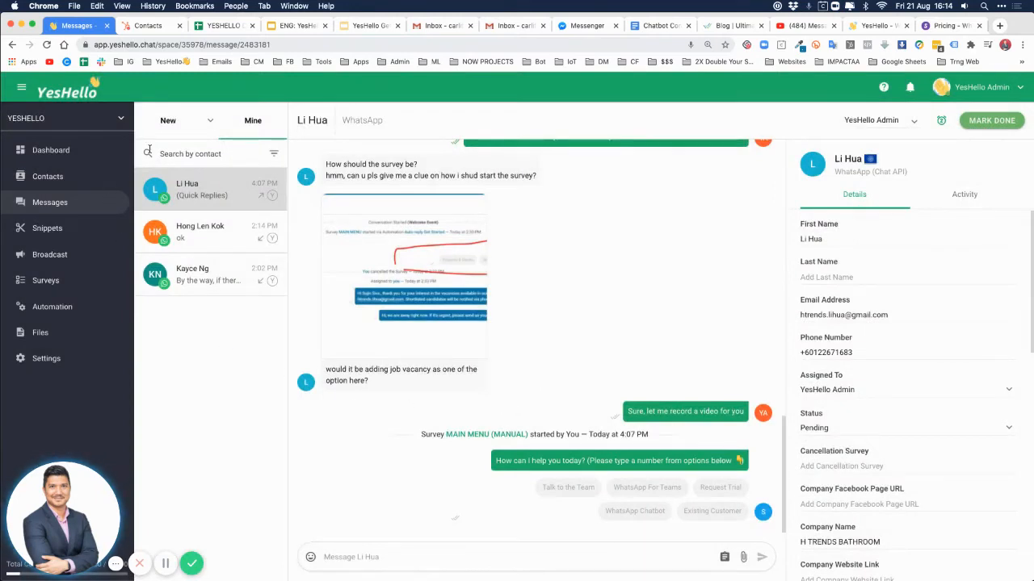
Show all conversations and open the WhatsApp conversation of the contact whose company is MYBUSINESS.
left_click(210, 121)
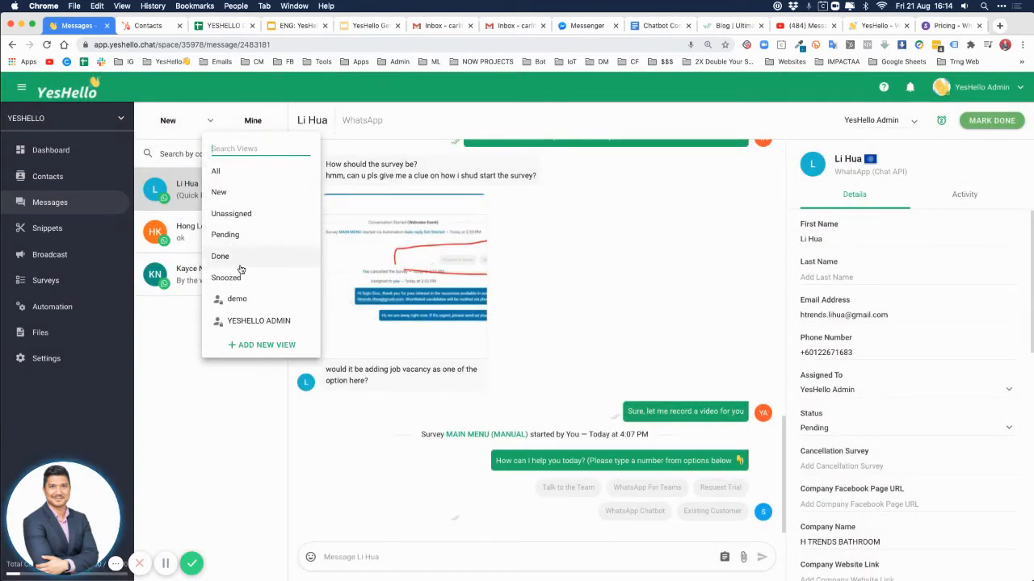
left_click(216, 172)
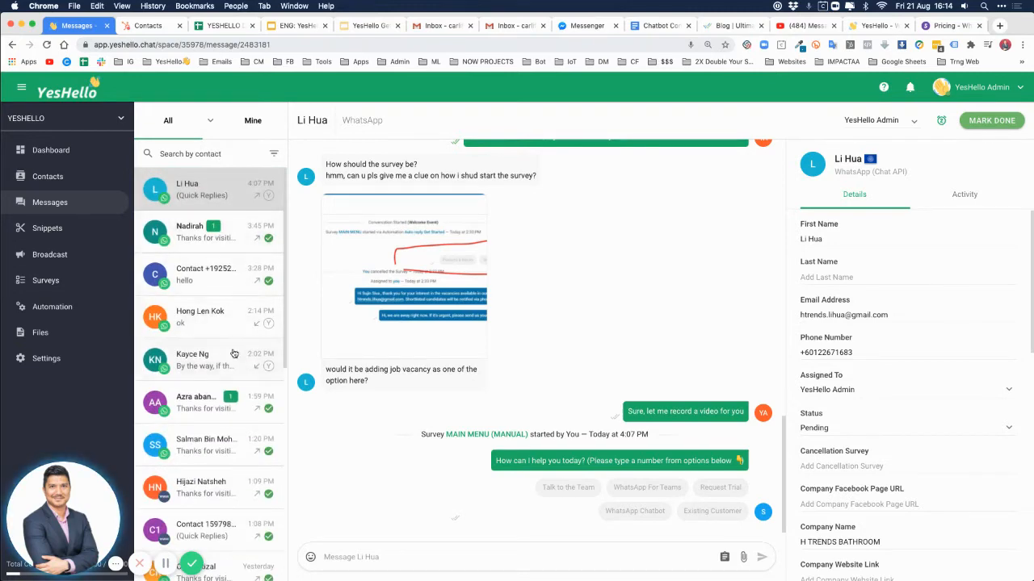
scroll(233, 353, "down", 3)
left_click(212, 402)
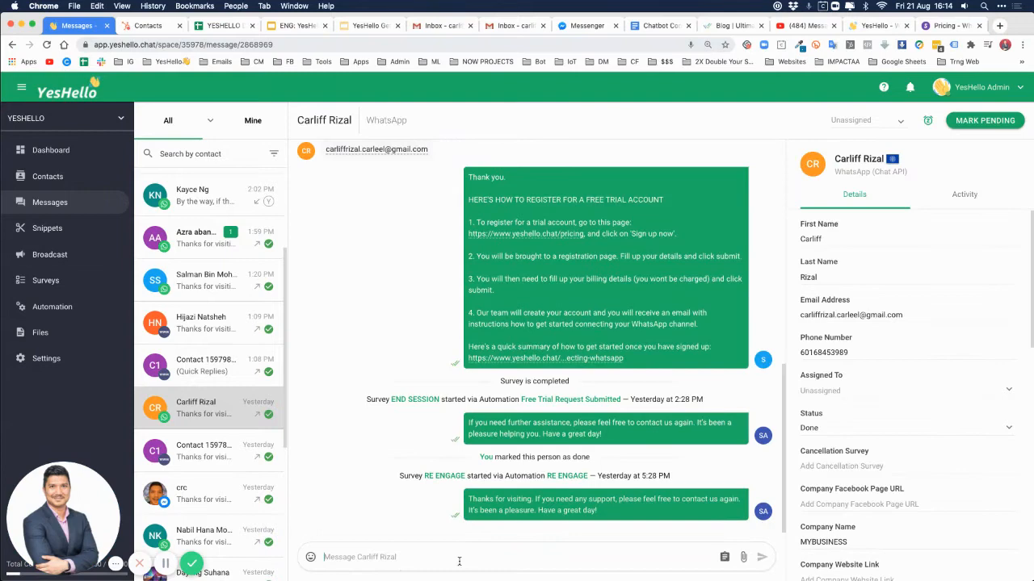
Send the Recruitment survey to this contact, cancelling the survey the contact is currently in.
left_click(724, 558)
left_click(488, 354)
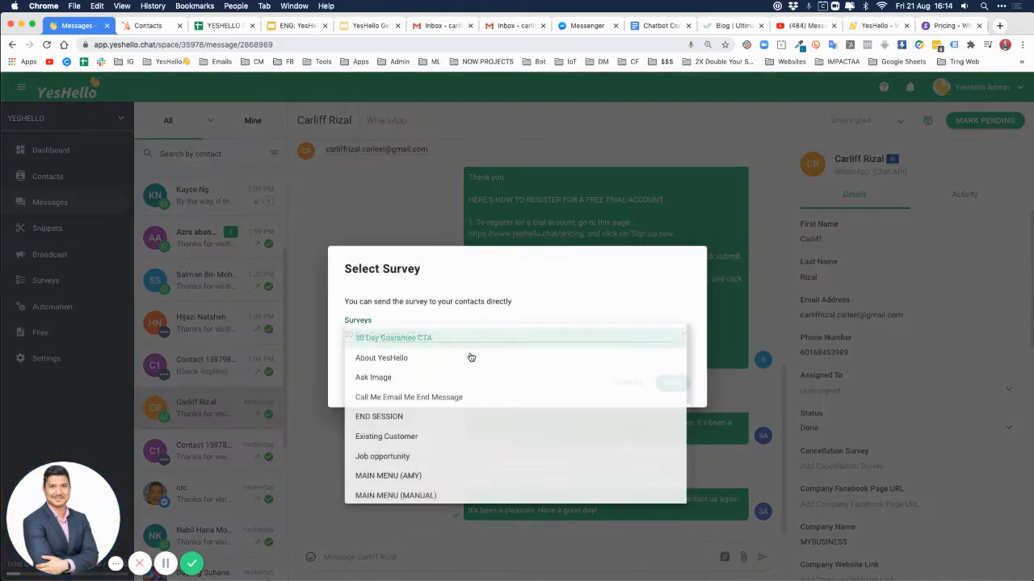
scroll(441, 455, "down", 2)
scroll(441, 454, "down", 5)
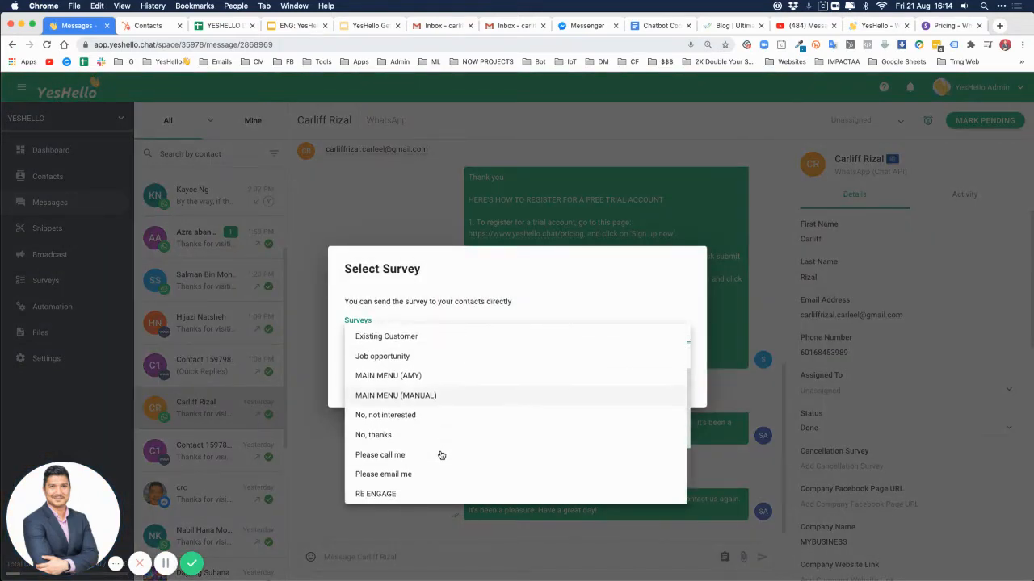
left_click(373, 457)
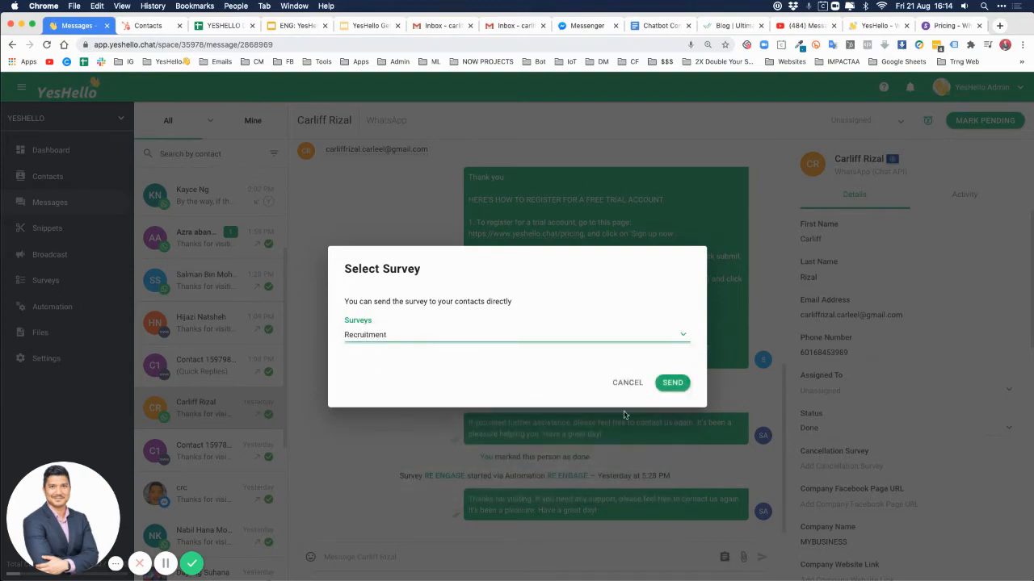
left_click(672, 382)
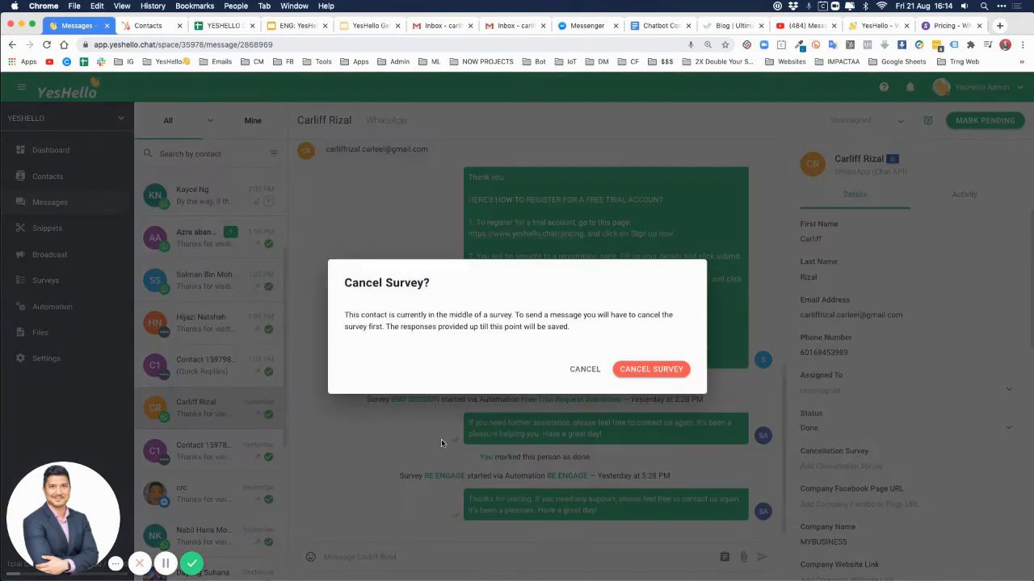
left_click(642, 370)
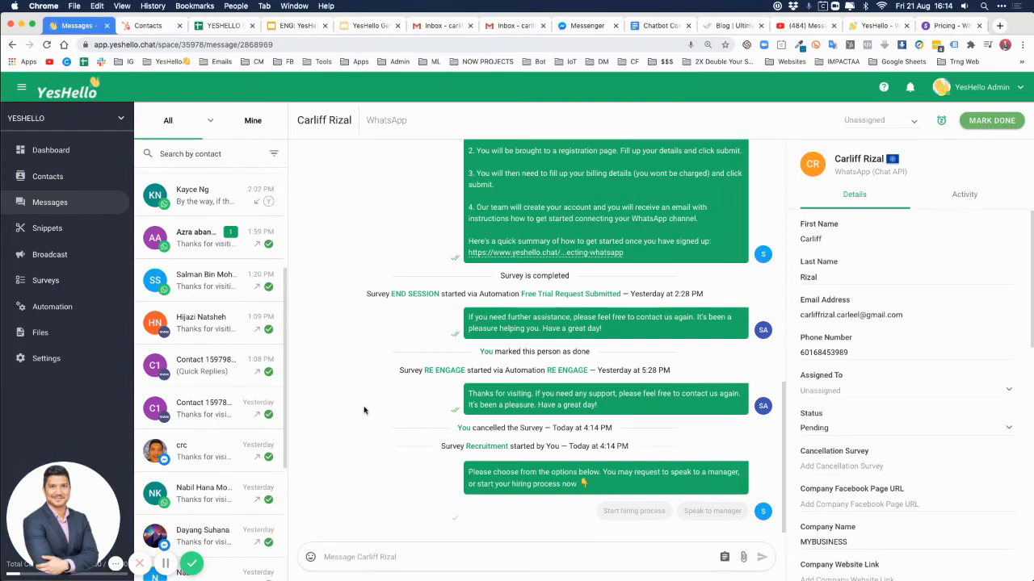
Switch to WhatsApp, examine the survey prompt and both options received in the YesHello chat, and return to the YesHello conversation.
key("ctrl+Up")
left_click(185, 394)
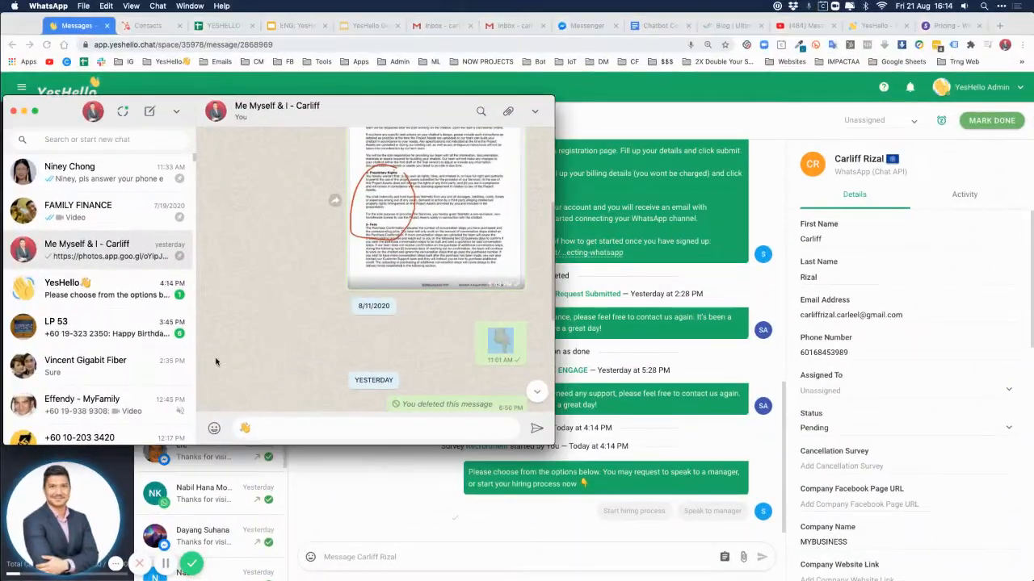
left_click(169, 299)
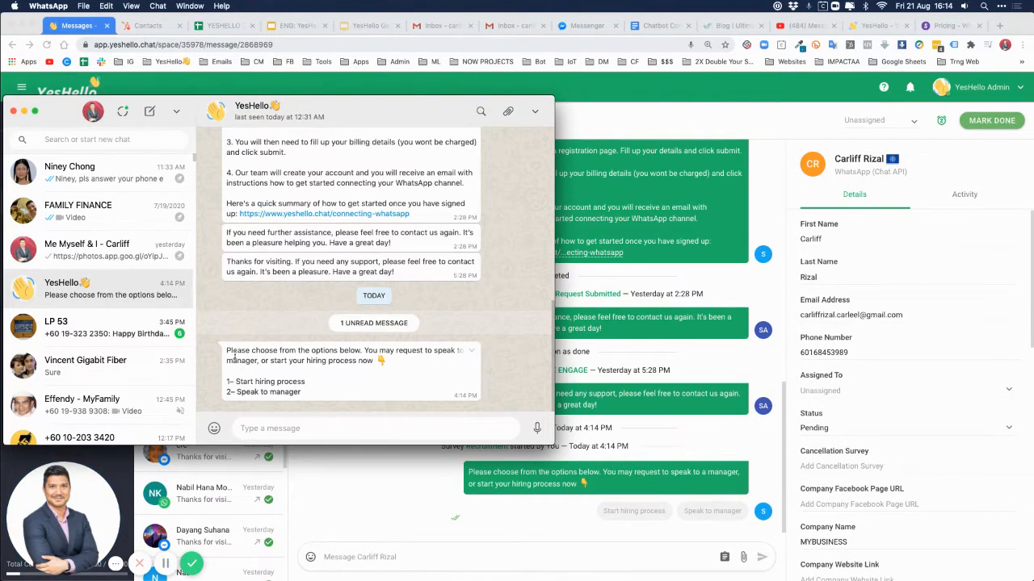
left_click_drag(250, 352, 406, 363)
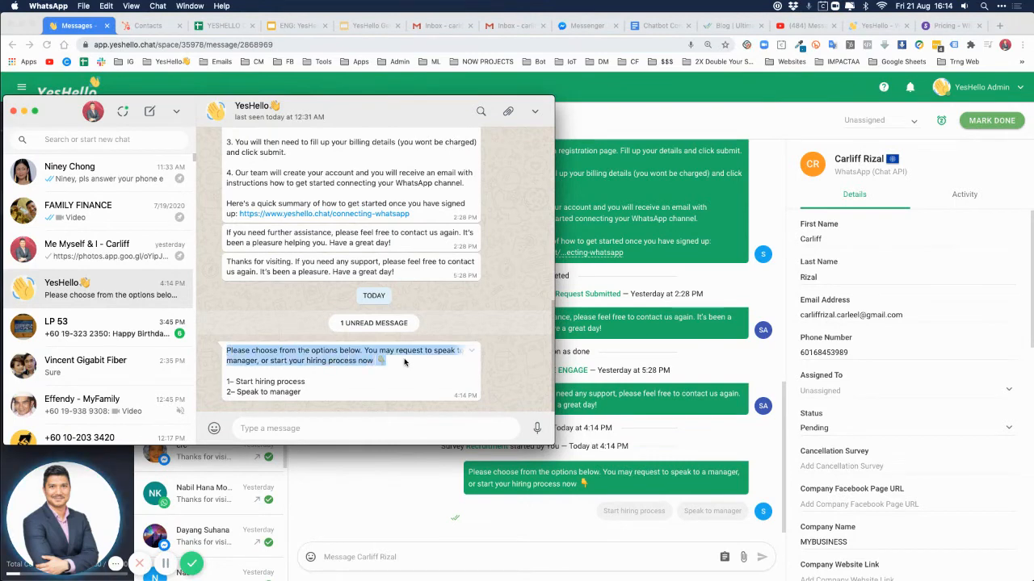
left_click(512, 373)
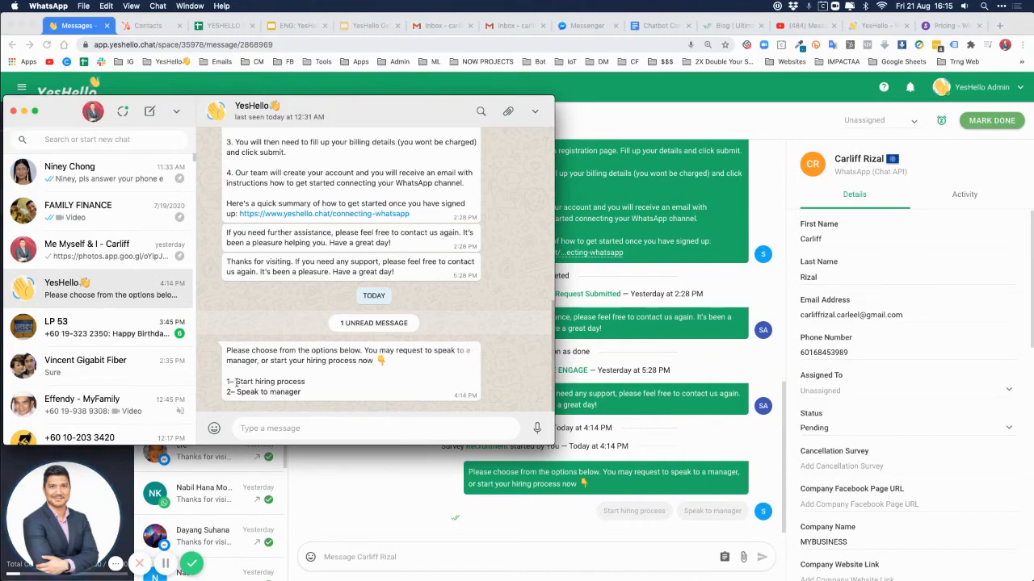
left_click_drag(235, 382, 299, 380)
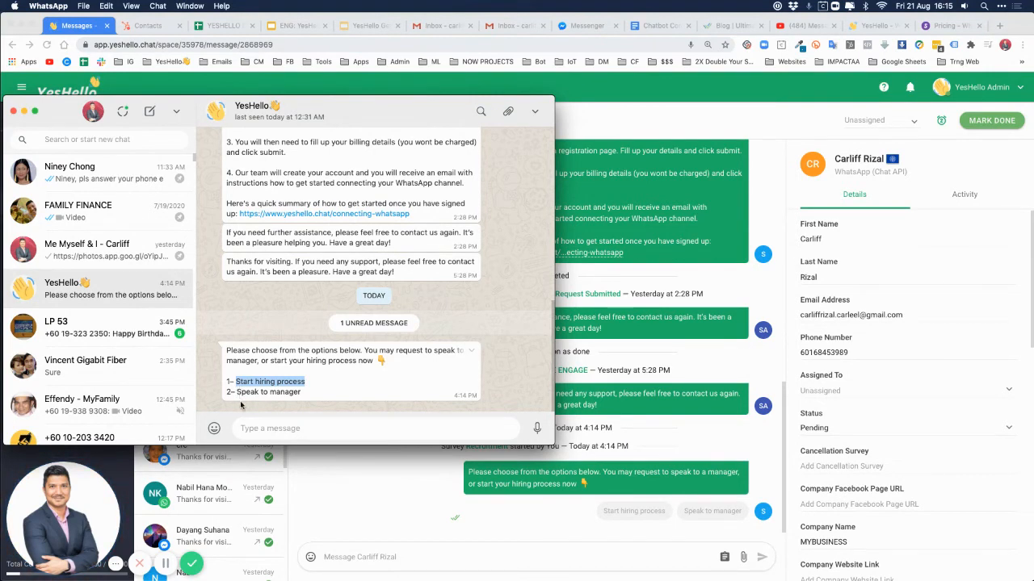
left_click_drag(235, 392, 293, 392)
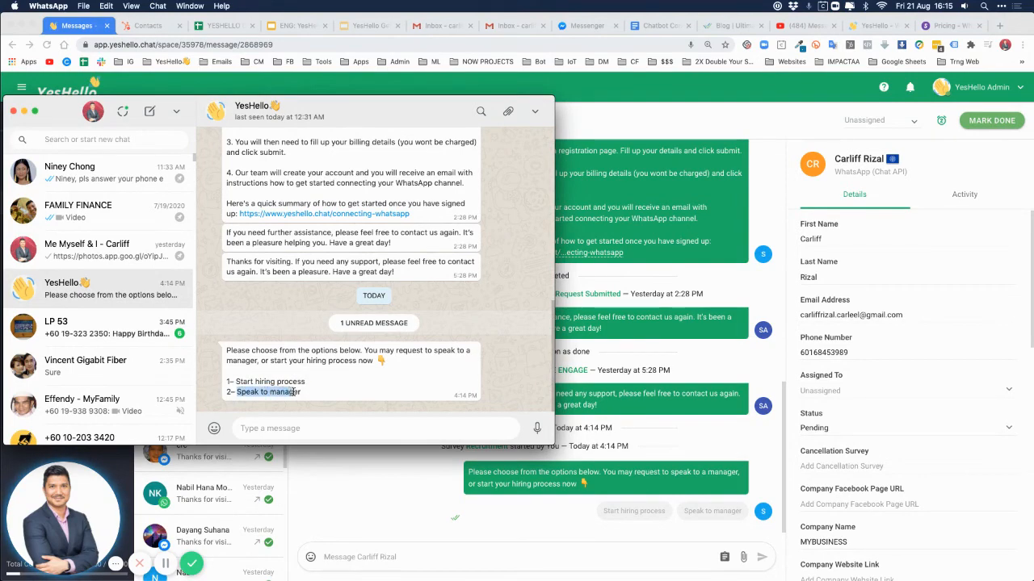
left_click(295, 427)
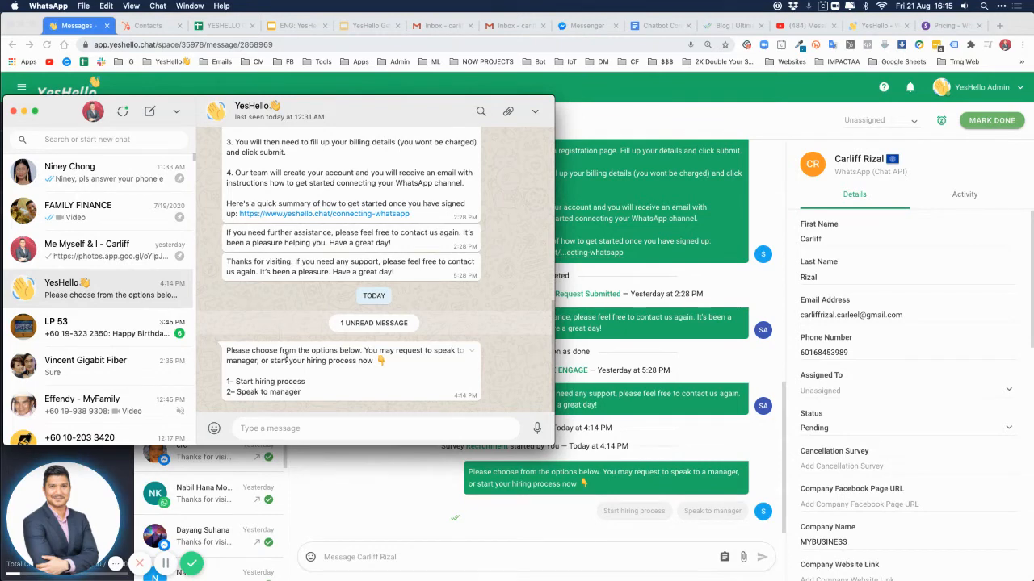
left_click(352, 475)
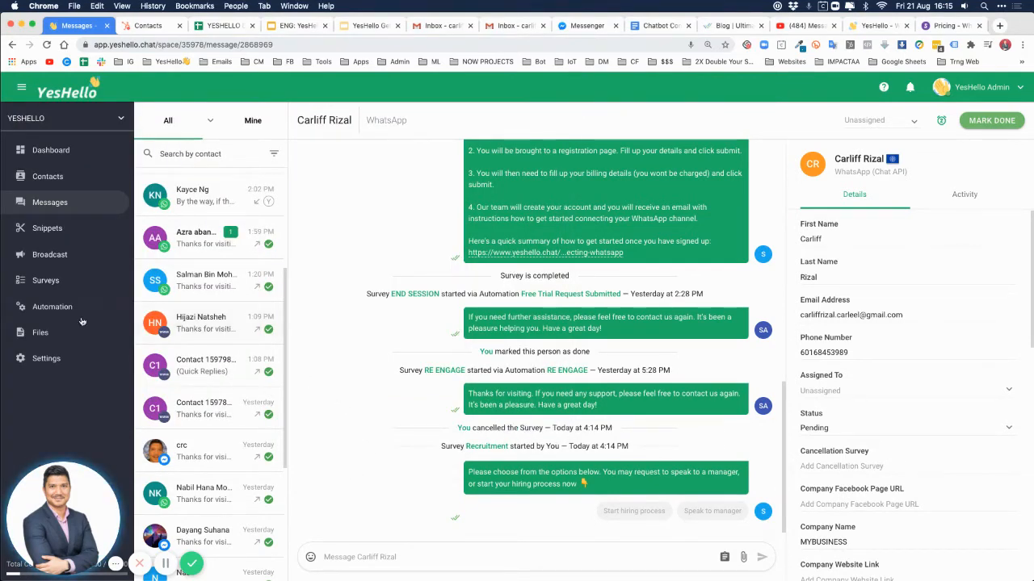
Switch to WhatsApp again, highlight the "Start hiring process" option in the received survey, and return to YesHello in Chrome.
key("ctrl+Up")
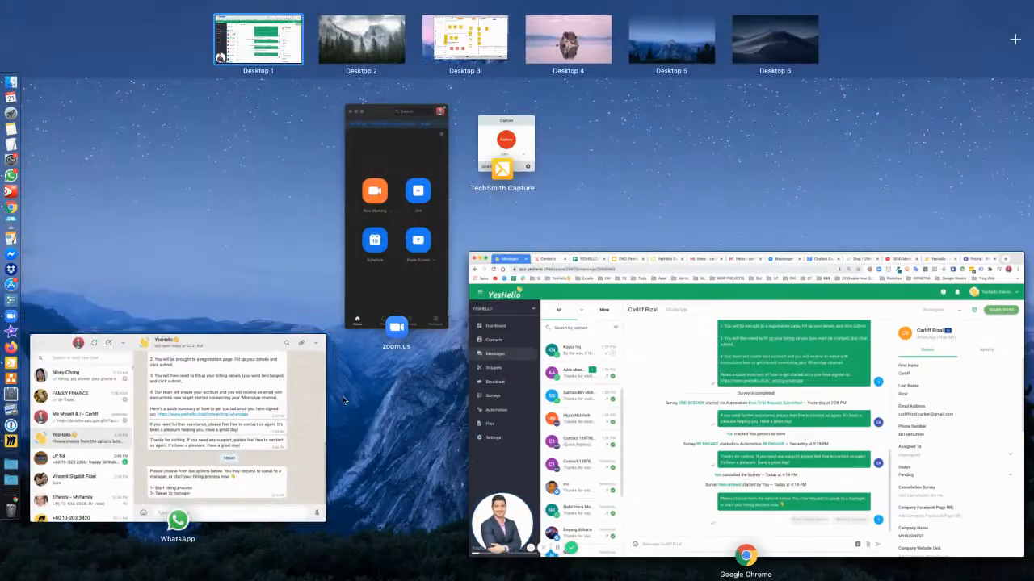
left_click(311, 385)
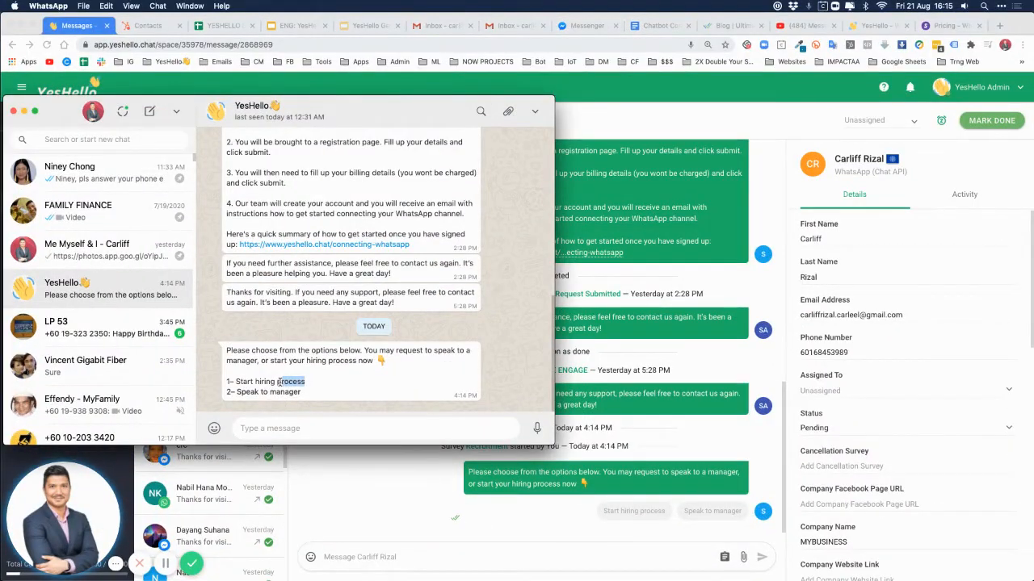
left_click_drag(245, 381, 236, 382)
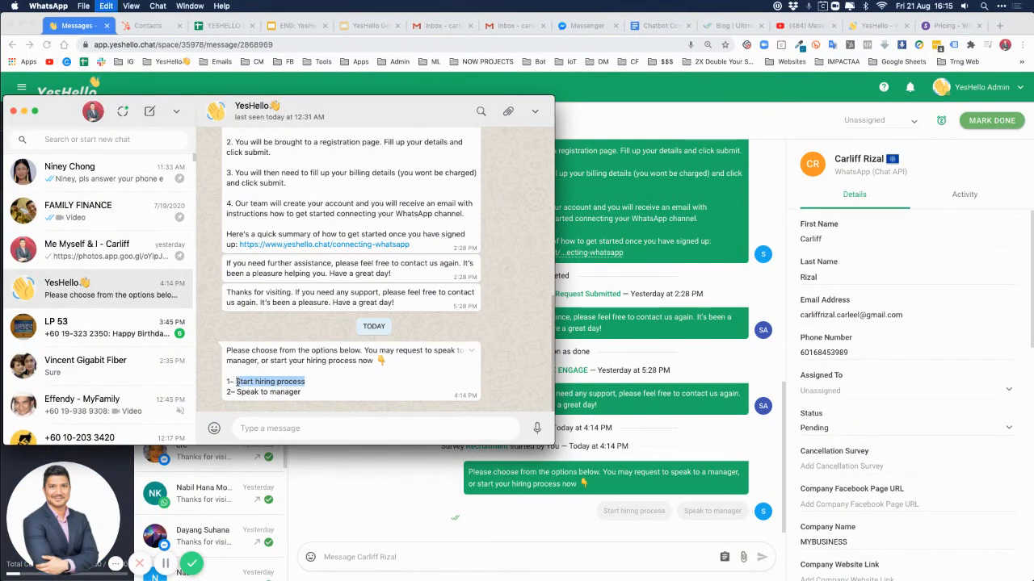
key("ctrl+Up")
left_click(559, 416)
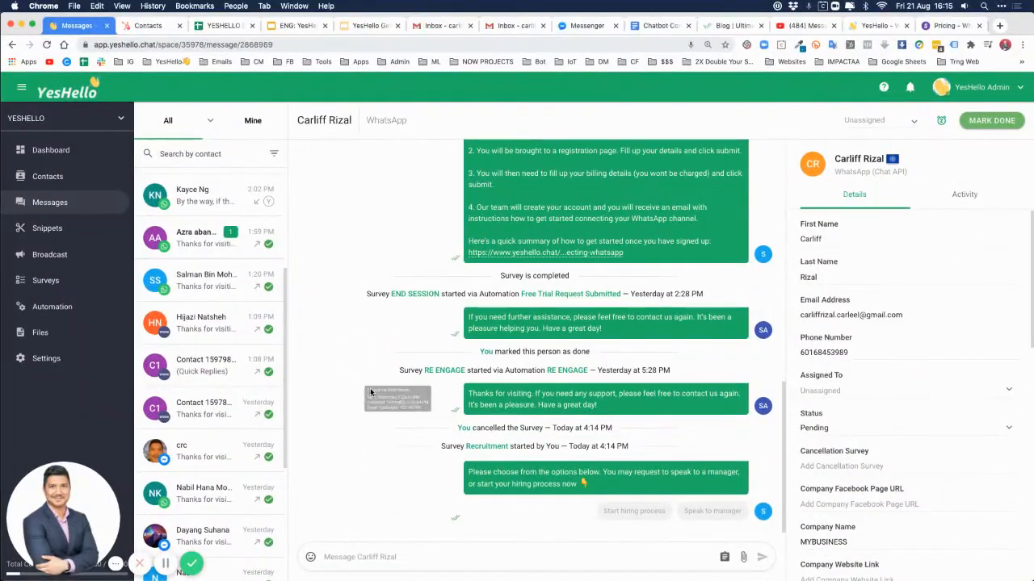
Start a new automation rule and name it "Start hiring process".
left_click(52, 307)
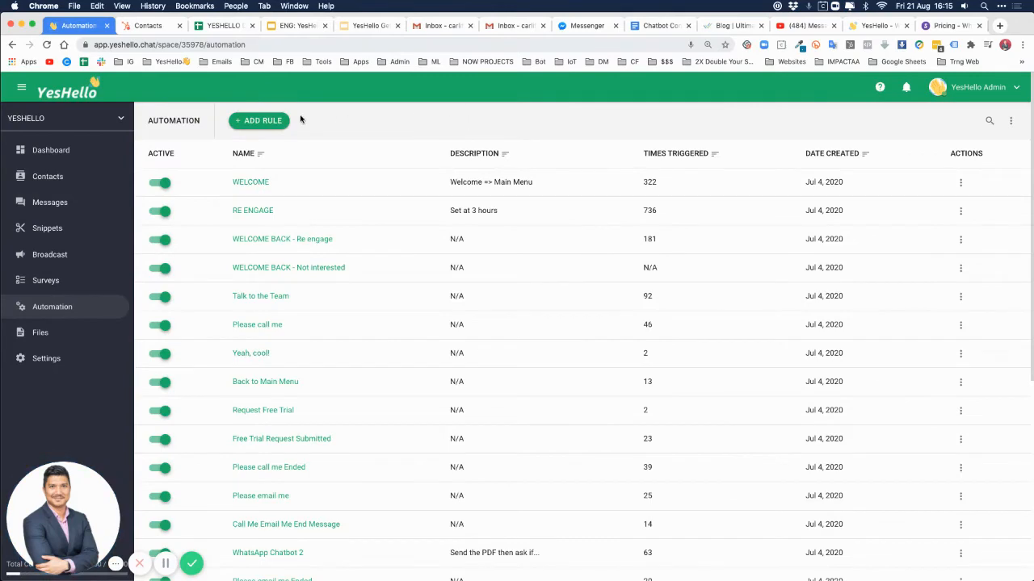
left_click(265, 121)
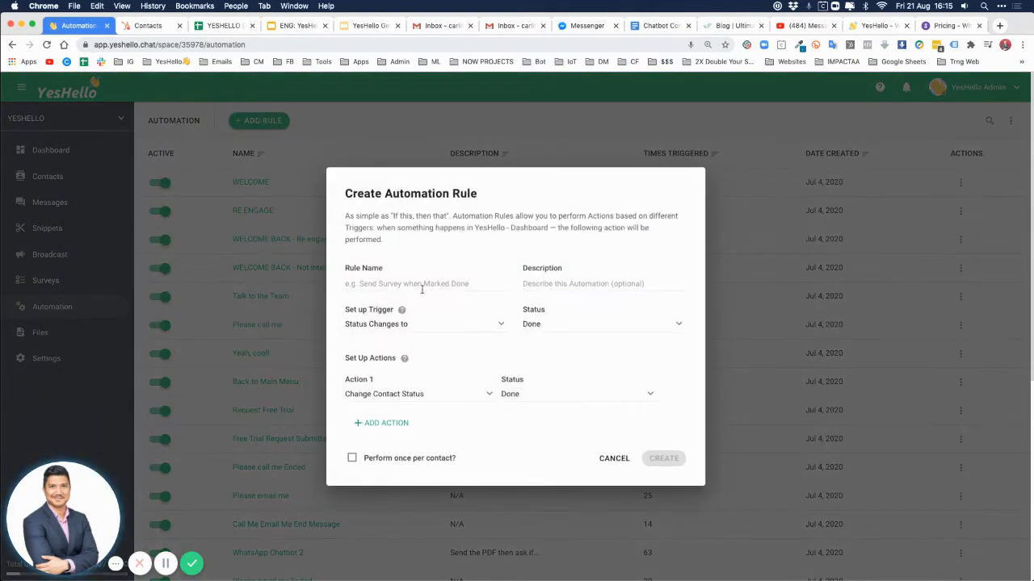
left_click(398, 287)
type("Start hiring prosess")
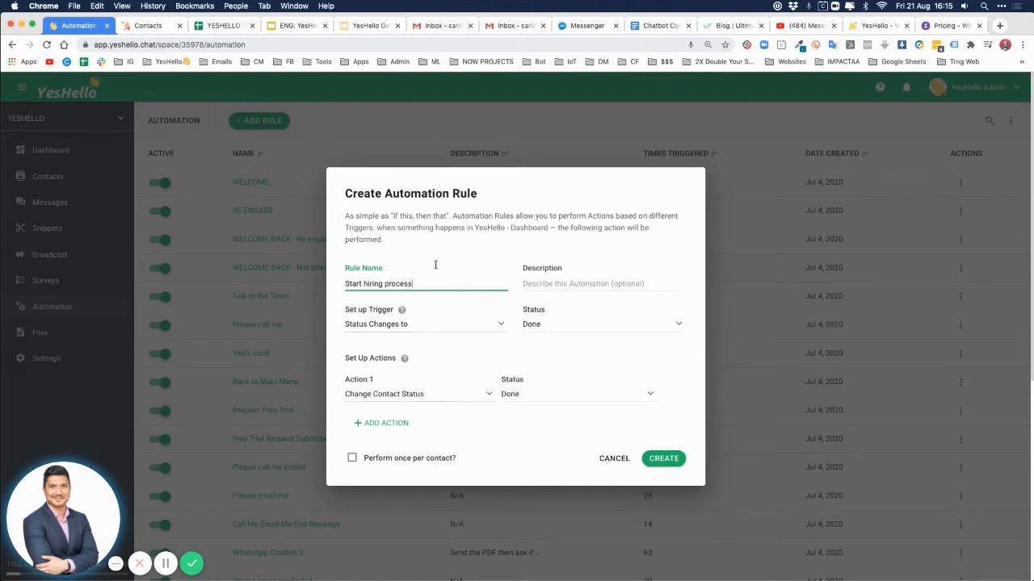
Set the rule to trigger when the custom field USER INPUT changes to "Start hiring process".
left_click(436, 329)
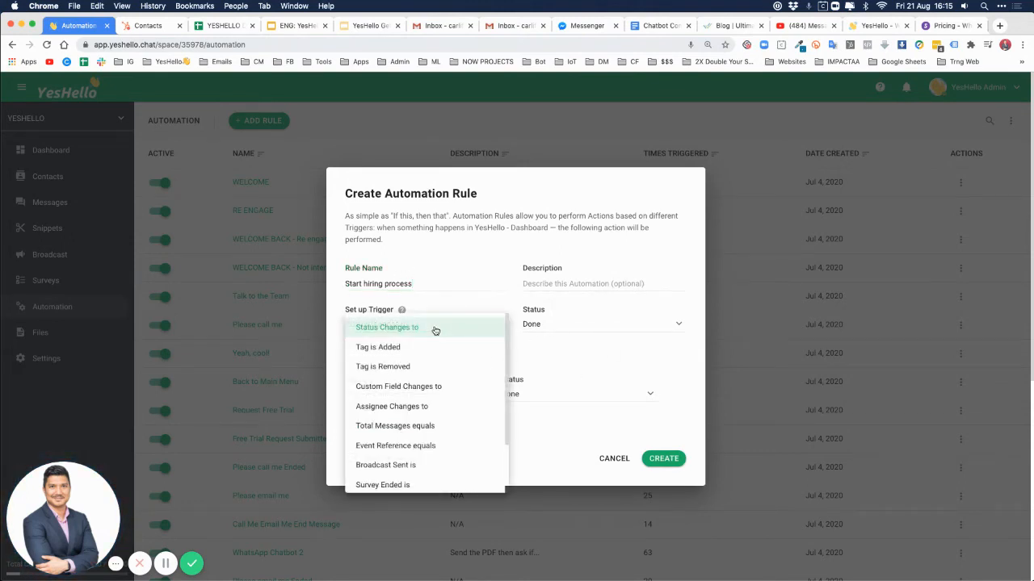
left_click(402, 388)
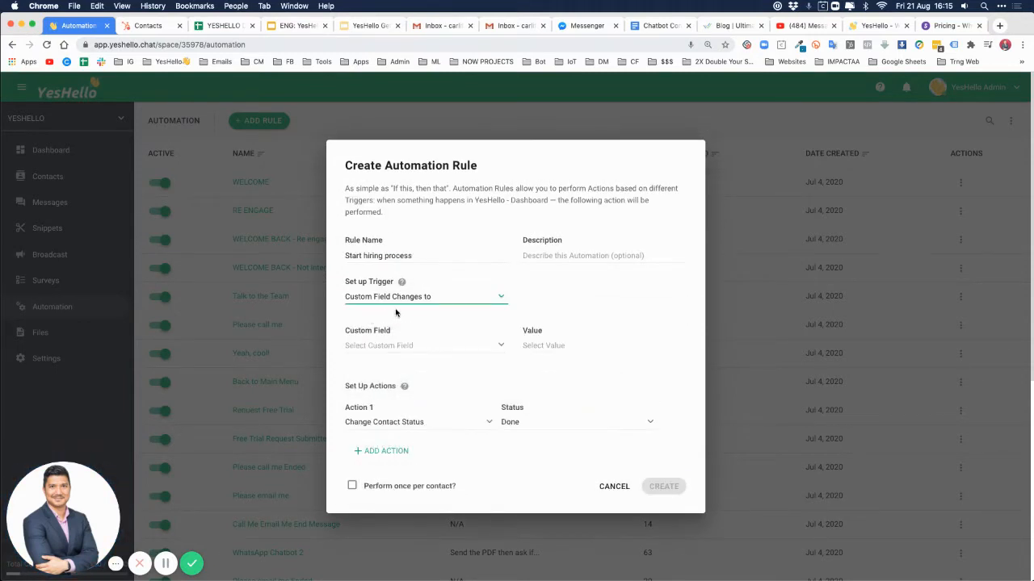
left_click(386, 349)
scroll(397, 398, "down", 5)
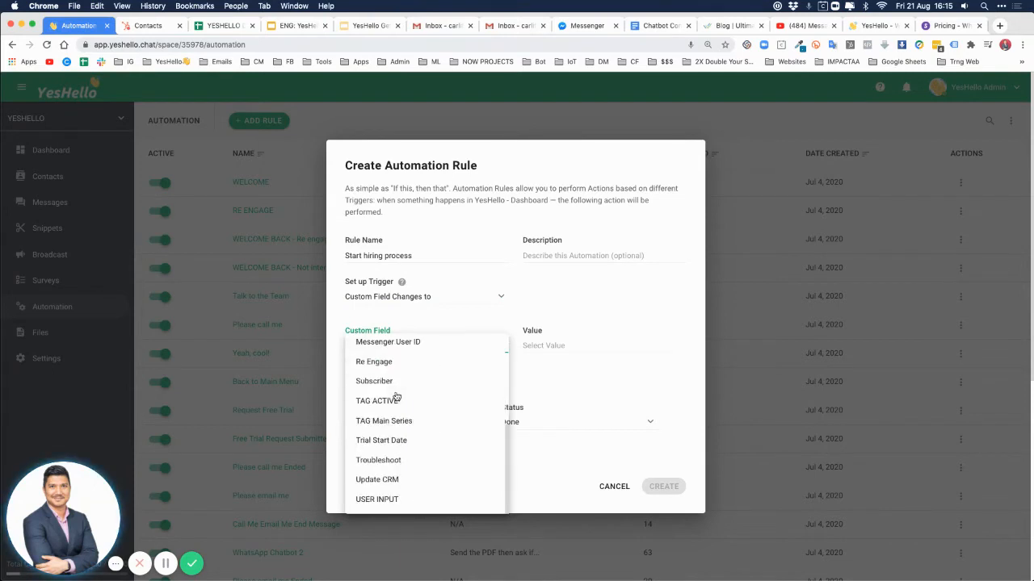
left_click(383, 500)
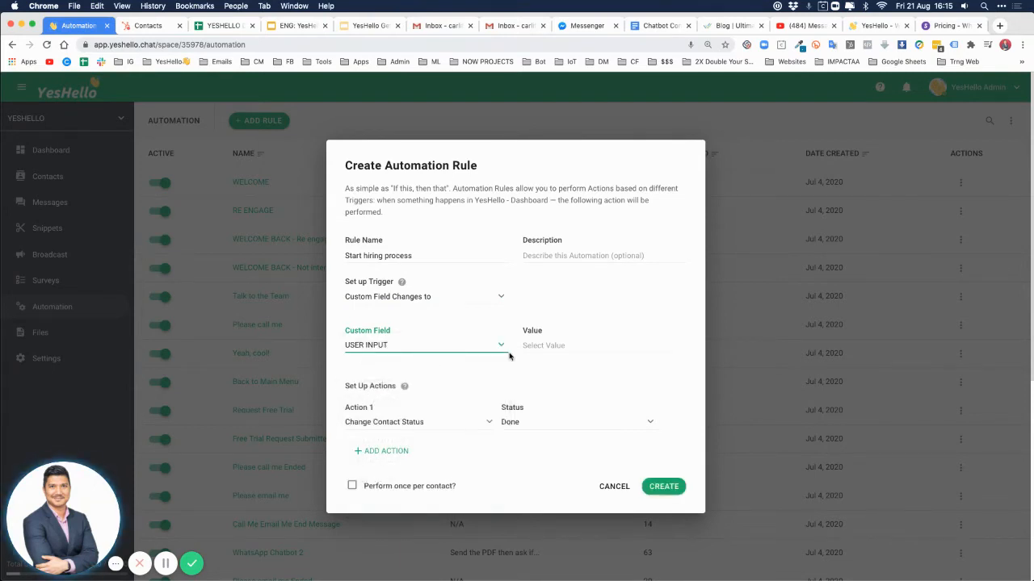
left_click(546, 344)
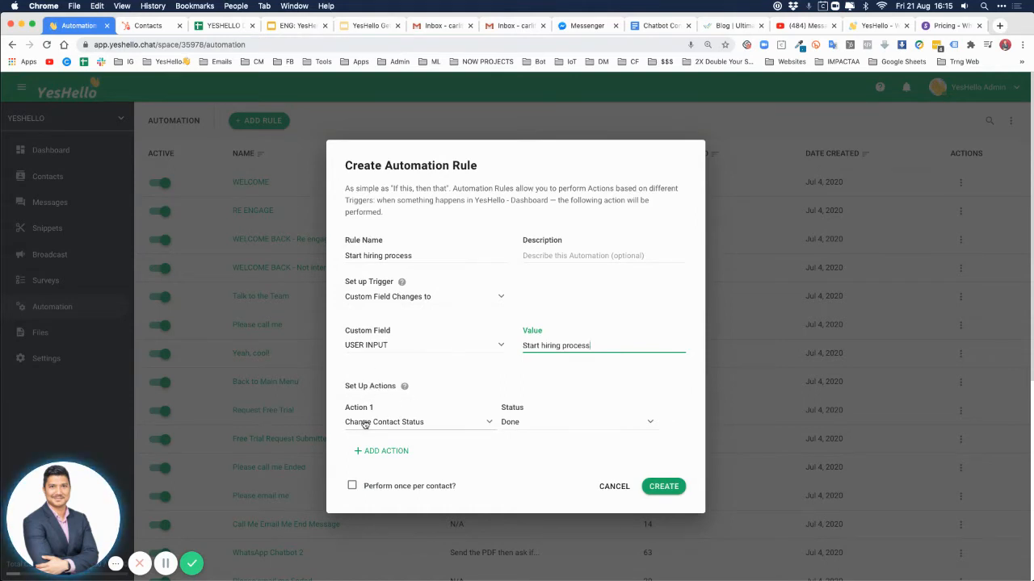
Make Action 1 send the text message "Awesome! Let's get you started!".
left_click(407, 425)
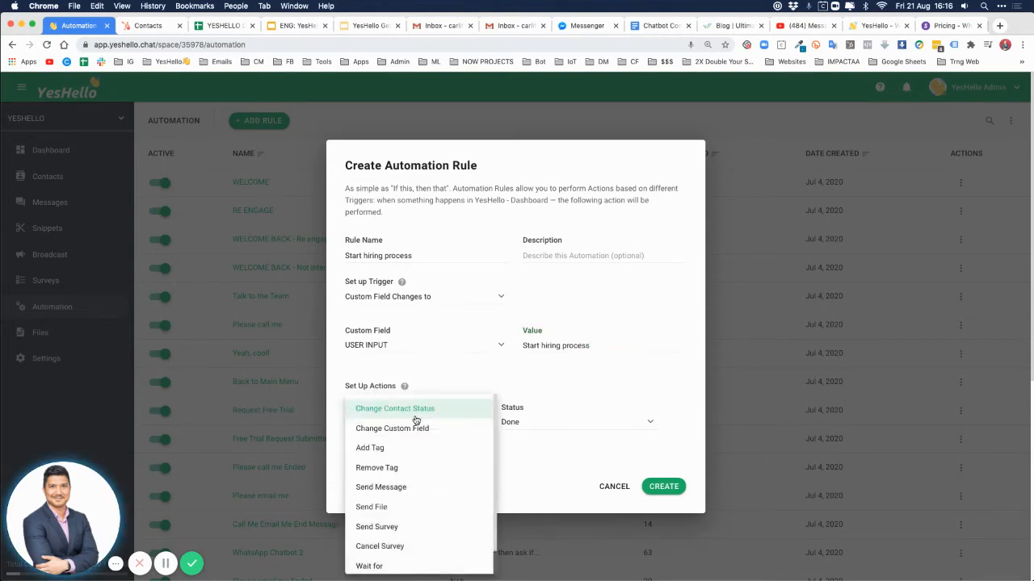
left_click(399, 488)
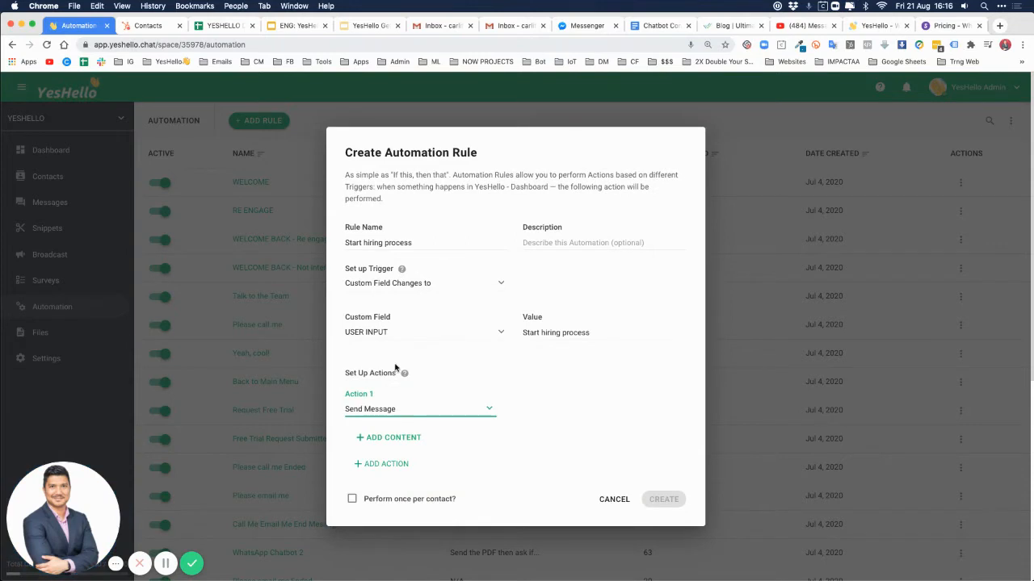
left_click(383, 439)
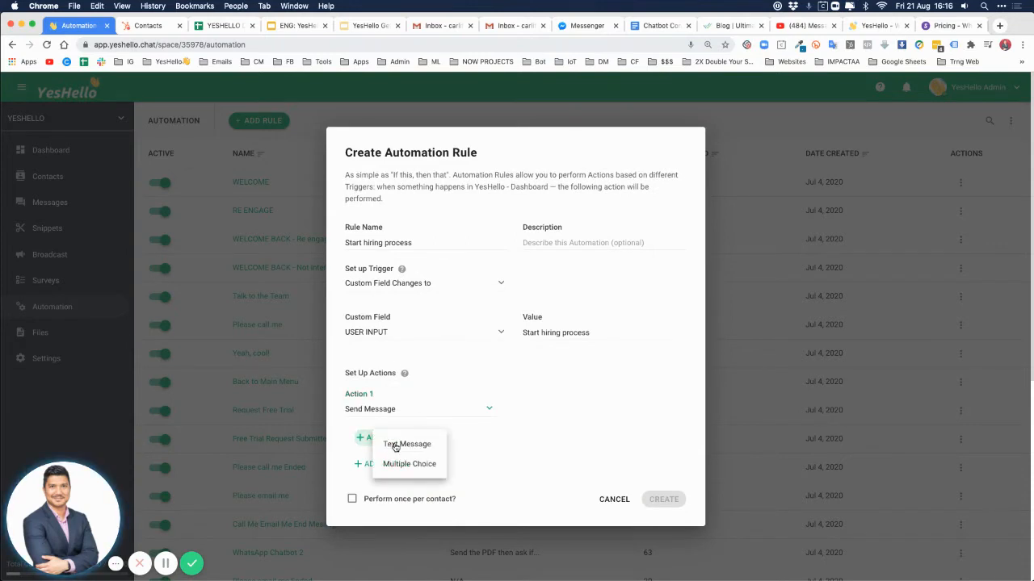
left_click(394, 445)
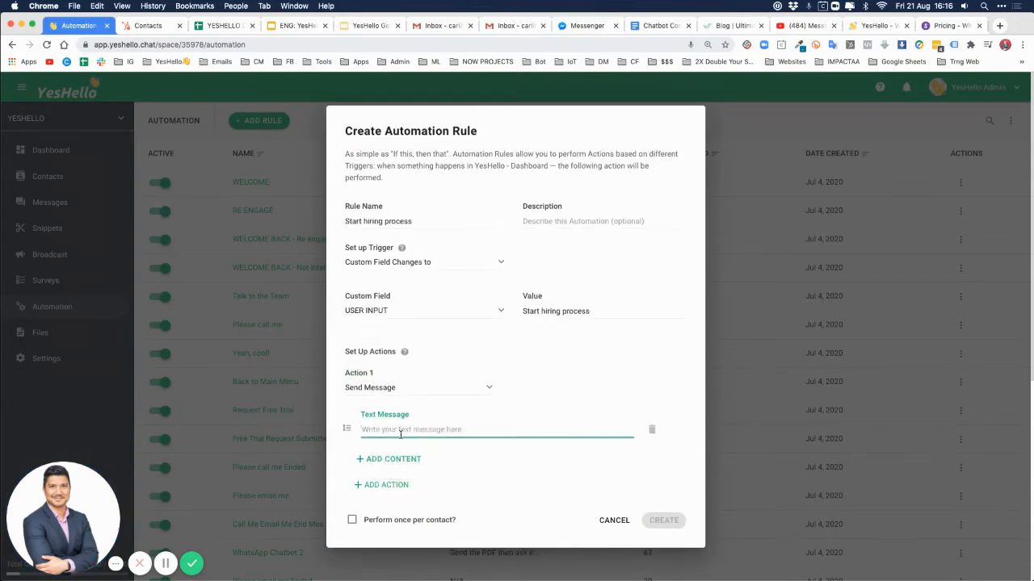
type("Awesome!")
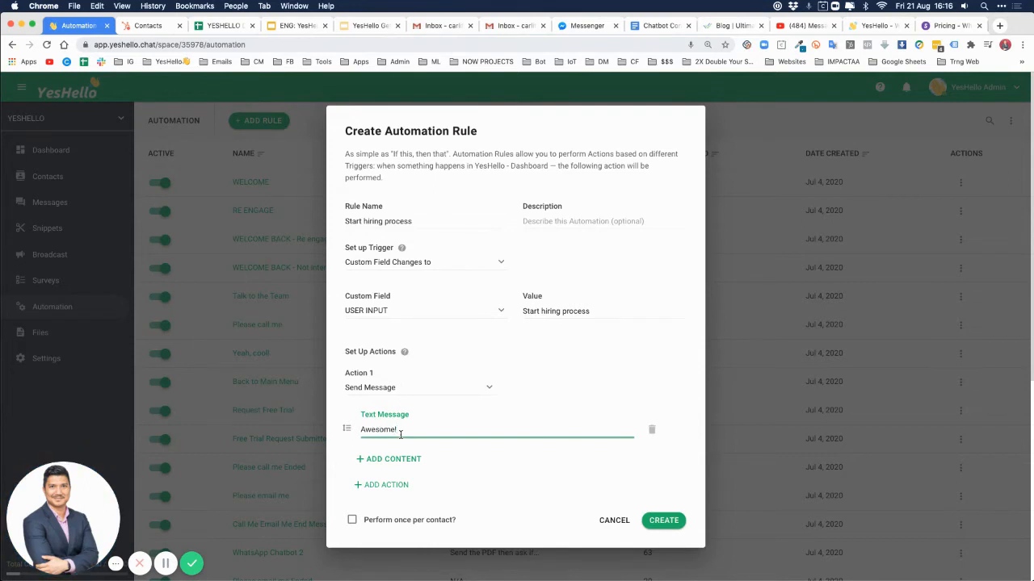
type("! Let's get you sta")
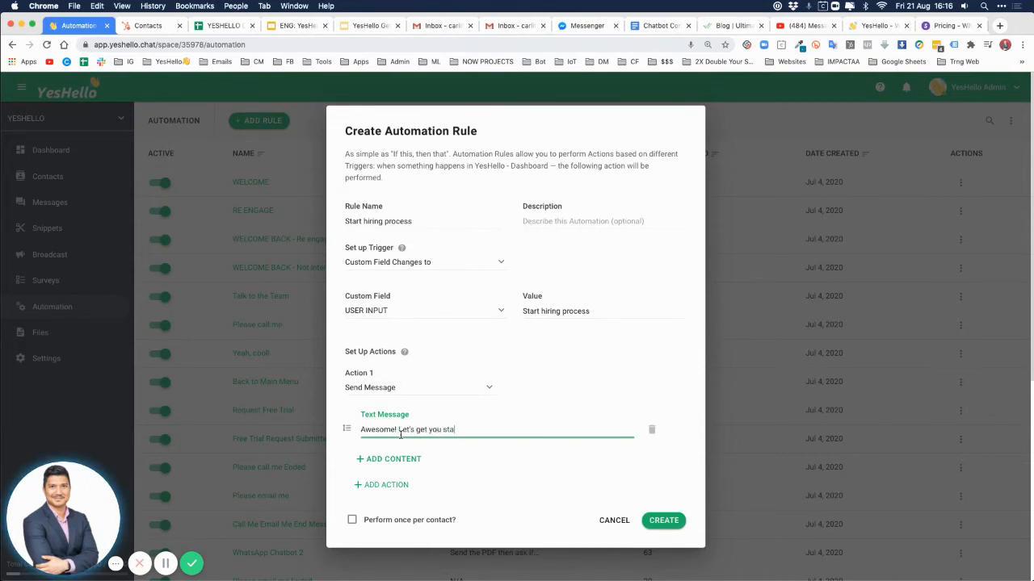
type("rted!")
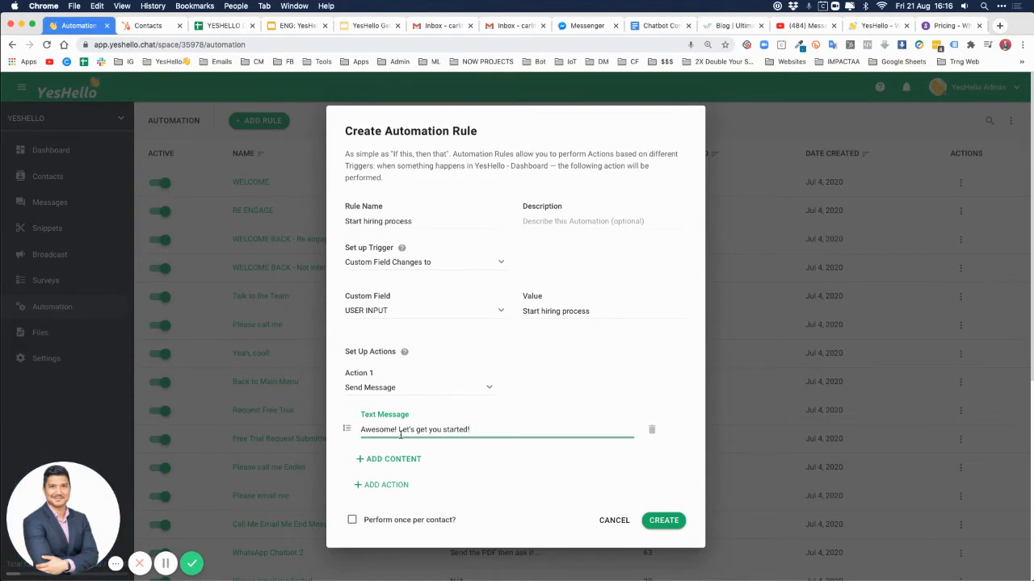
Add a second action that assigns the contact to the fourth assignee in the team list.
left_click(385, 485)
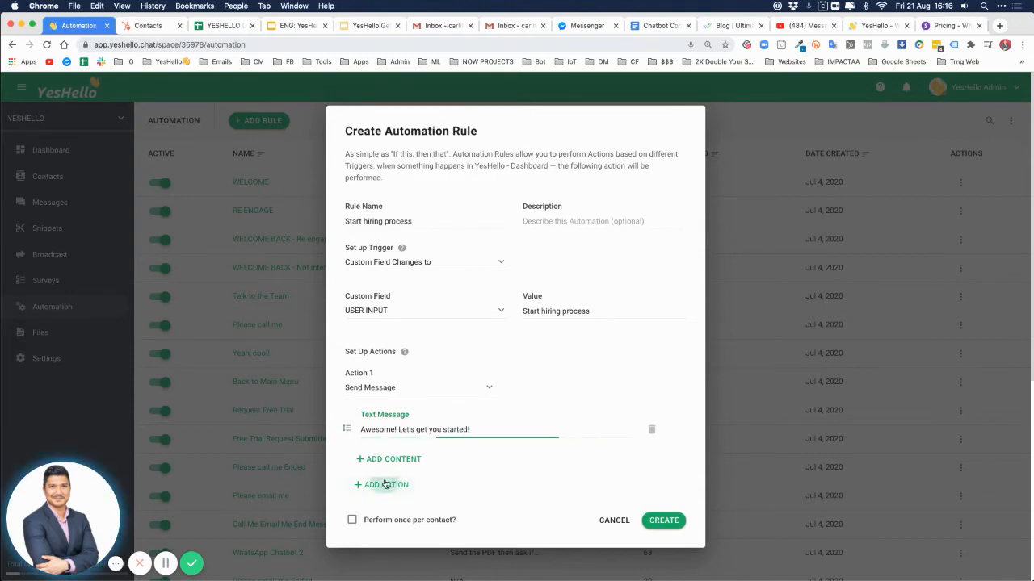
scroll(412, 454, "down", 1)
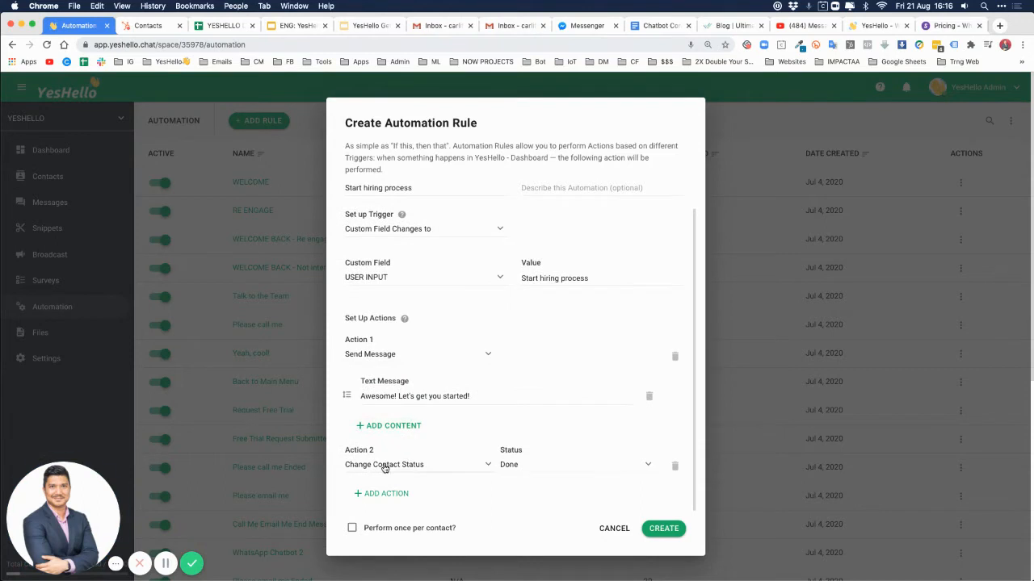
left_click(384, 465)
scroll(401, 471, "down", 2)
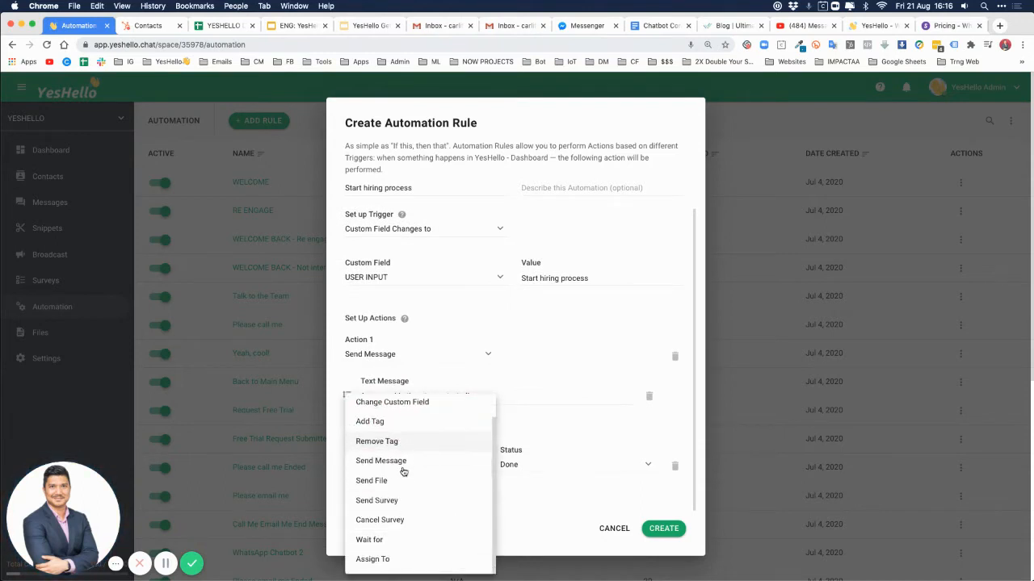
left_click(372, 559)
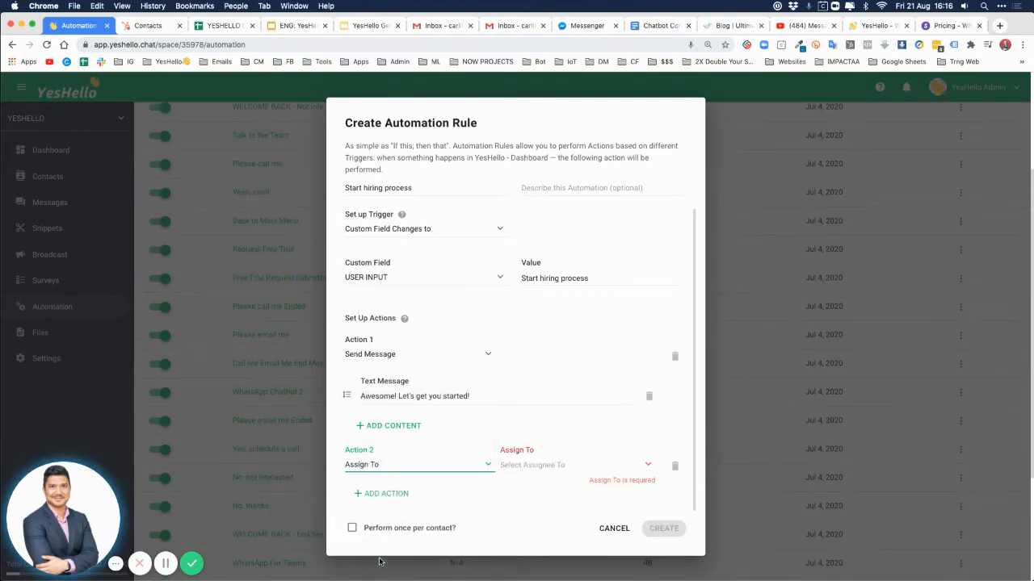
left_click(536, 468)
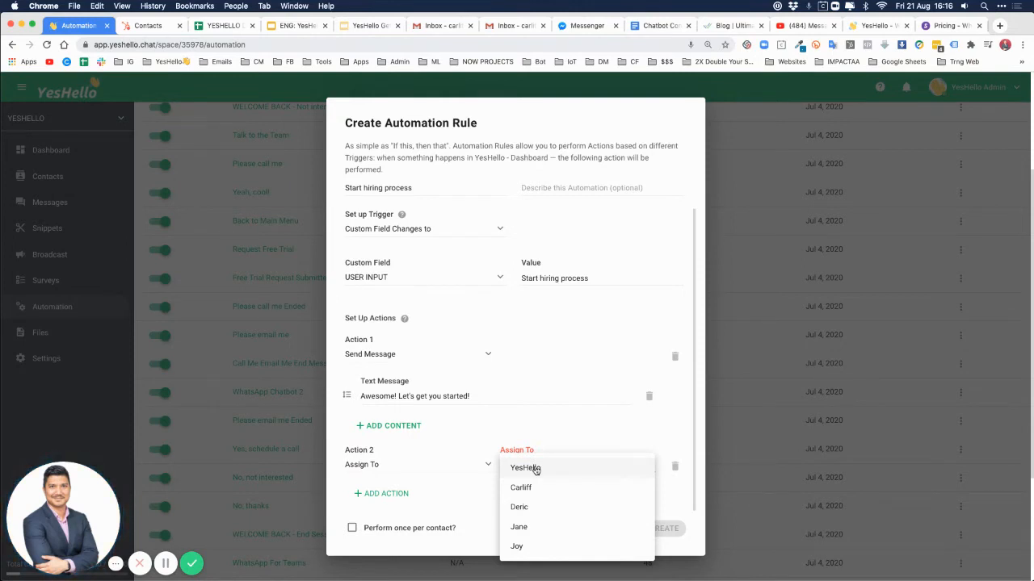
left_click(524, 527)
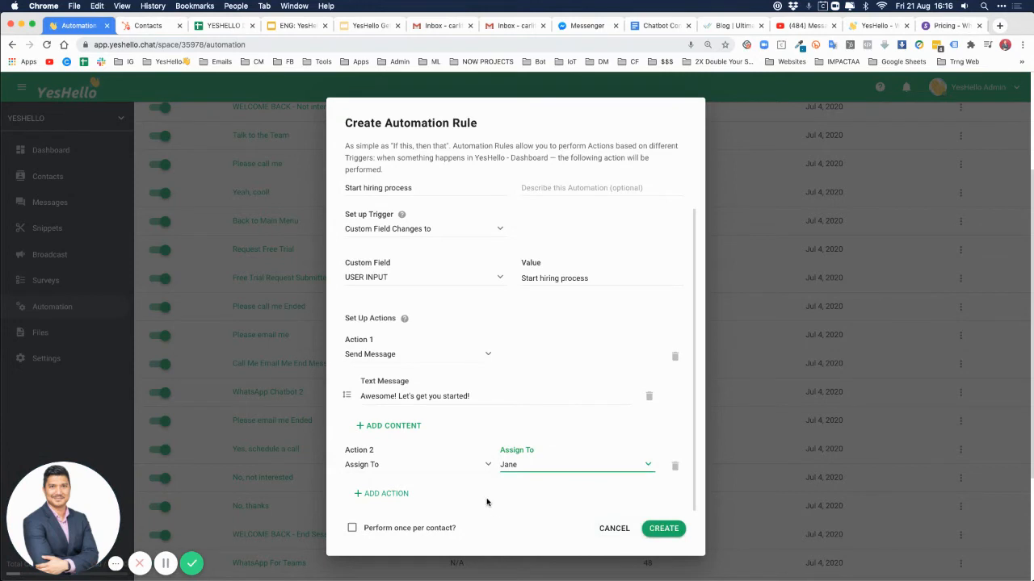
Add a third action that sends the file "$ Business Plan".
left_click(387, 500)
scroll(416, 464, "down", 1)
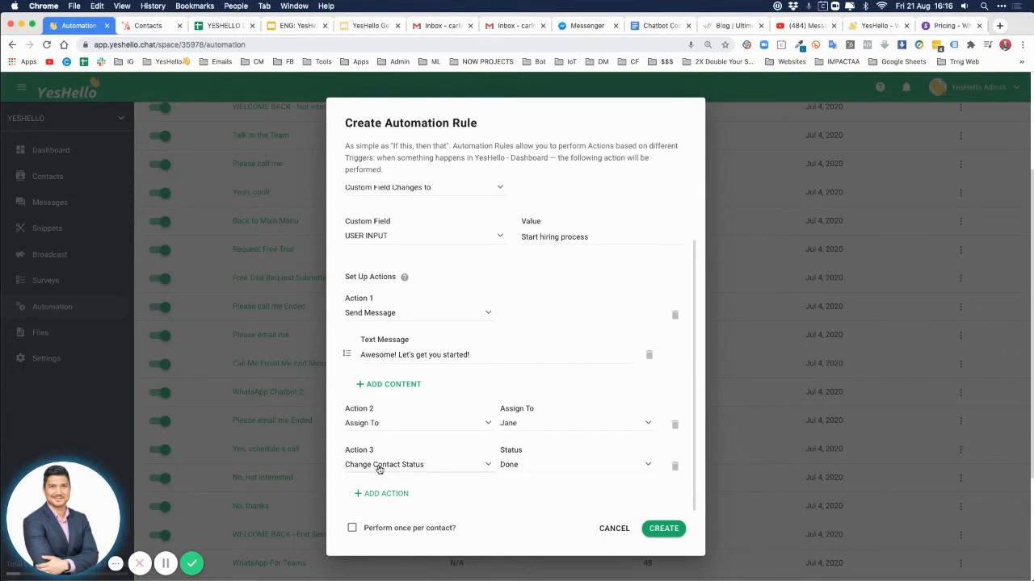
left_click(379, 468)
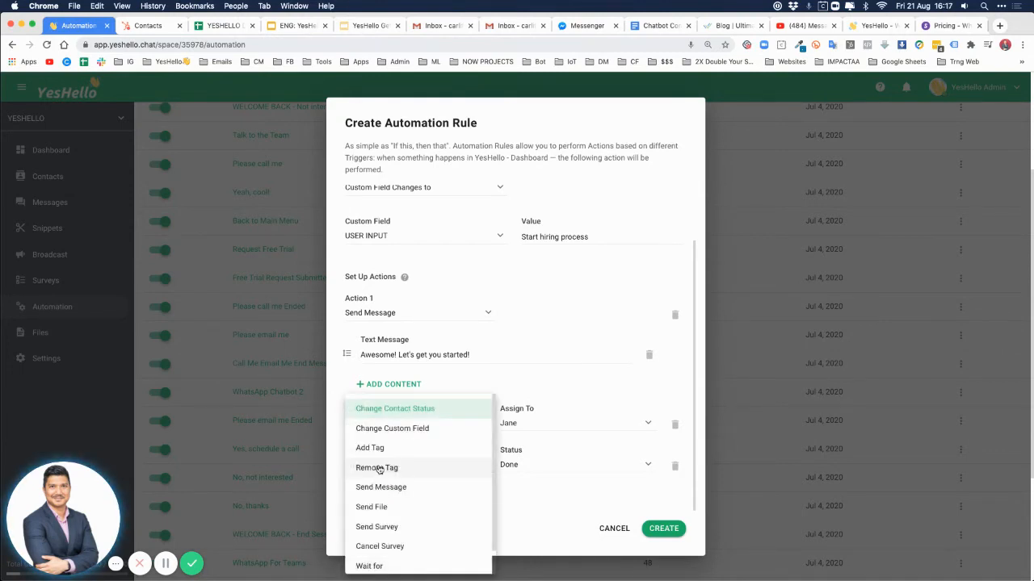
left_click(394, 487)
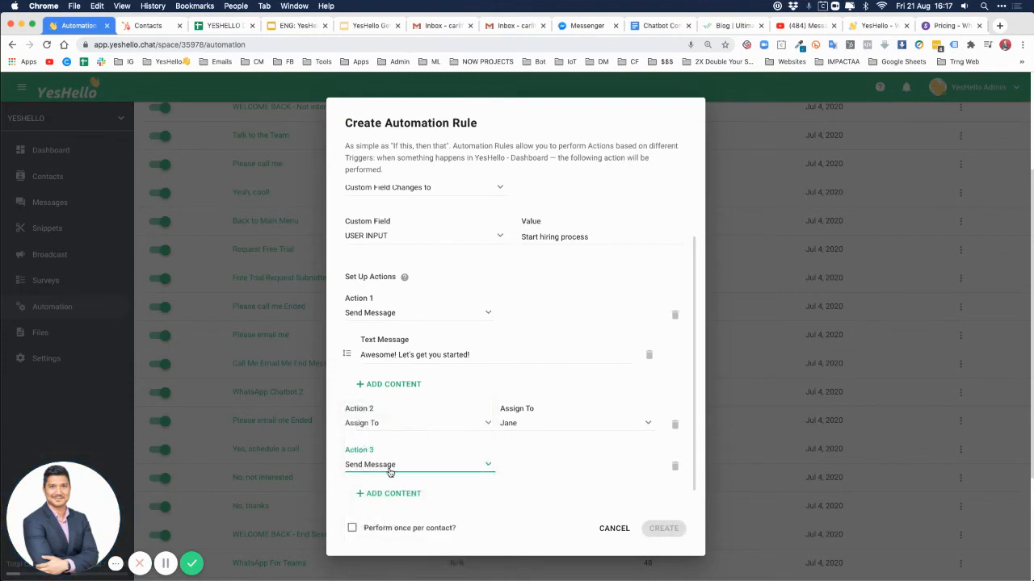
left_click(389, 467)
scroll(394, 507, "down", 1)
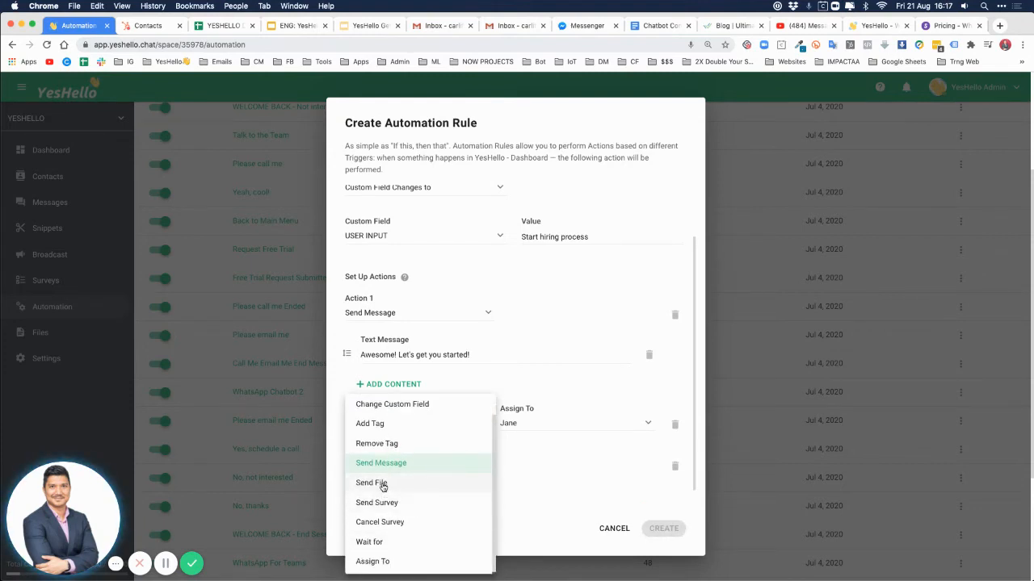
left_click(383, 483)
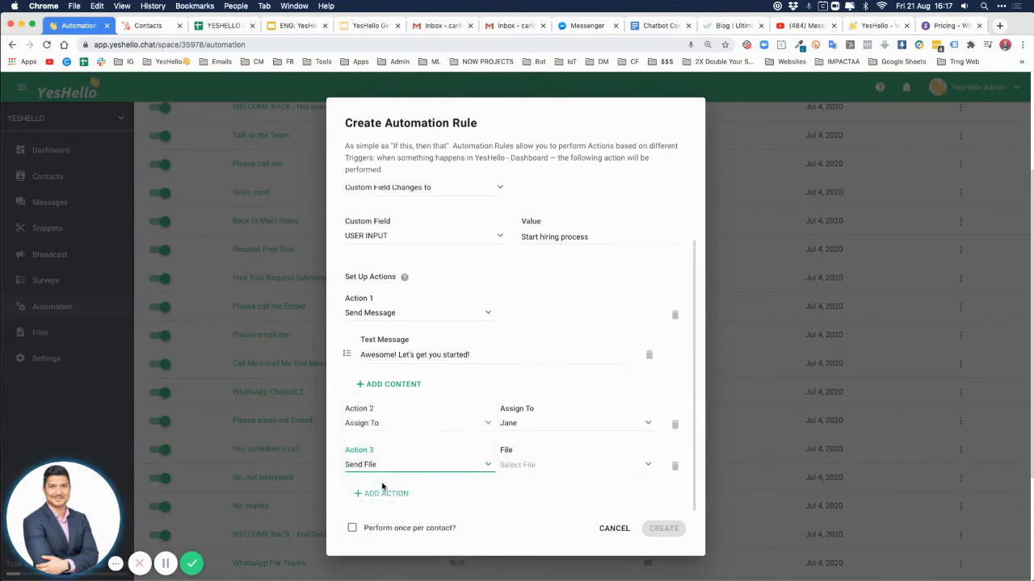
left_click(534, 474)
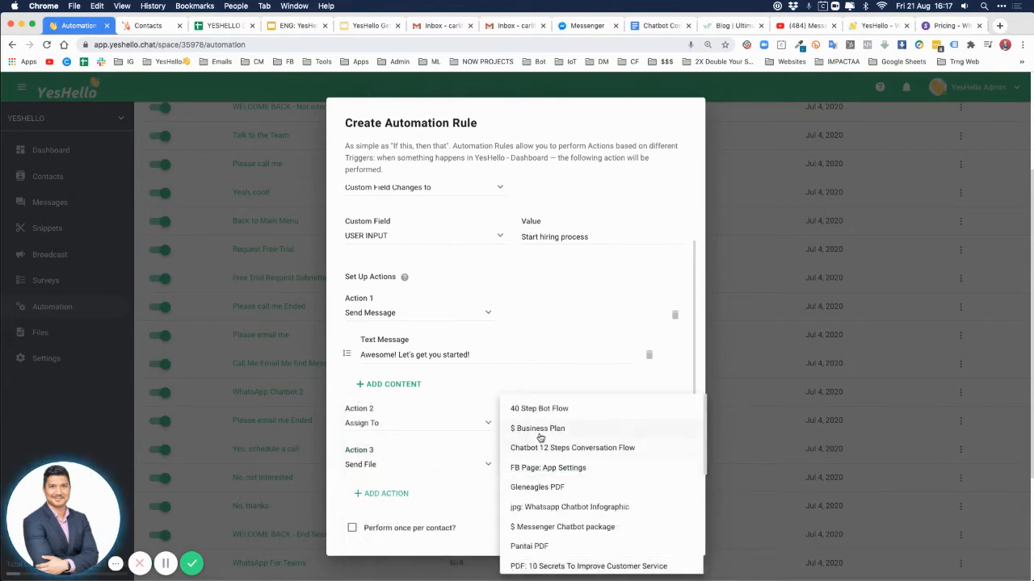
left_click(539, 432)
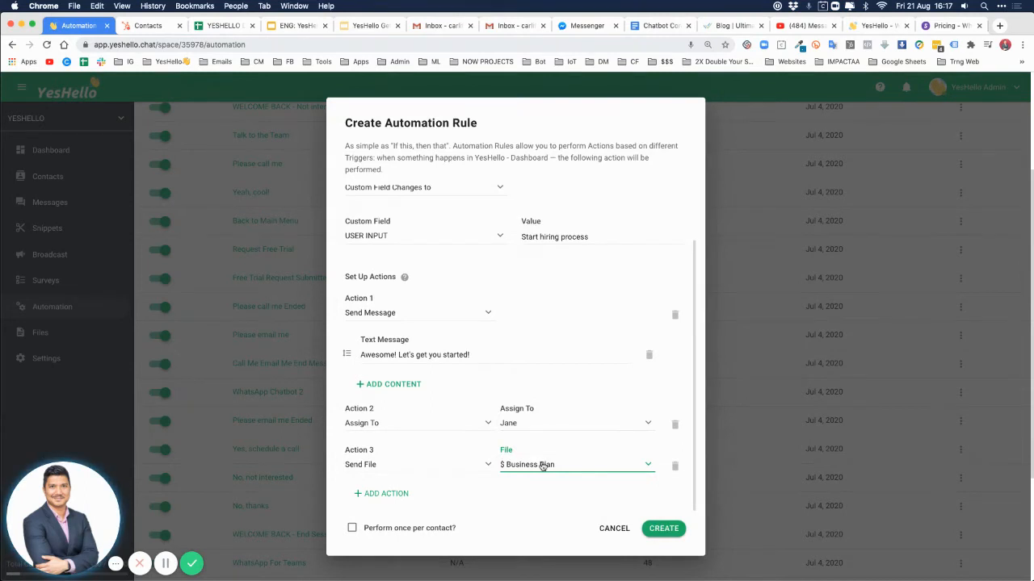
Add a fourth action that sends the text message "Please download the BPlan".
left_click(397, 493)
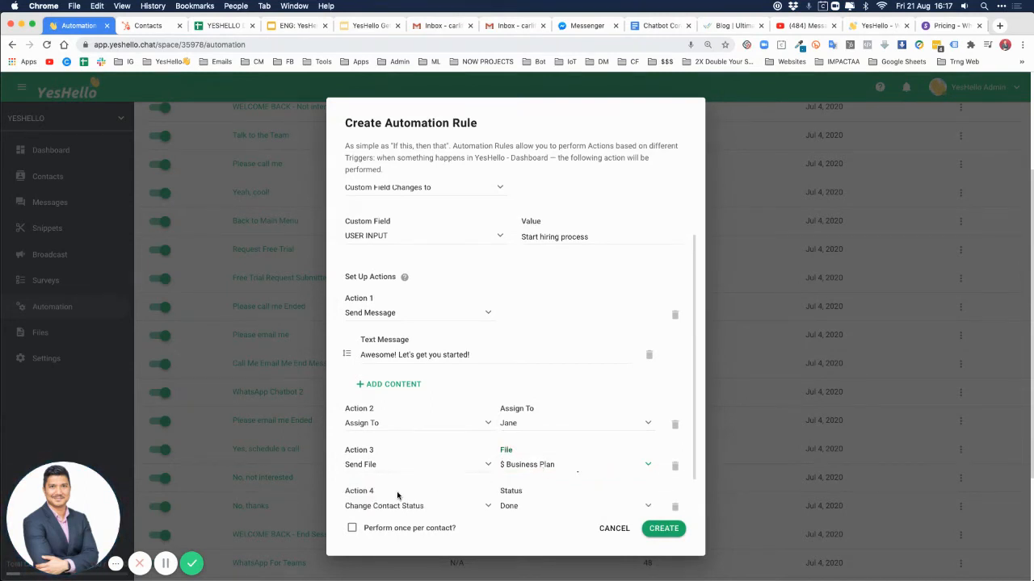
scroll(396, 494, "down", 1)
left_click(393, 466)
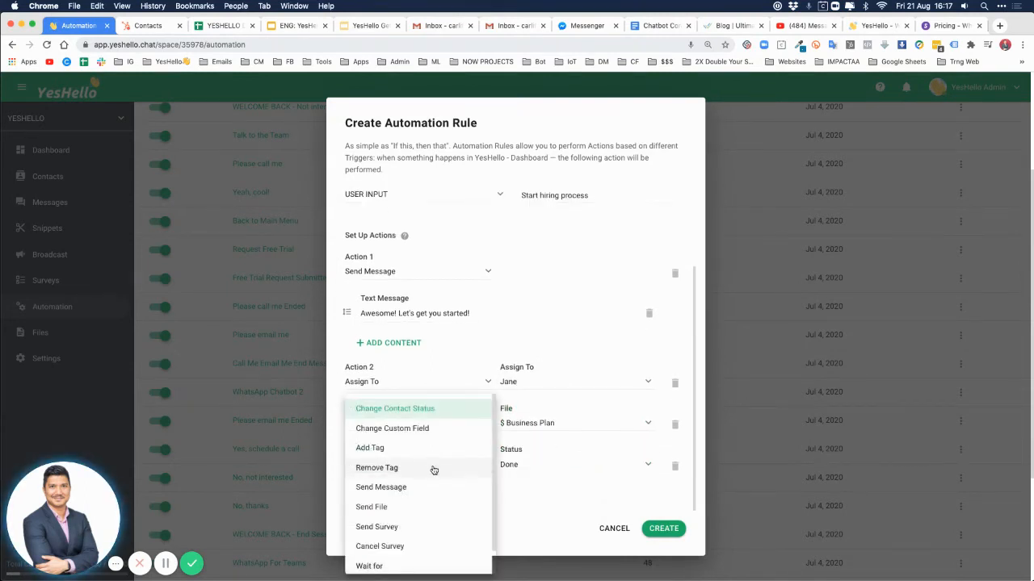
left_click(401, 488)
left_click(398, 469)
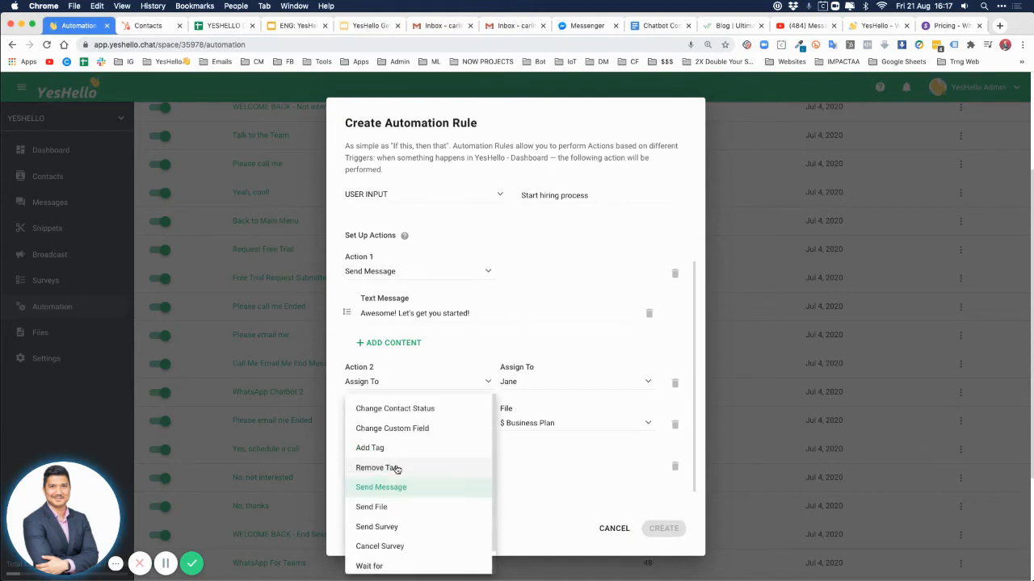
left_click(390, 488)
left_click(392, 493)
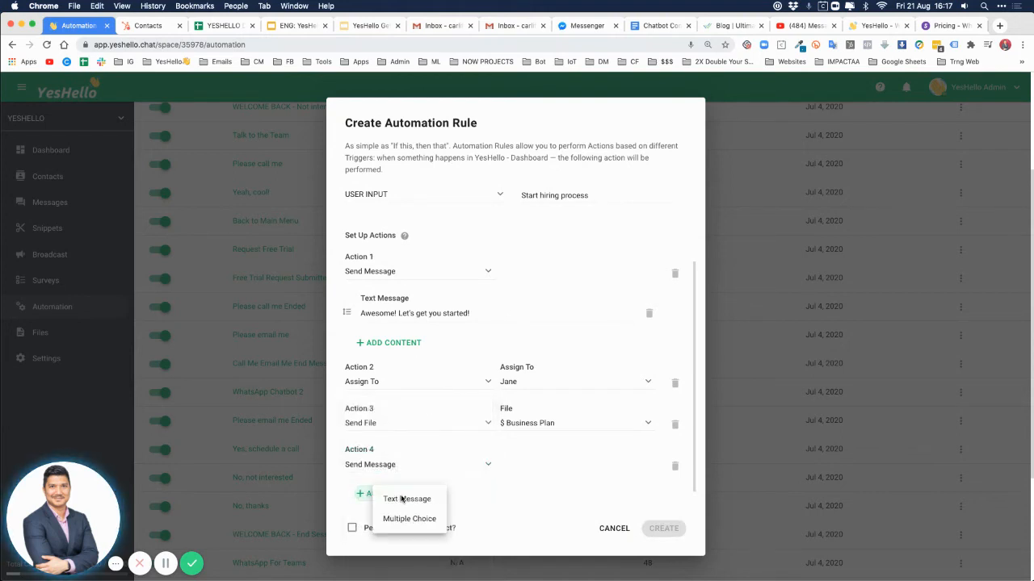
left_click(403, 499)
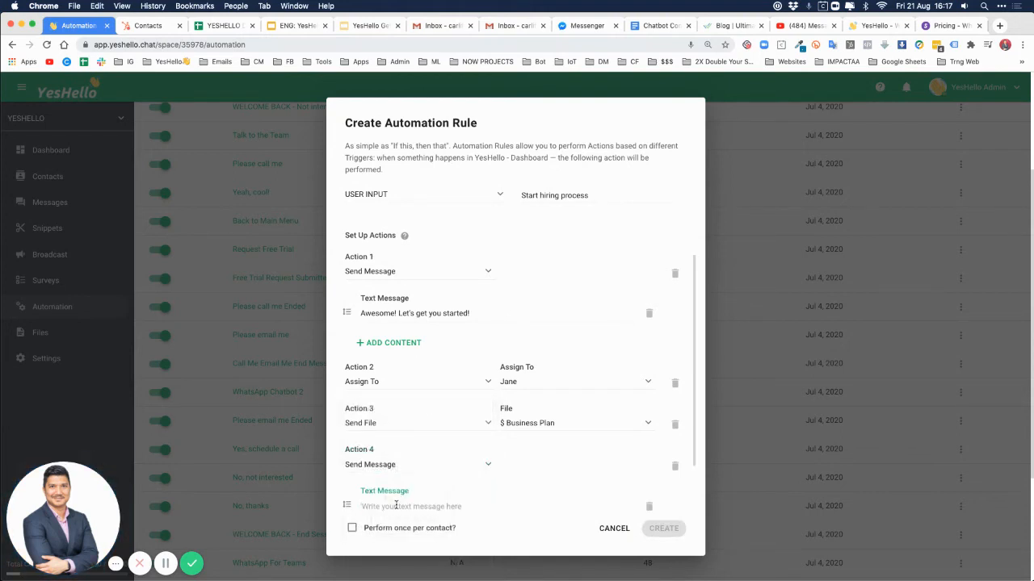
type("Please downl")
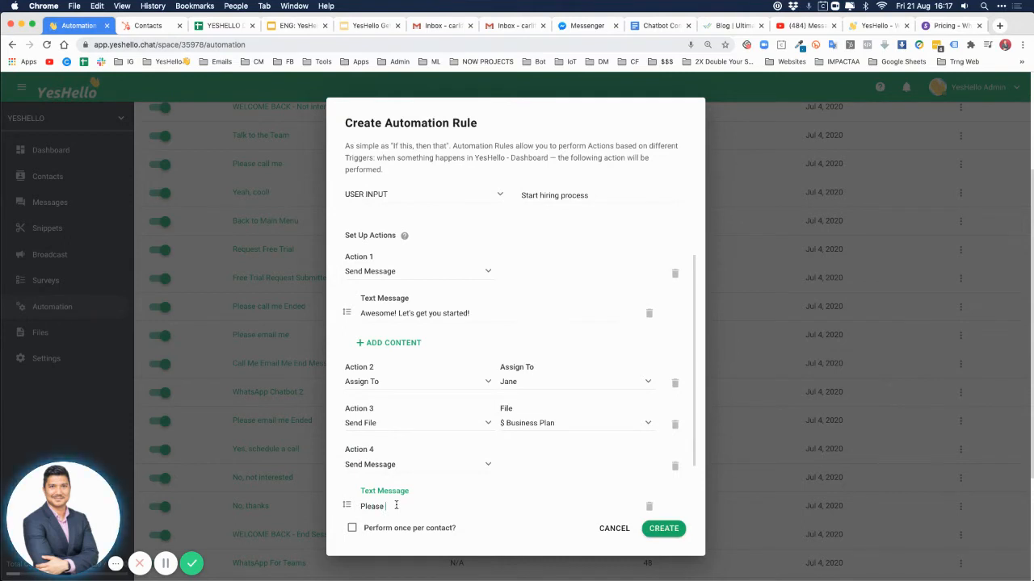
type("oad the BPlan")
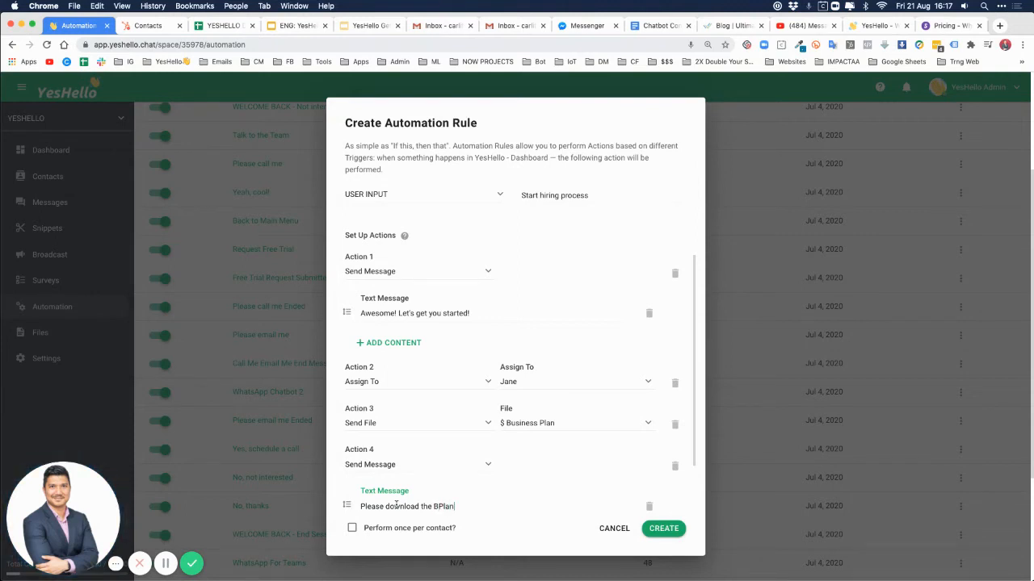
Extend Action 4's text message with "doc, and pls read. Next pls answer these questions below".
type(" doc, and pls read. Next")
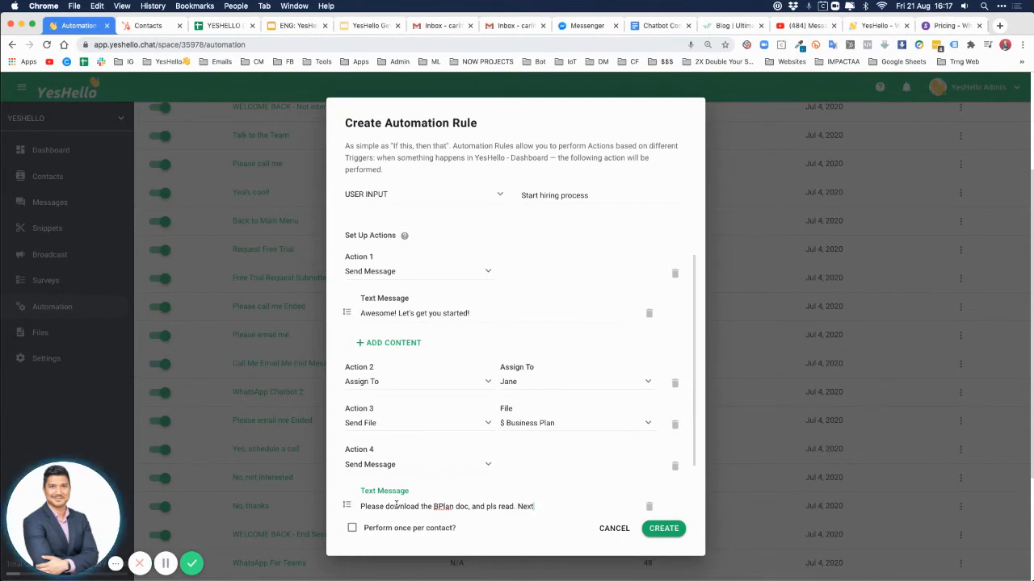
type(" pls answer th")
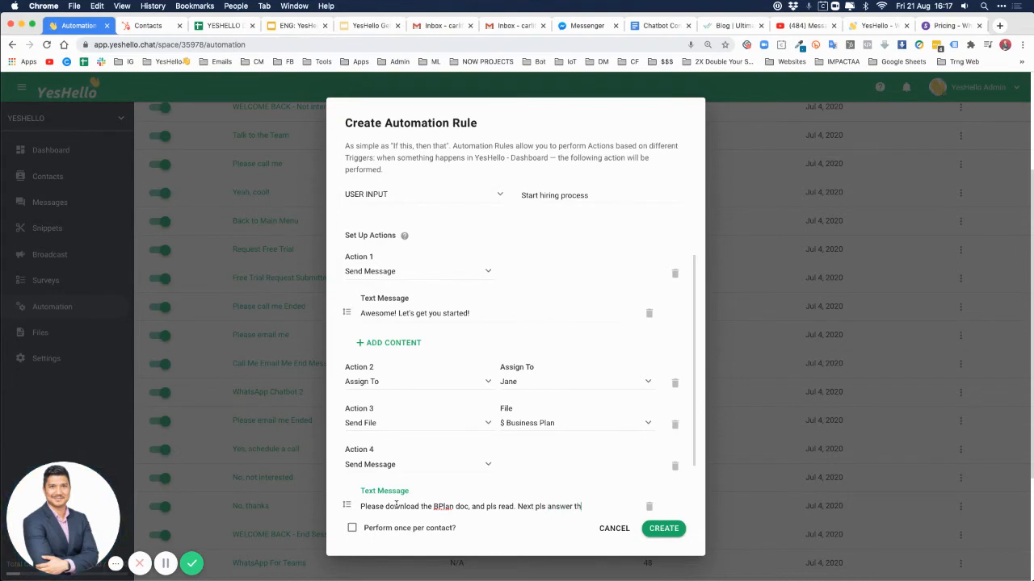
type("ese questions below")
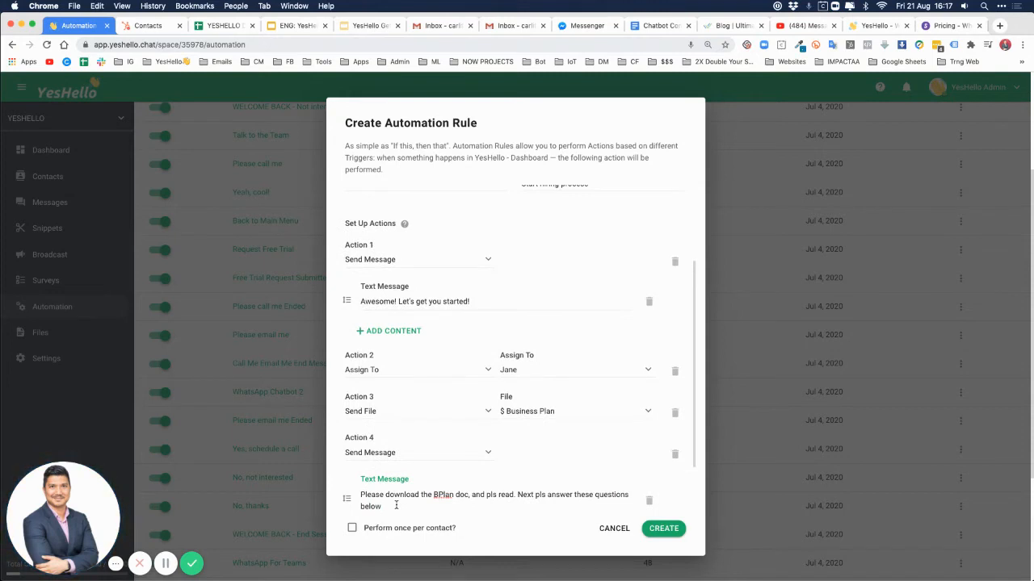
Add a second text message to Action 4 that begins with the line "1. Question 1 here".
scroll(410, 490, "down", 2)
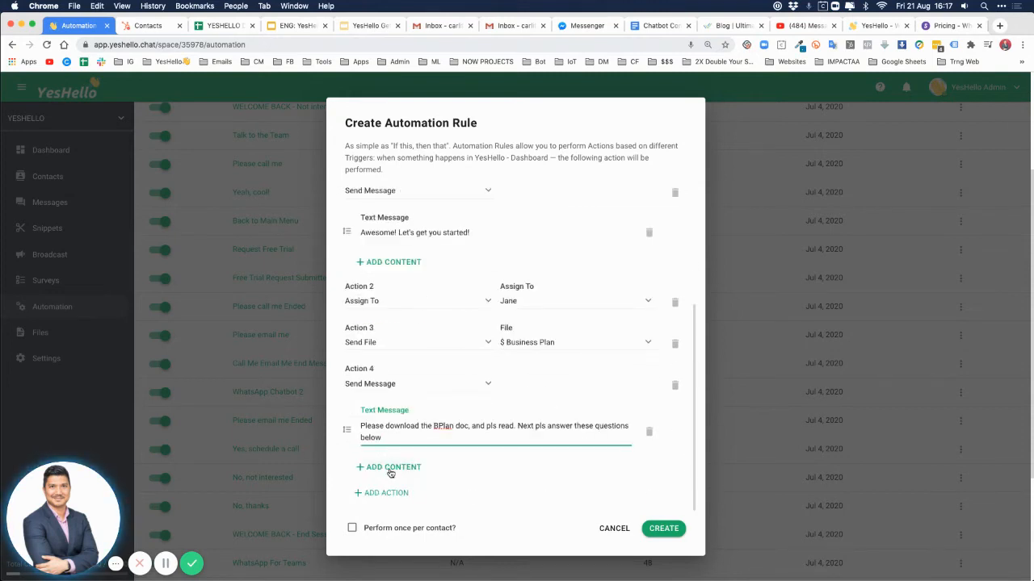
left_click(390, 469)
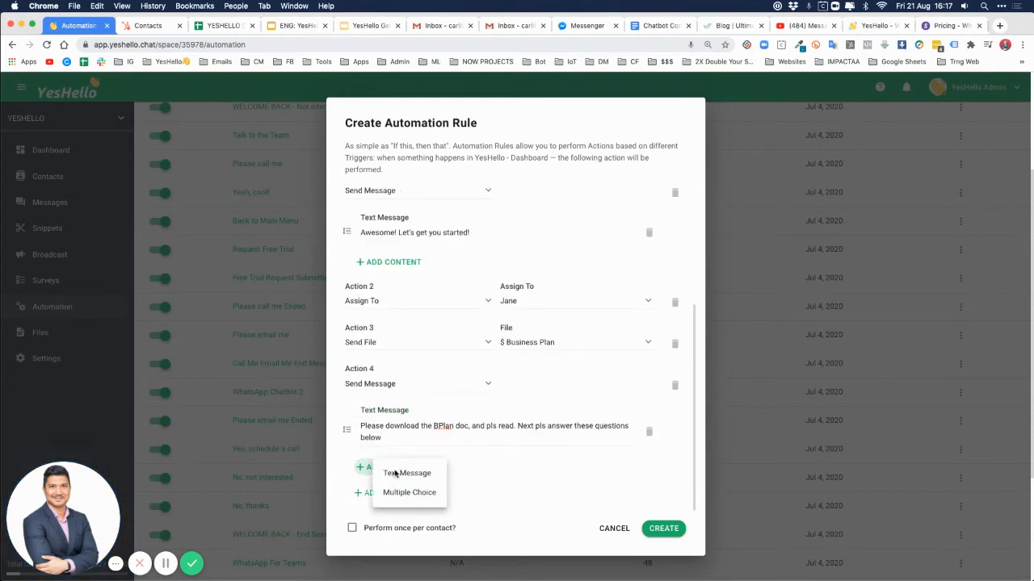
left_click(395, 473)
scroll(422, 464, "down", 1)
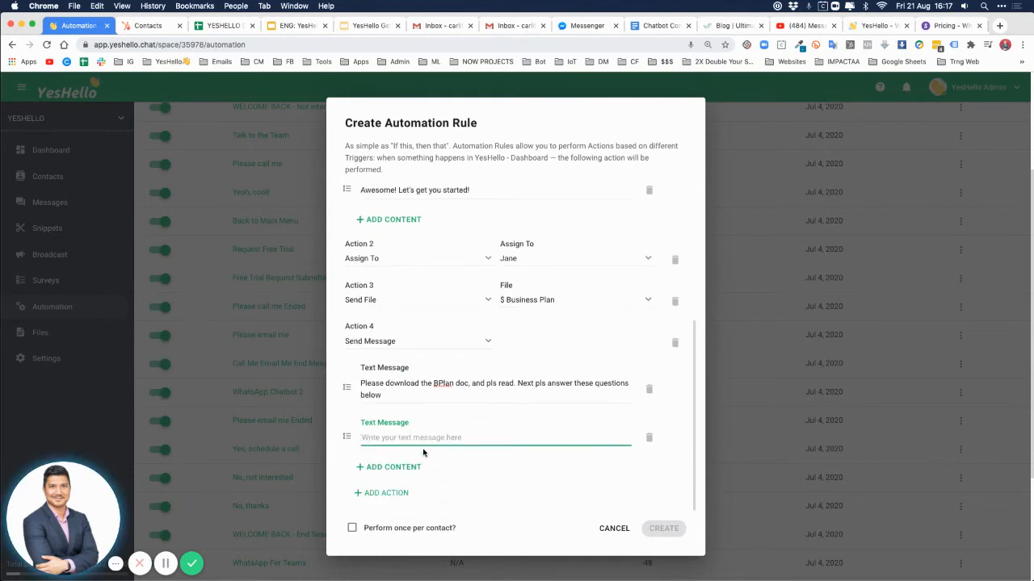
type("1.")
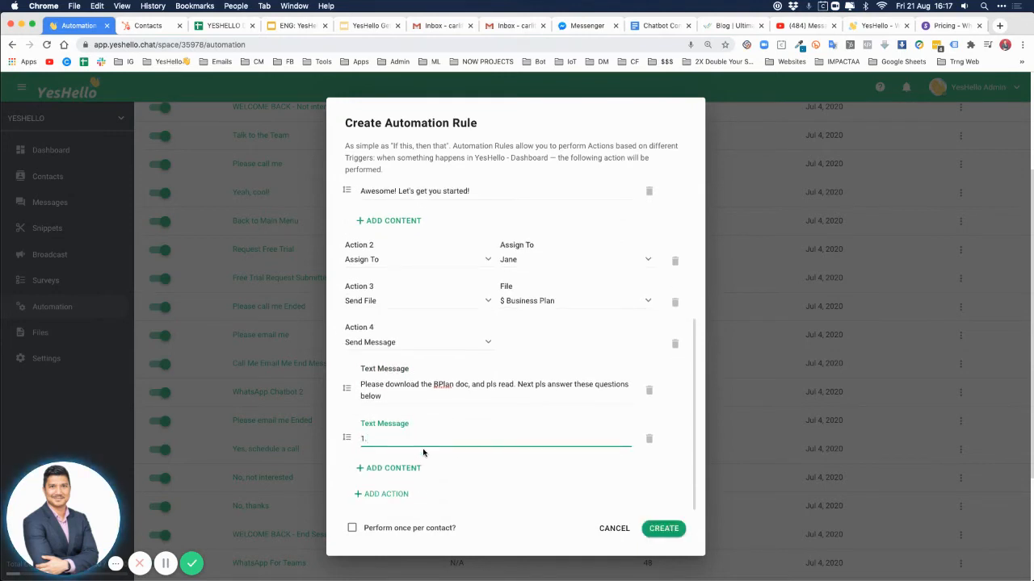
type(" Question 1 here")
Add the line "2. Question 1 here" to the new message, reusing the first line's question text.
key("Return")
type("2")
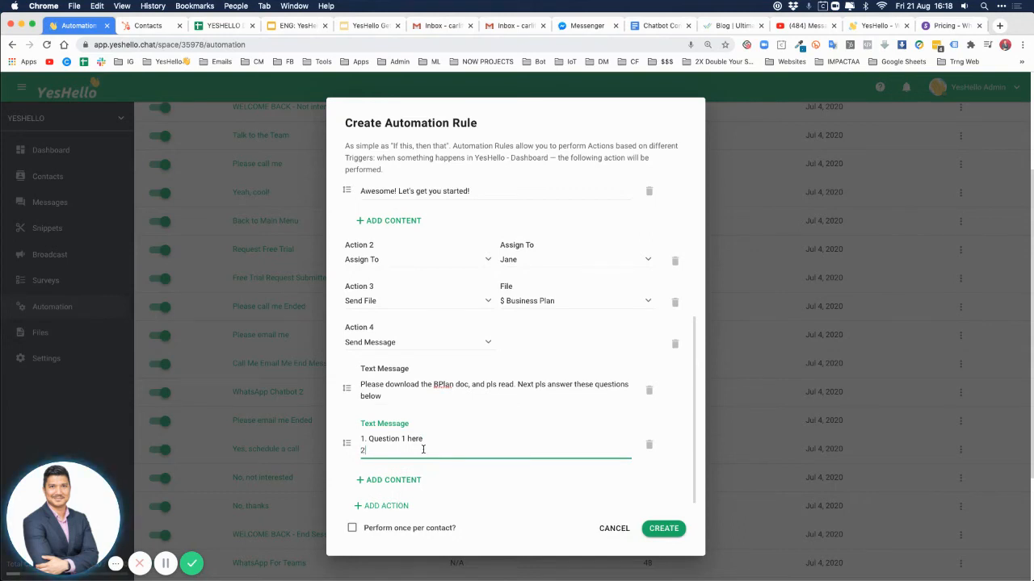
type(".")
left_click_drag(369, 438, 424, 437)
key("super+c")
left_click(401, 450)
key("super+v")
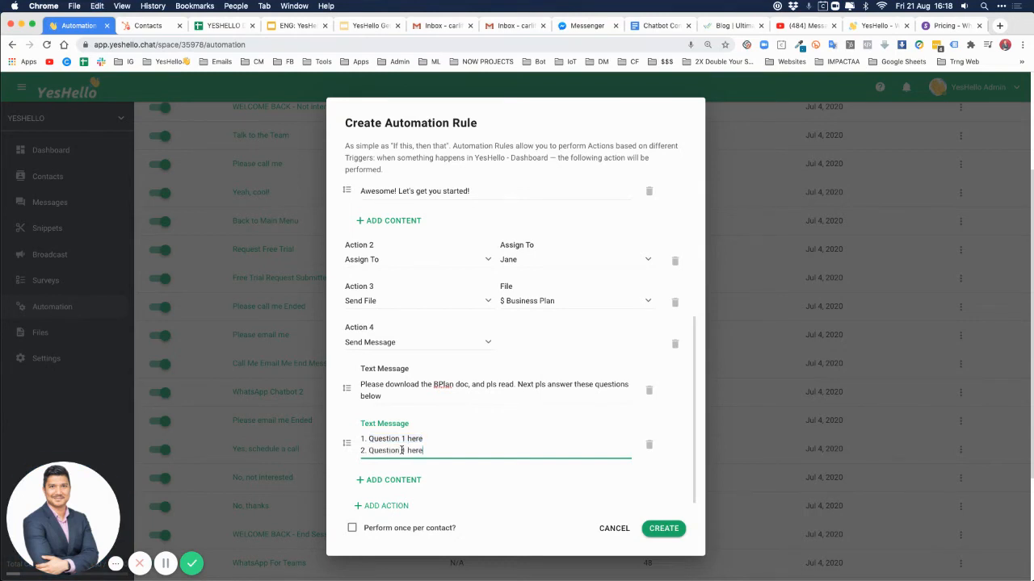
Review the trigger and four actions of the "Start hiring process" rule and create it.
scroll(432, 453, "down", 1)
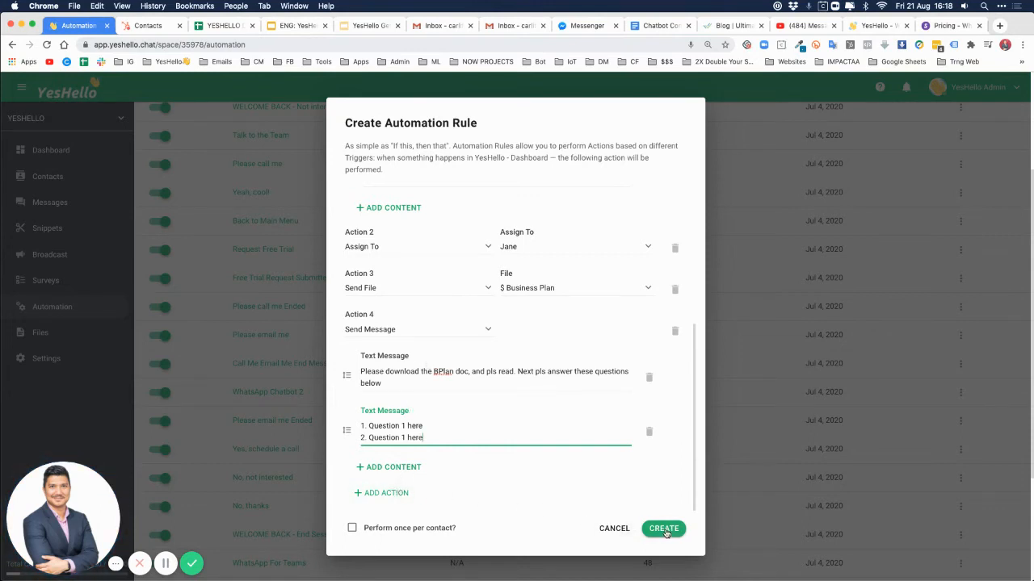
scroll(512, 417, "up", 3)
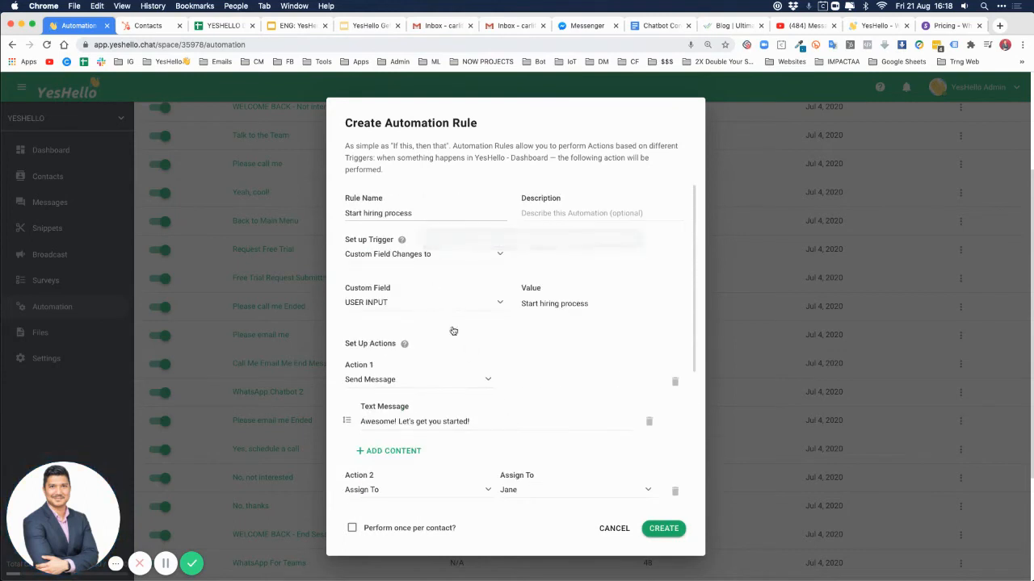
scroll(482, 444, "down", 3)
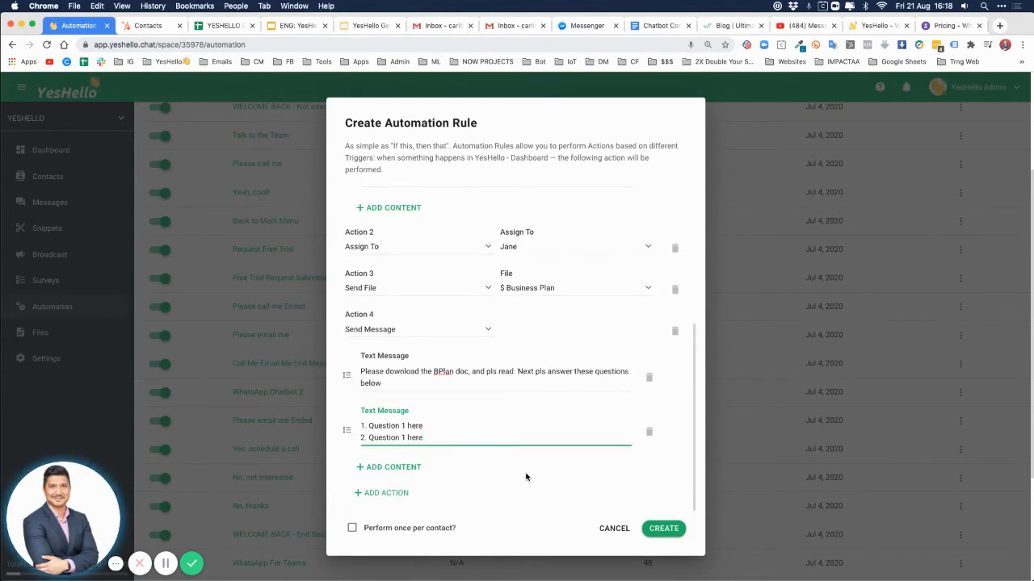
scroll(526, 477, "down", 4)
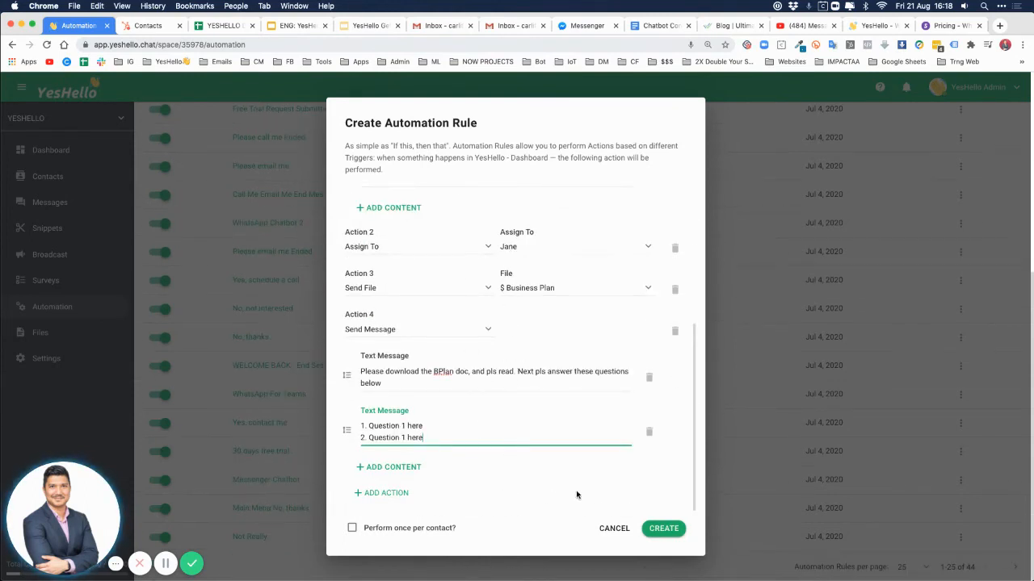
left_click(664, 529)
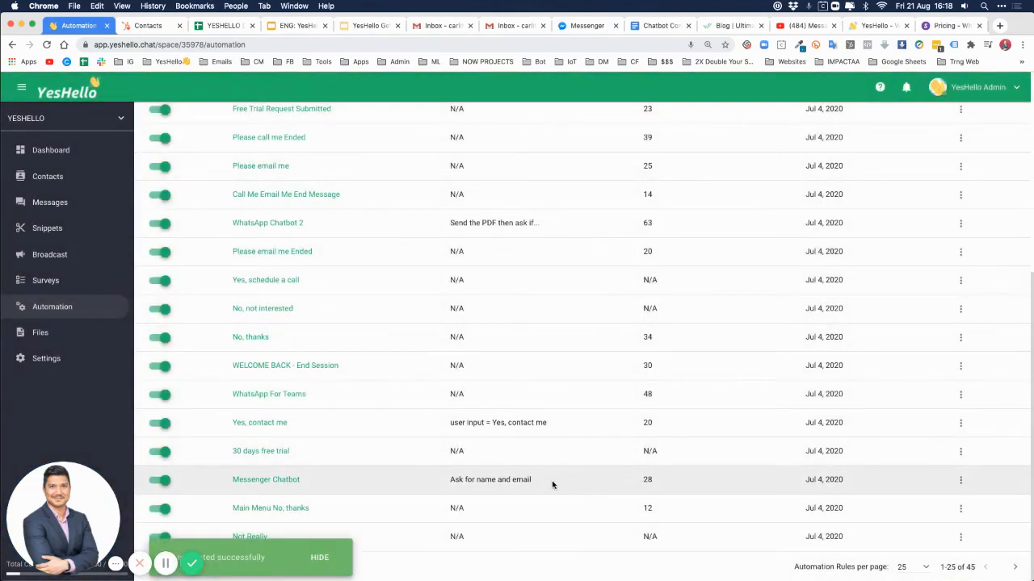
Switch to WhatsApp and copy the "Speak to manager" option text from the latest YesHello message.
key("ctrl+Up")
left_click(182, 428)
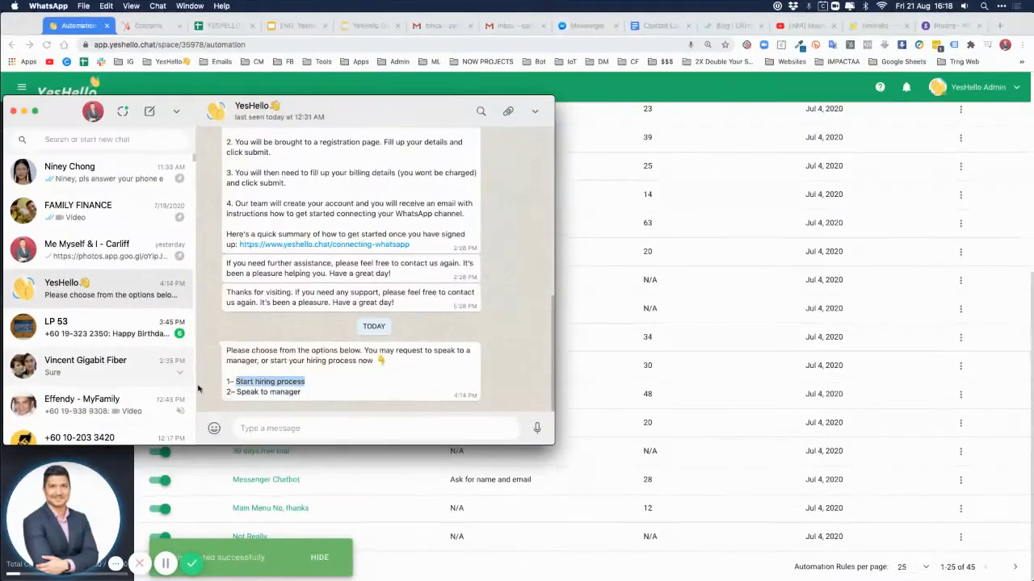
left_click_drag(302, 393, 239, 393)
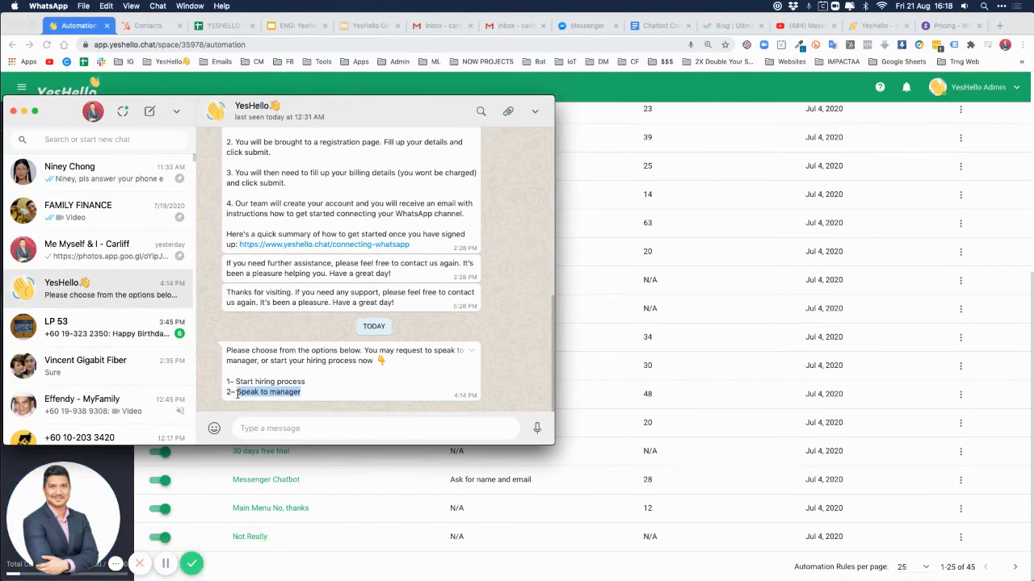
Switch back to Chrome and start a new automation rule named "Speak to manager".
key("ctrl+Up")
left_click(616, 390)
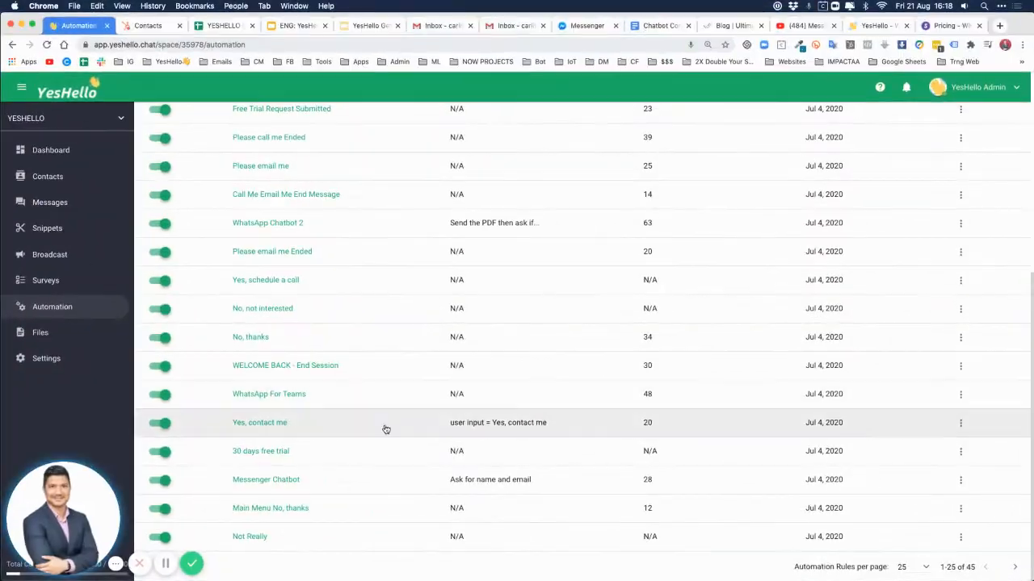
scroll(326, 401, "up", 5)
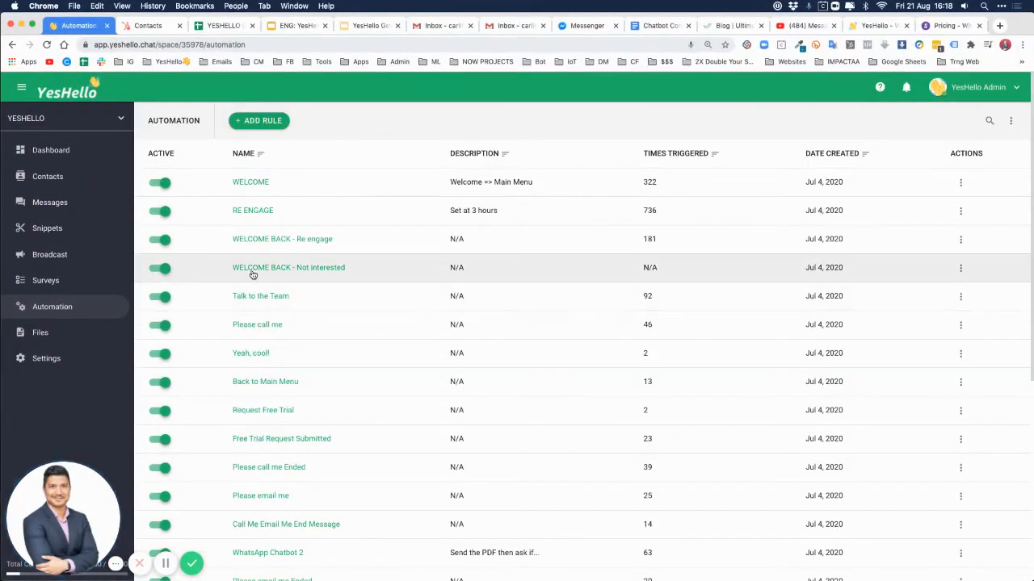
left_click(262, 123)
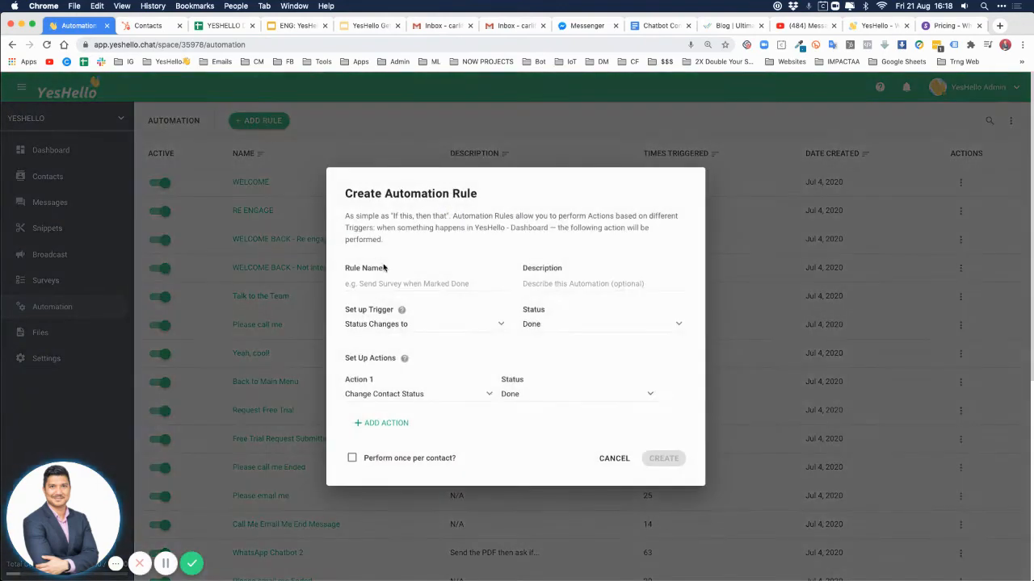
left_click(396, 281)
type("Speak to manager")
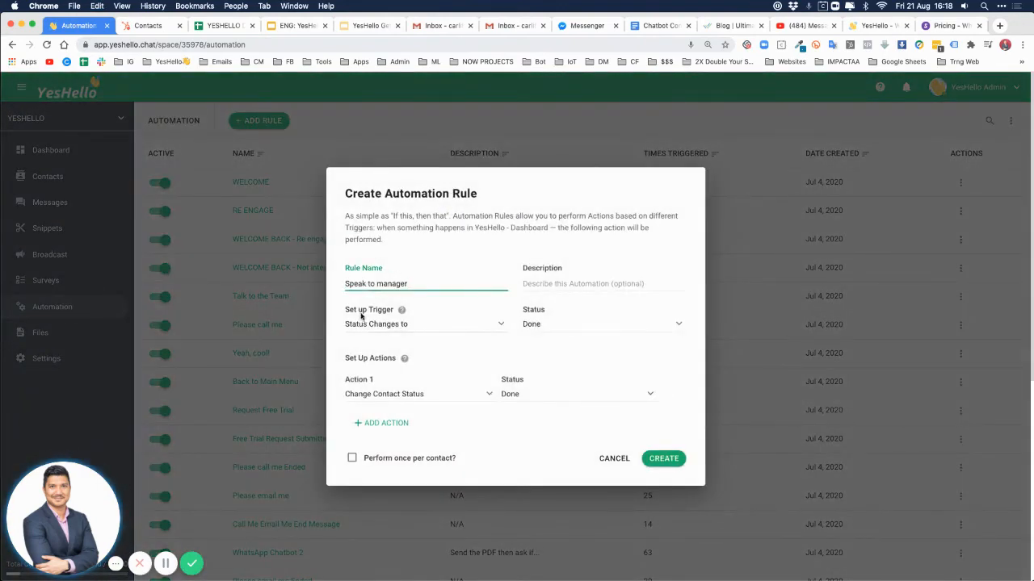
Set the rule's trigger to Custom Field Changes to, with custom field USER INPUT and value "Speak to manager".
left_click(388, 326)
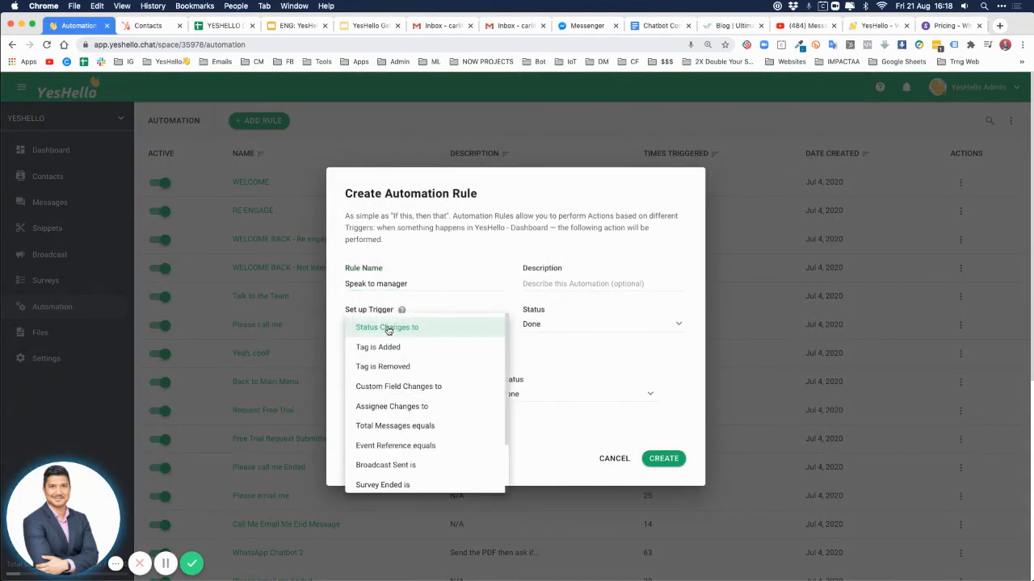
left_click(393, 386)
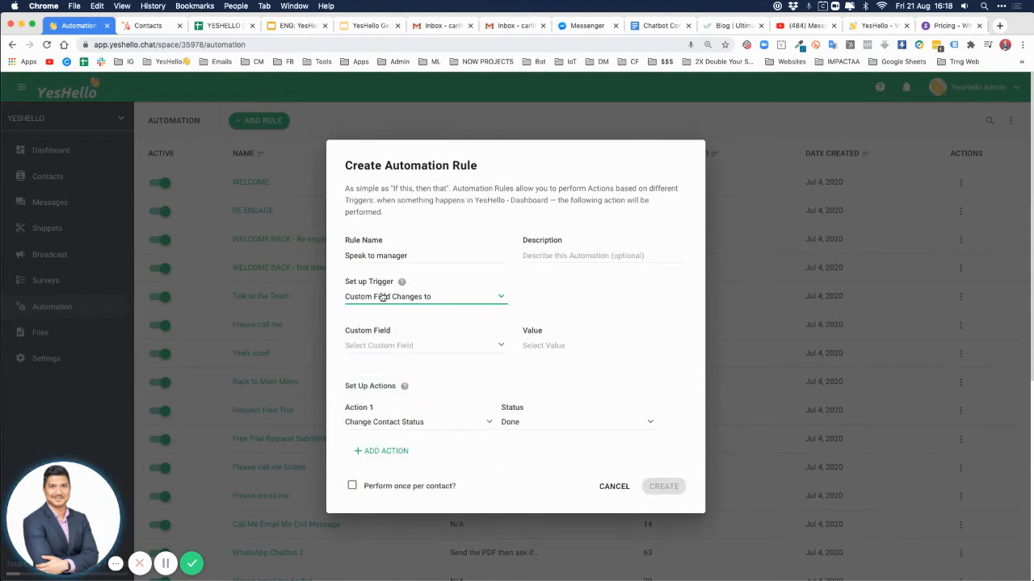
left_click(385, 345)
scroll(396, 452, "down", 5)
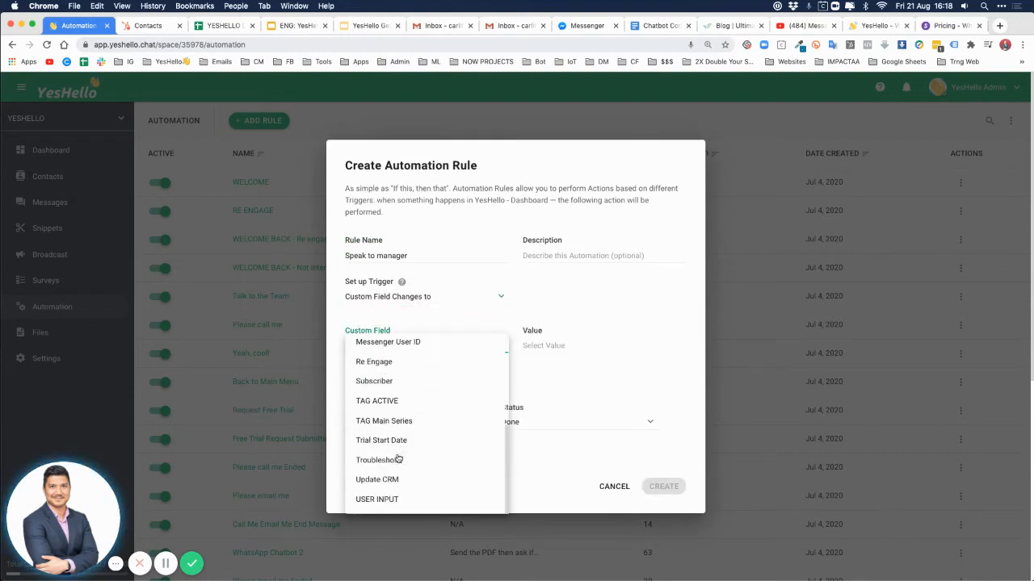
left_click(391, 499)
left_click(551, 345)
key("super+v")
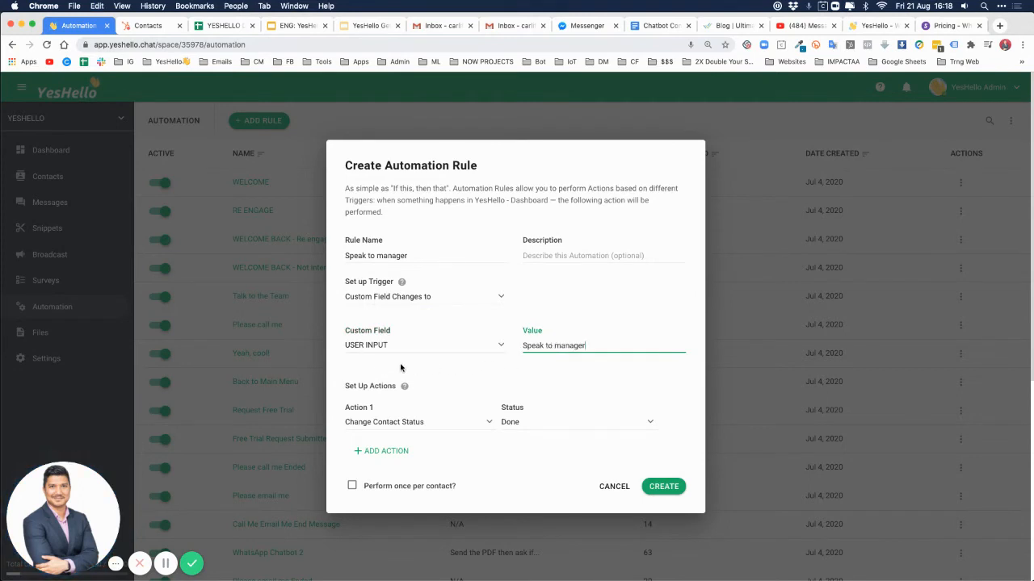
Make Action 1 assign the contact to the fourth assignee in the team list.
left_click(364, 423)
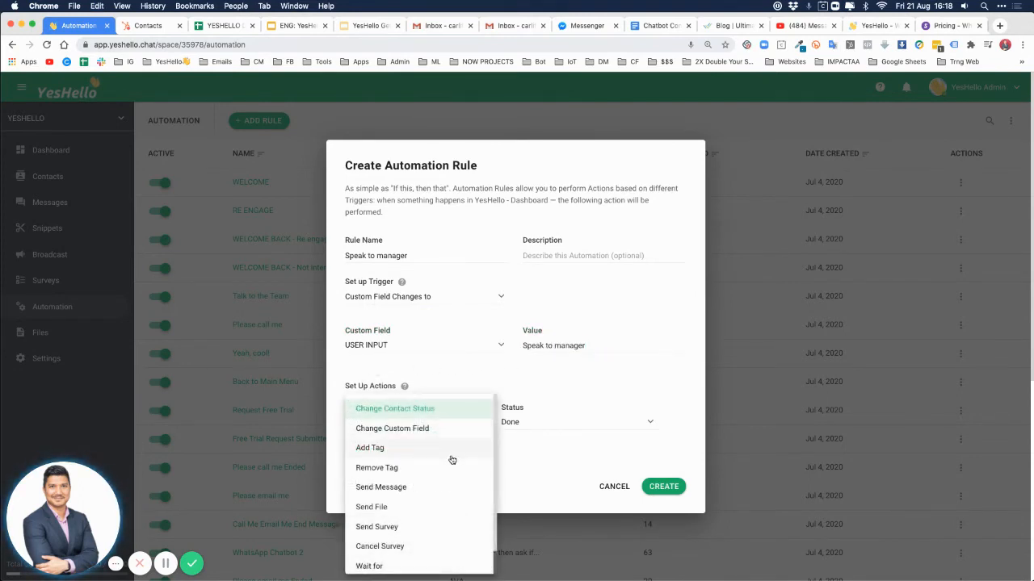
scroll(410, 539, "down", 1)
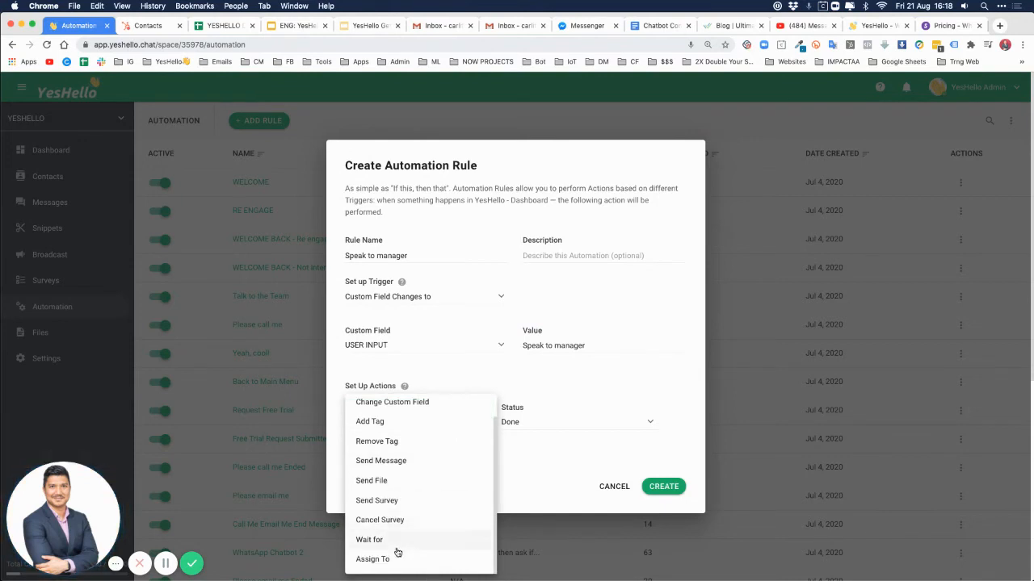
left_click(397, 554)
left_click(557, 421)
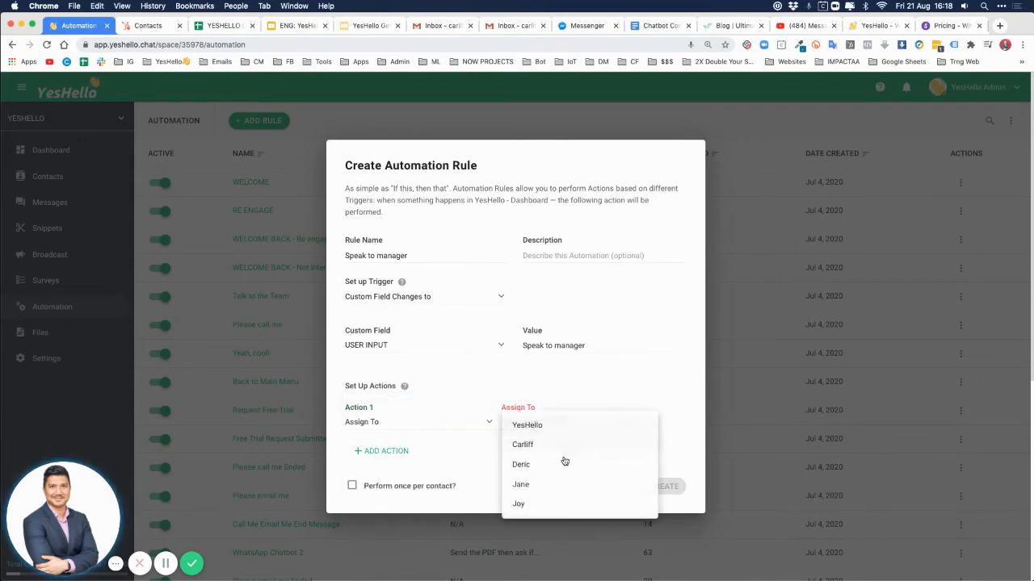
left_click(529, 485)
Add a second action to the rule that sends a message, with a text message as its content.
left_click(384, 450)
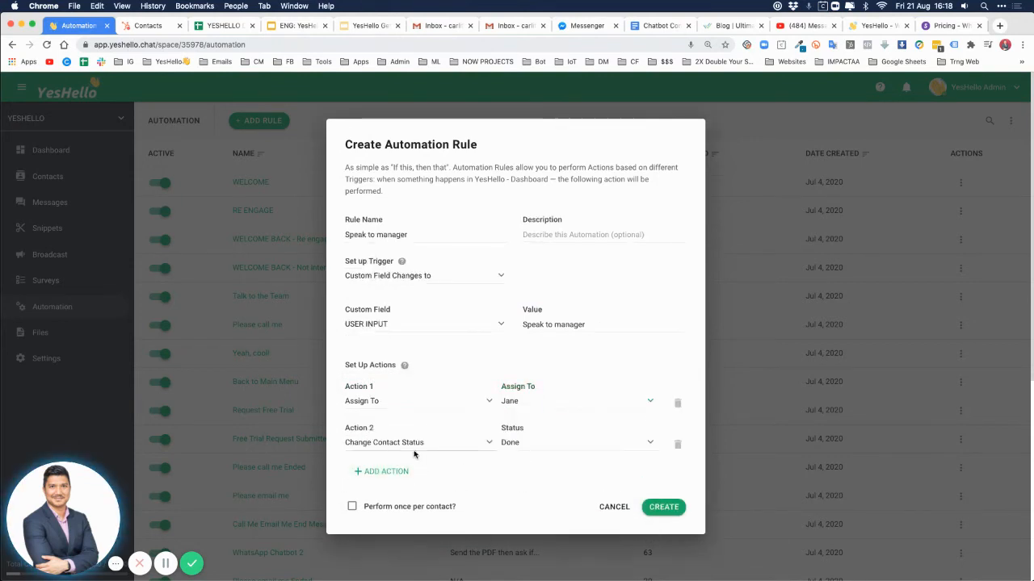
left_click(401, 446)
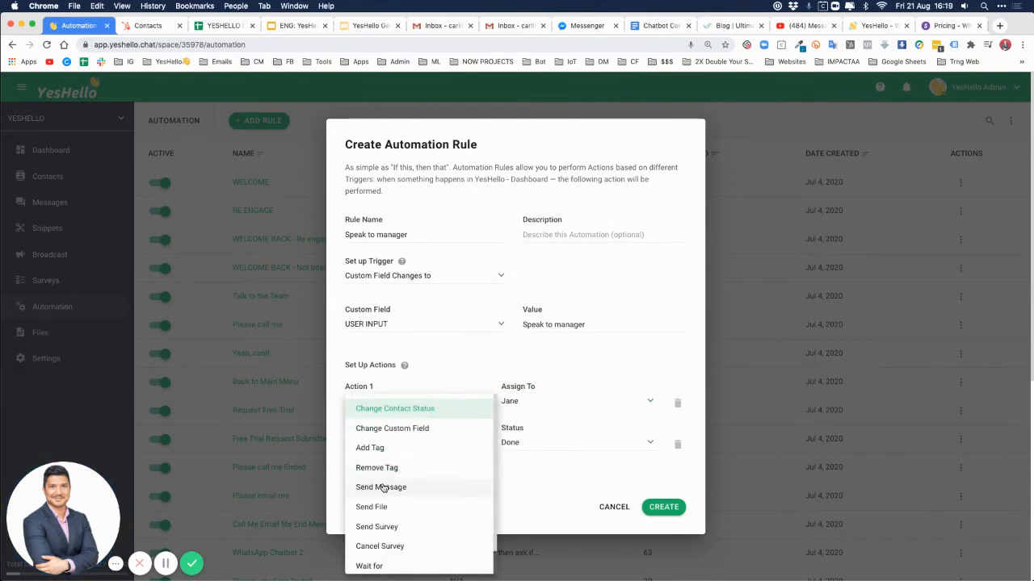
left_click(382, 488)
left_click(399, 459)
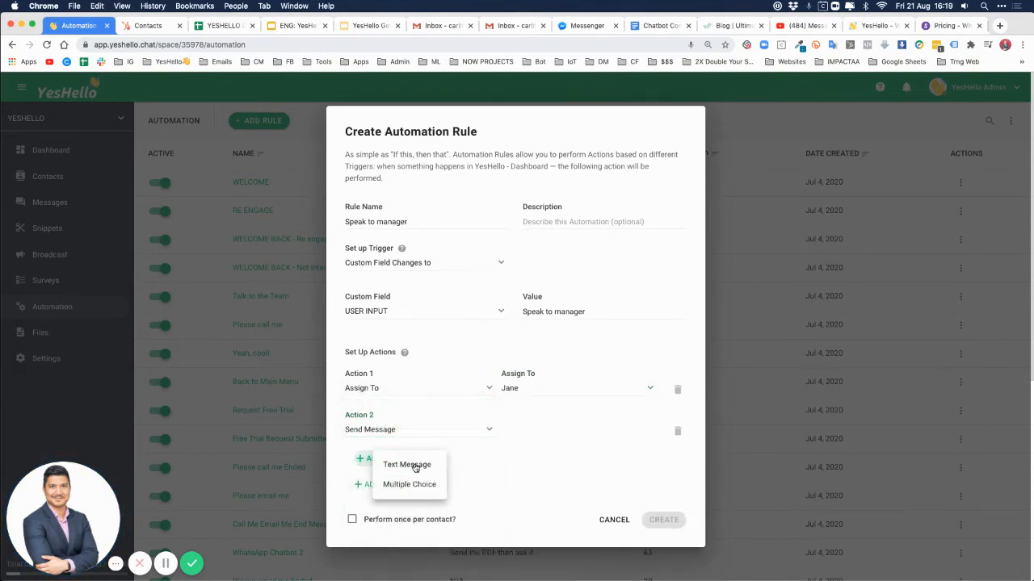
left_click(414, 466)
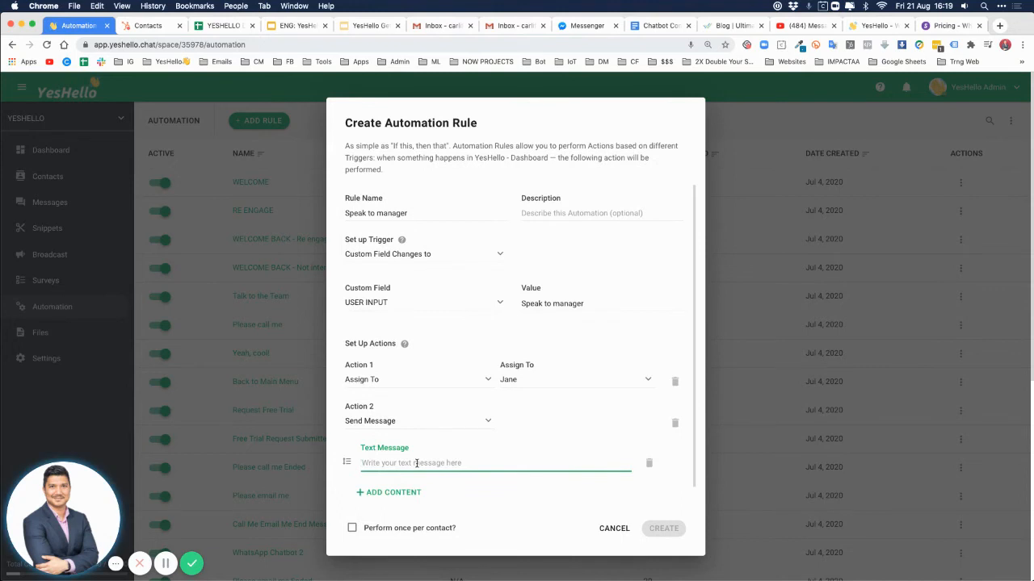
Write "Sure, I have notified the person in charge, they will get back to you asap!" as Action 2's text message.
type("Sure")
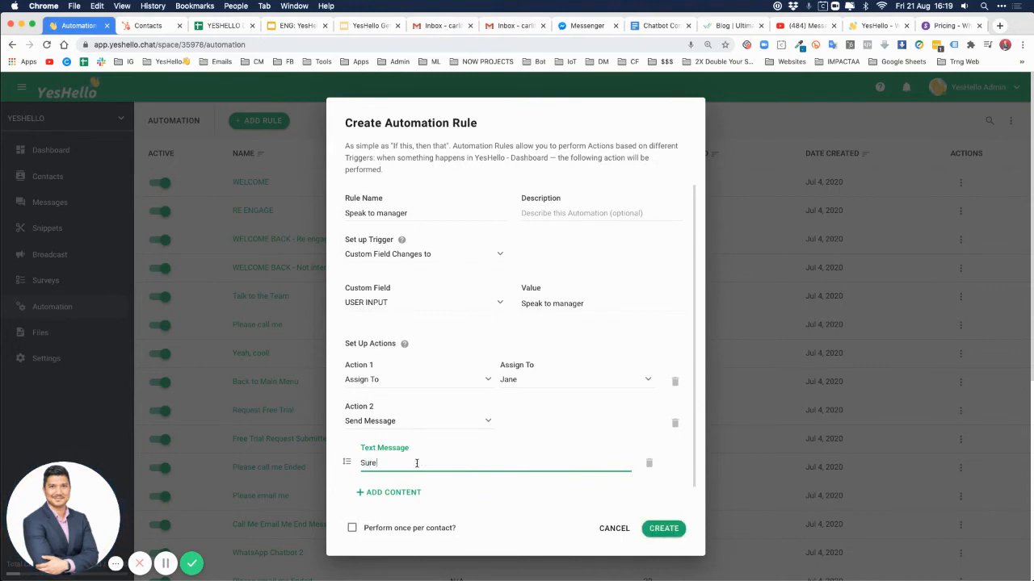
type(", ")
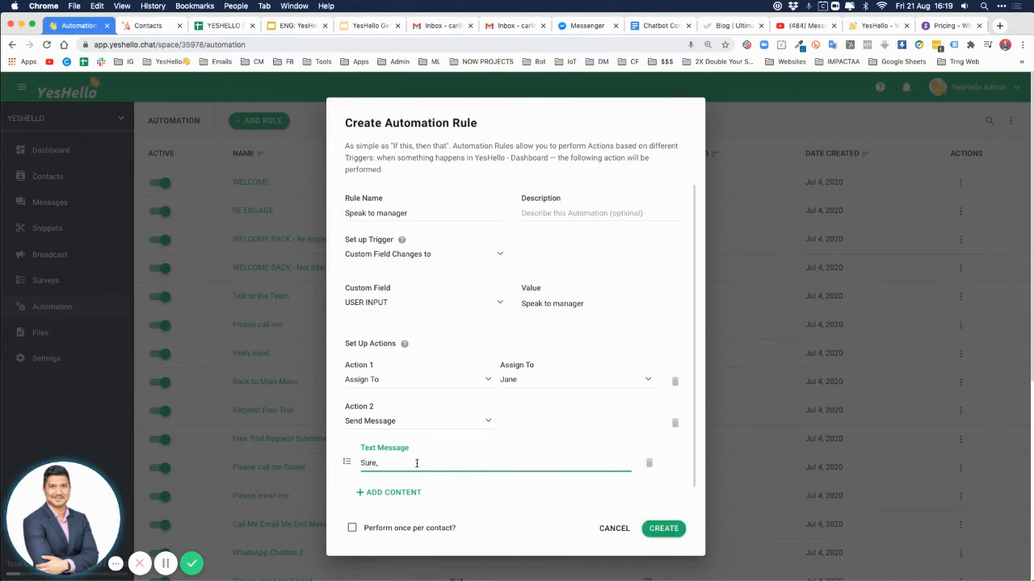
type("I have")
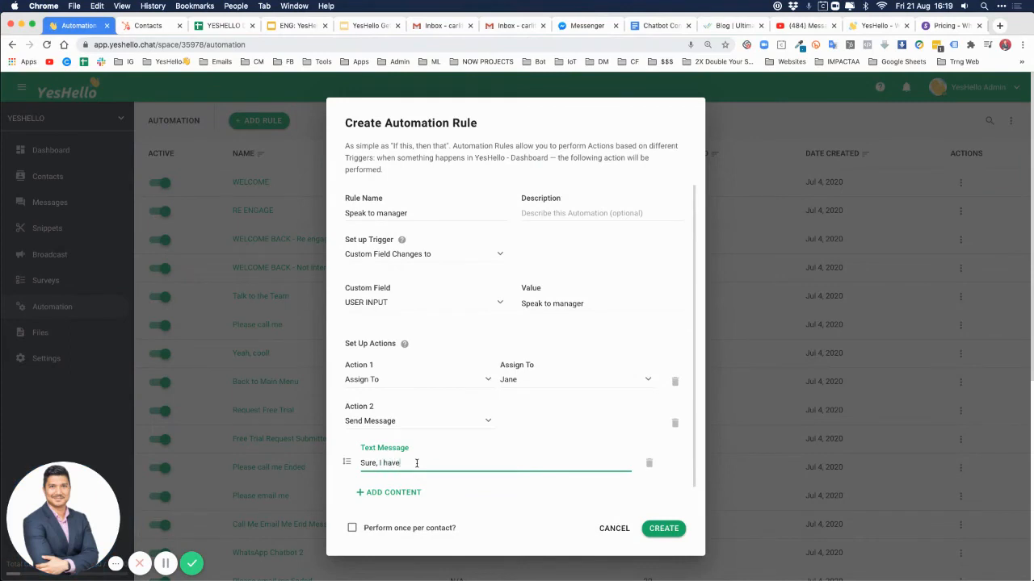
type(" noth")
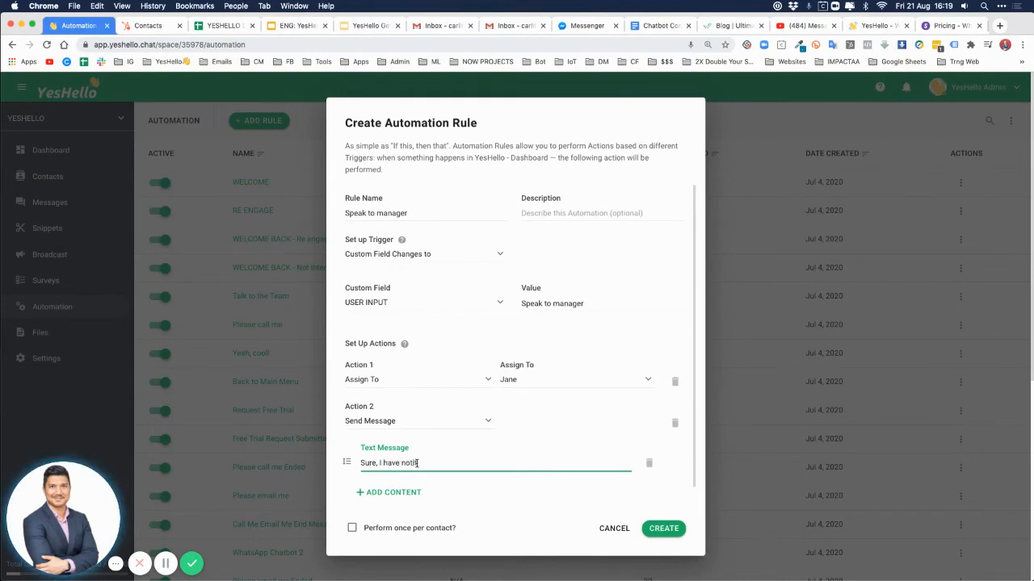
key("BackSpace")
type("ified ")
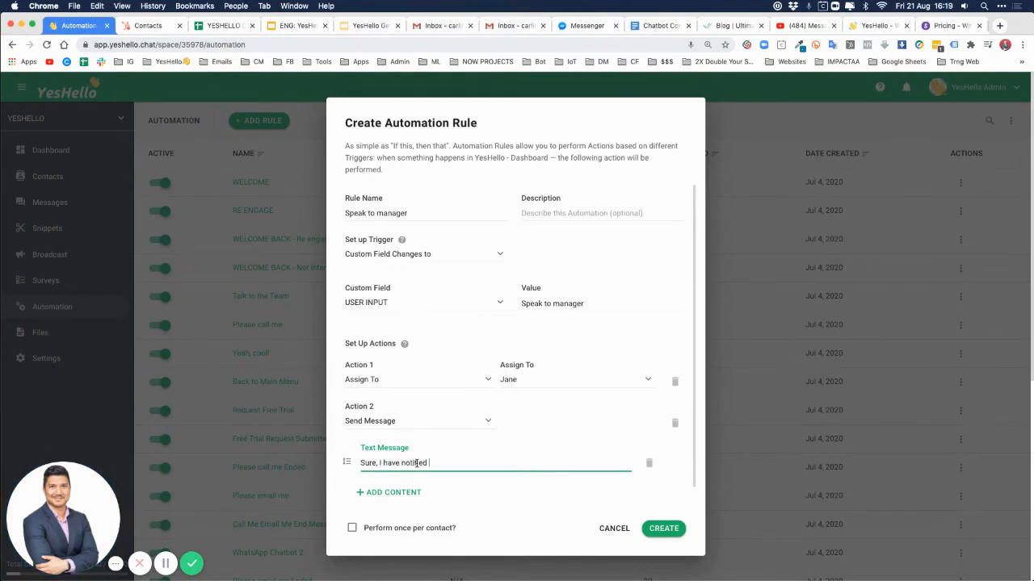
type("the prson in charge, they wi")
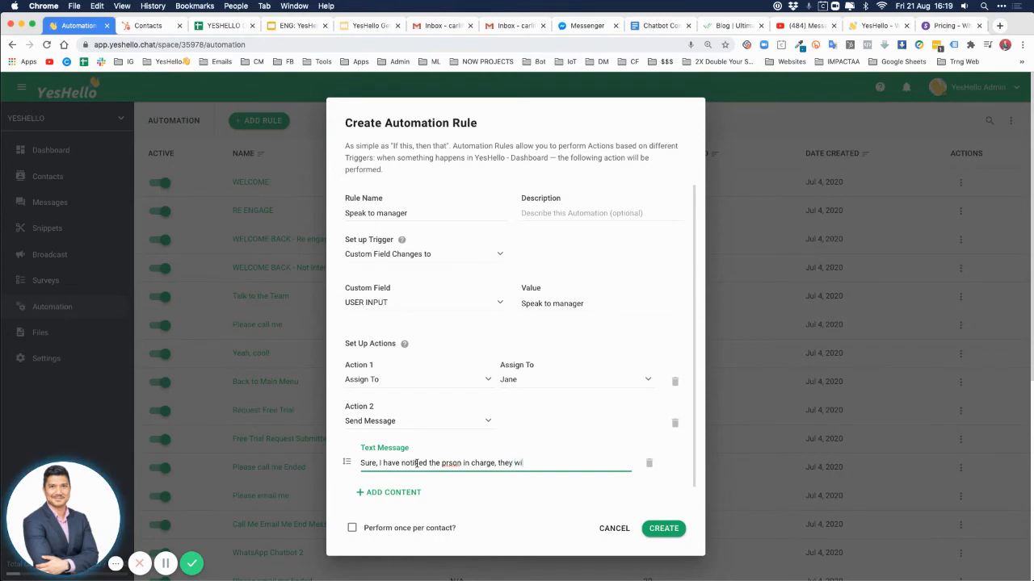
type("ll get back to you asap!")
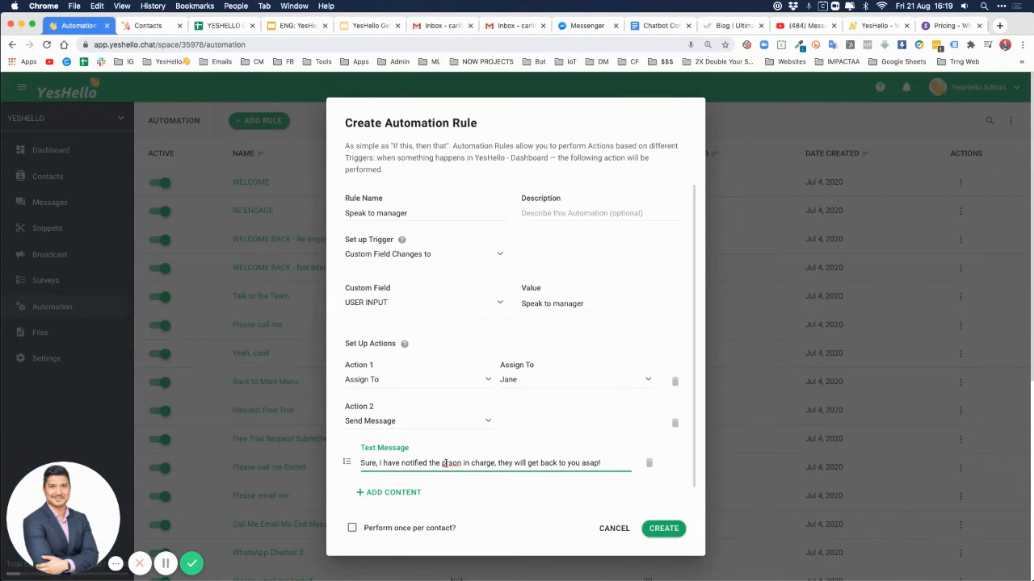
left_click(444, 464)
type("et back to you asap! ")
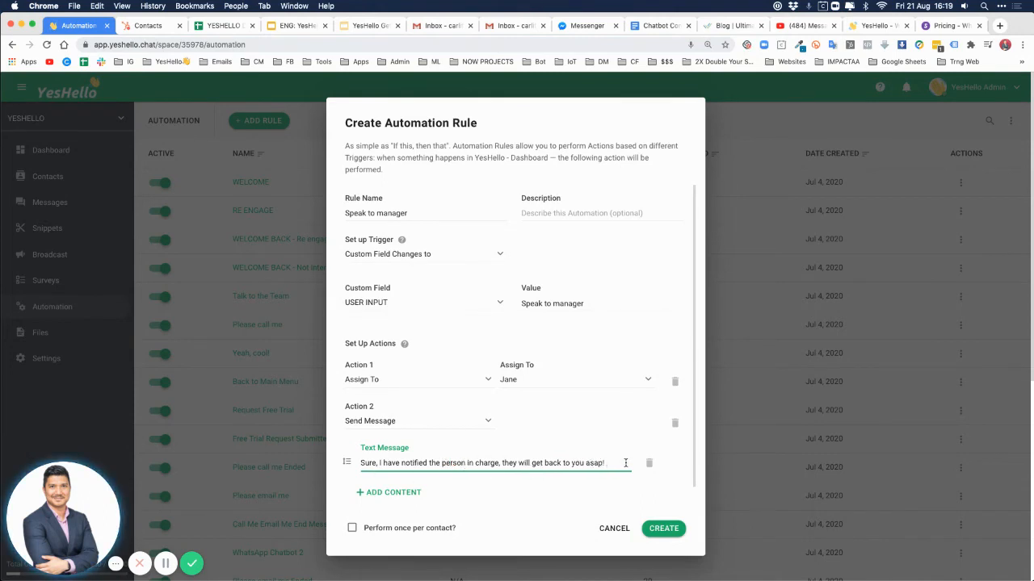
Append "Please leave your contact details below" to the text message and create the rule.
type("Please le")
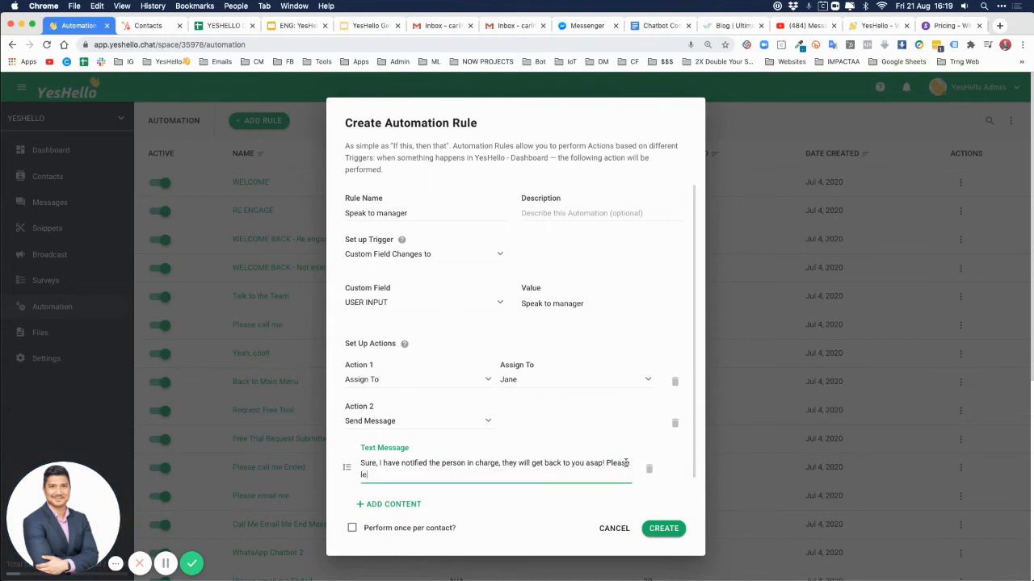
type("ave your c")
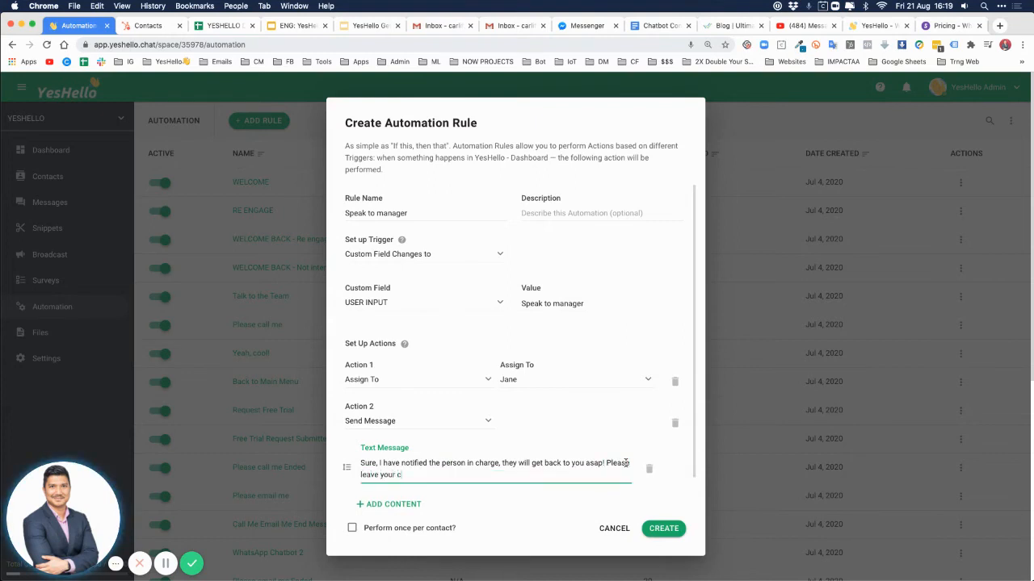
type("ontcat details below")
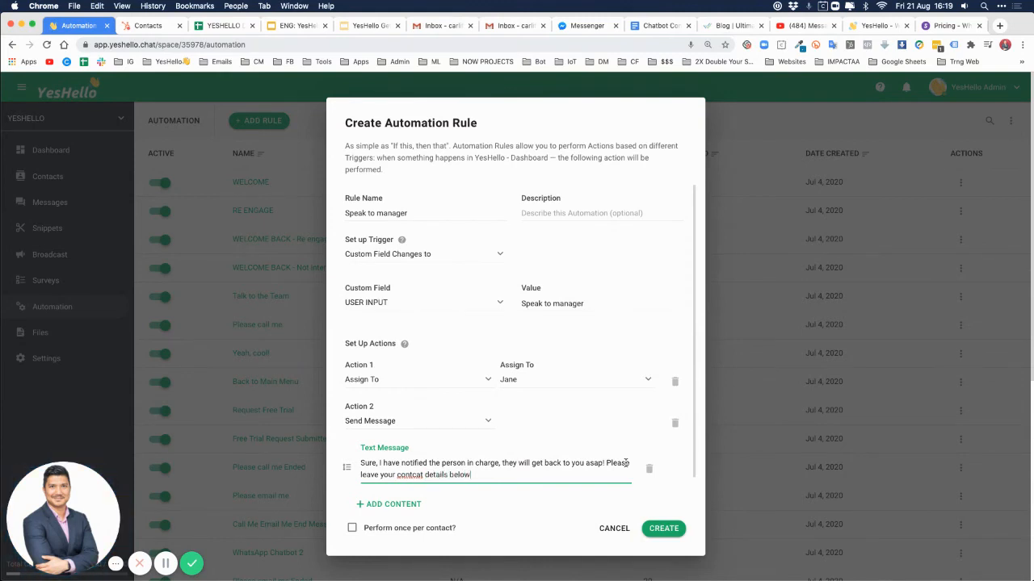
double_click(410, 476)
type("contact")
left_click(661, 529)
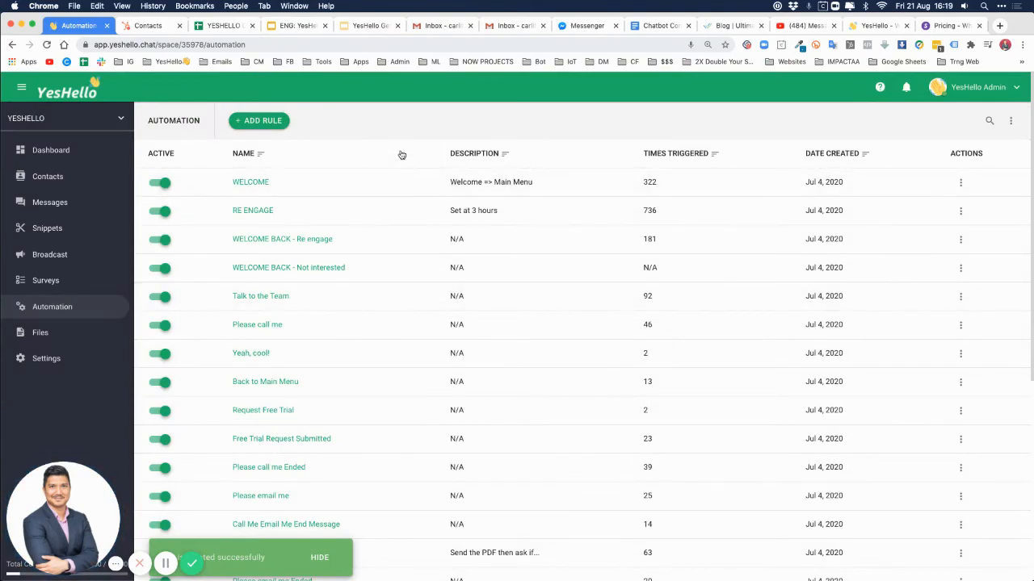
Switch to WhatsApp and write 1 as the unsent reply in the YesHello chat.
key("ctrl+Up")
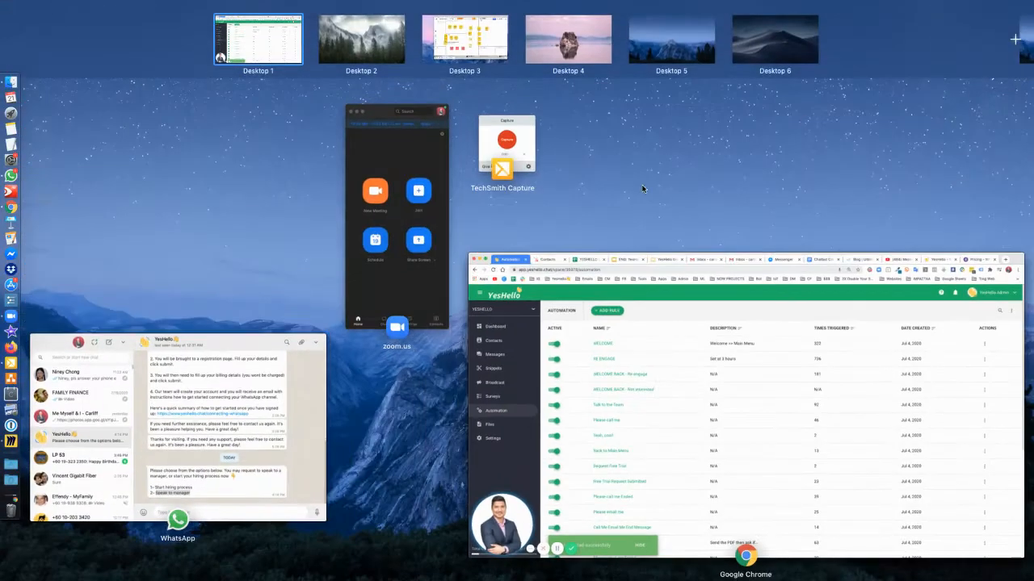
left_click(219, 342)
left_click(265, 335)
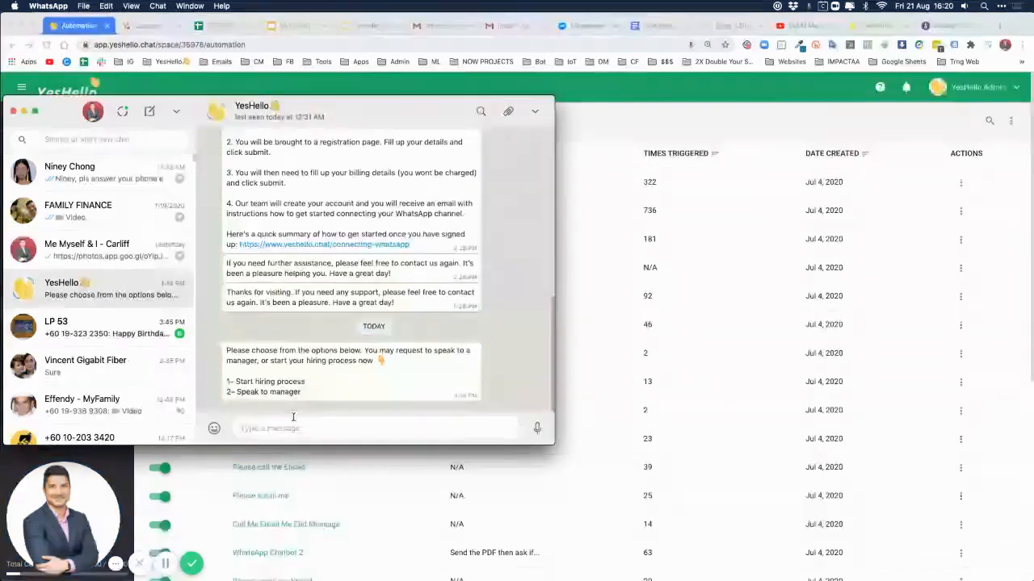
type("1")
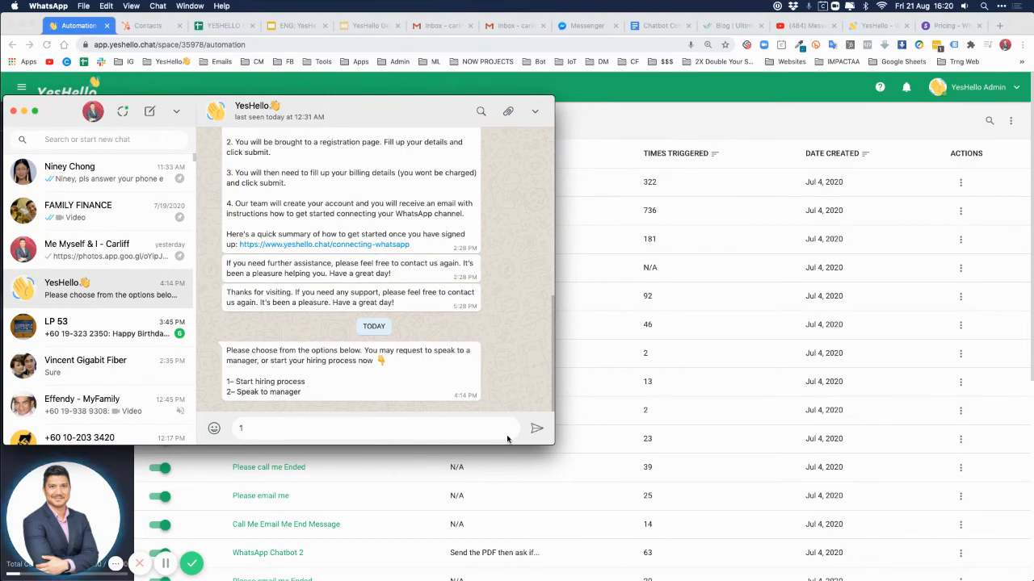
Switch back to Chrome and show 100 automation rules per page to check the newly created rules.
left_click(619, 133)
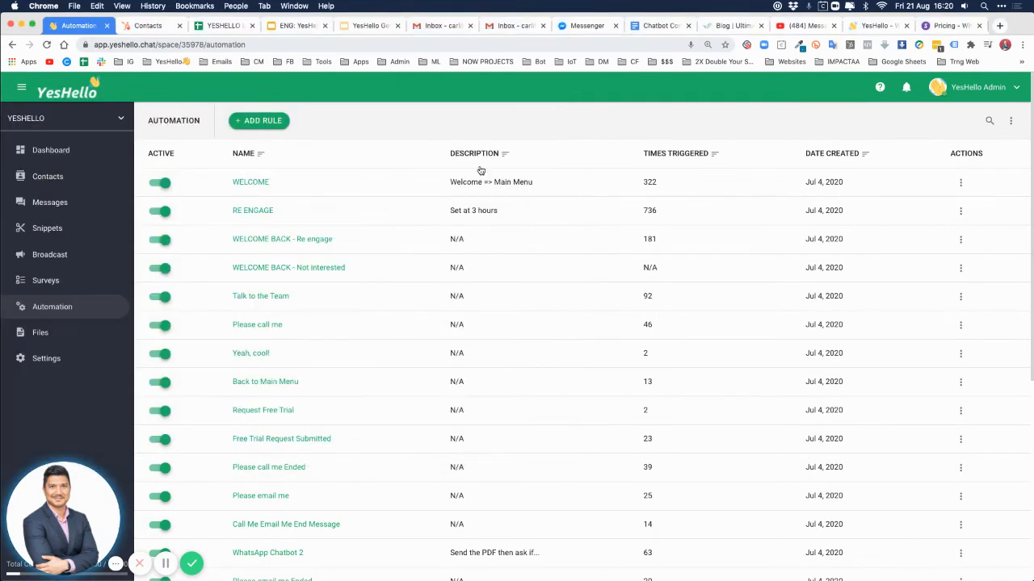
scroll(665, 416, "down", 5)
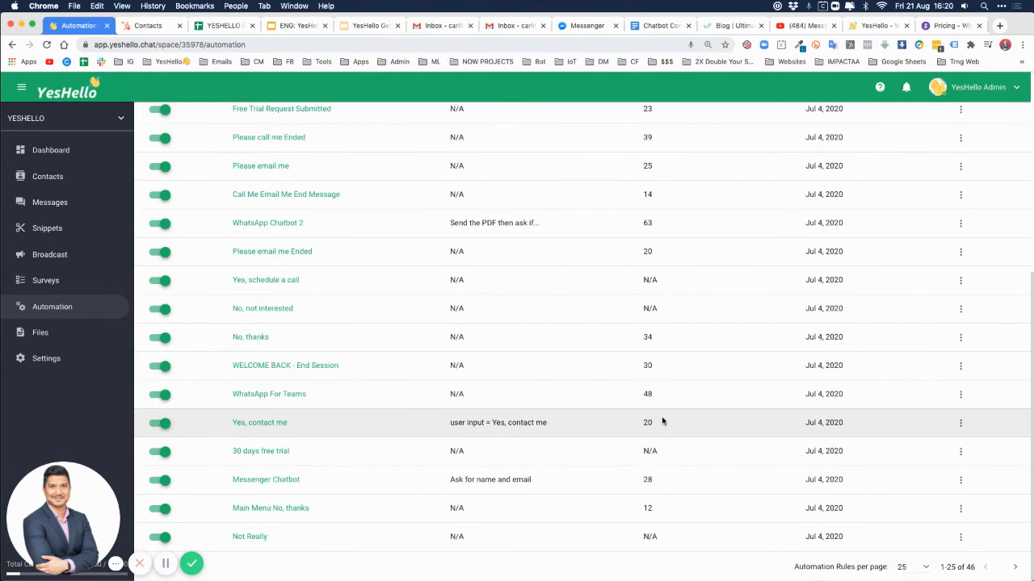
left_click(926, 569)
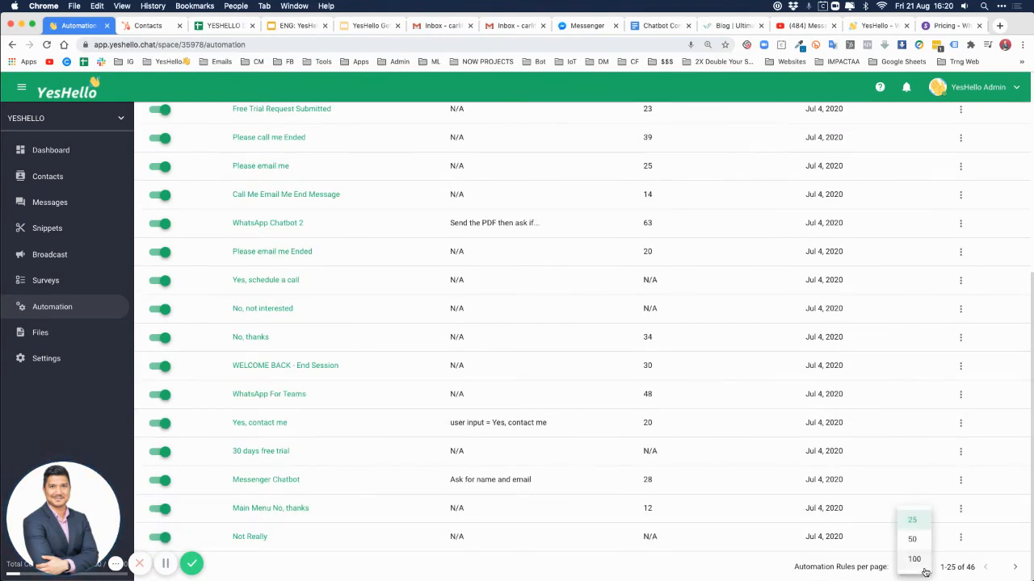
left_click(913, 559)
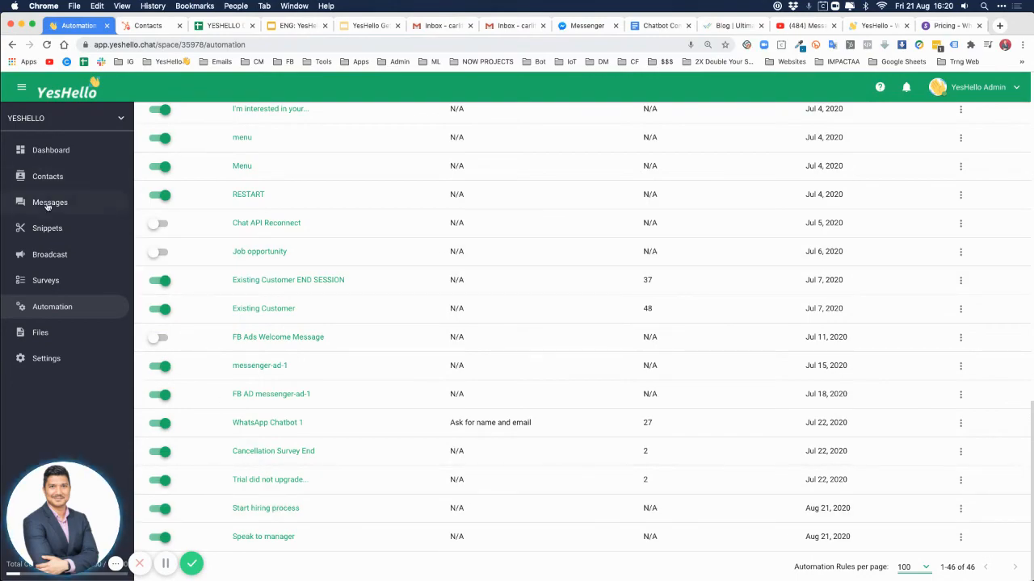
Return to WhatsApp and send the drafted reply 1 to YesHello.
key("ctrl+Up")
left_click(145, 430)
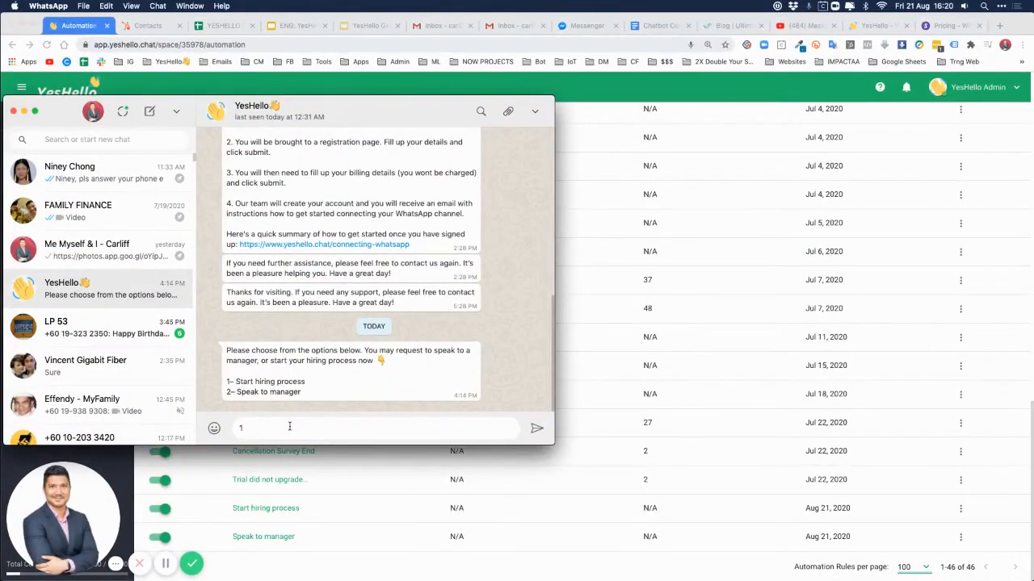
left_click(536, 429)
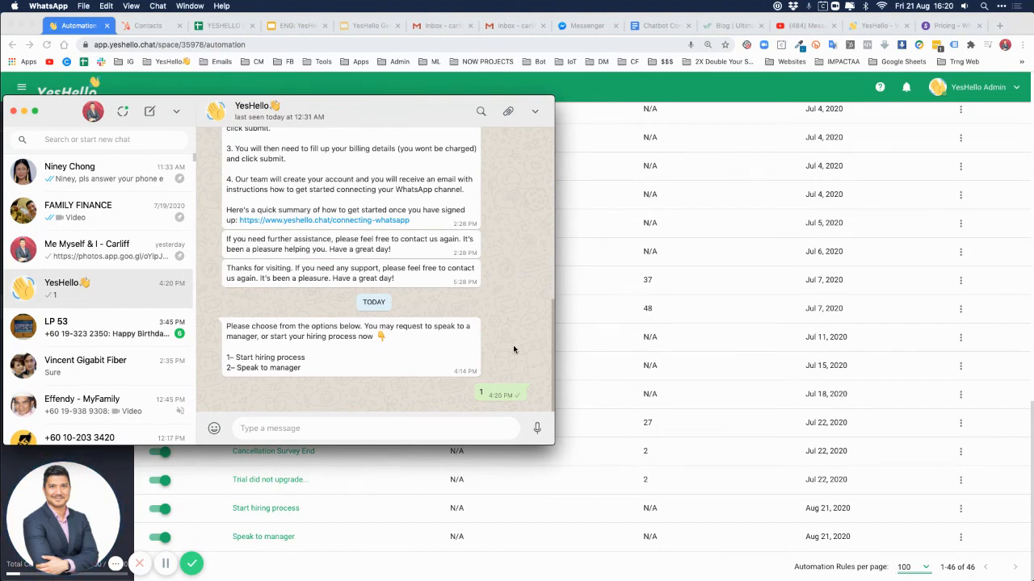
Switch to Chrome and list all conversations in YesHello's Messages section.
left_click(612, 108)
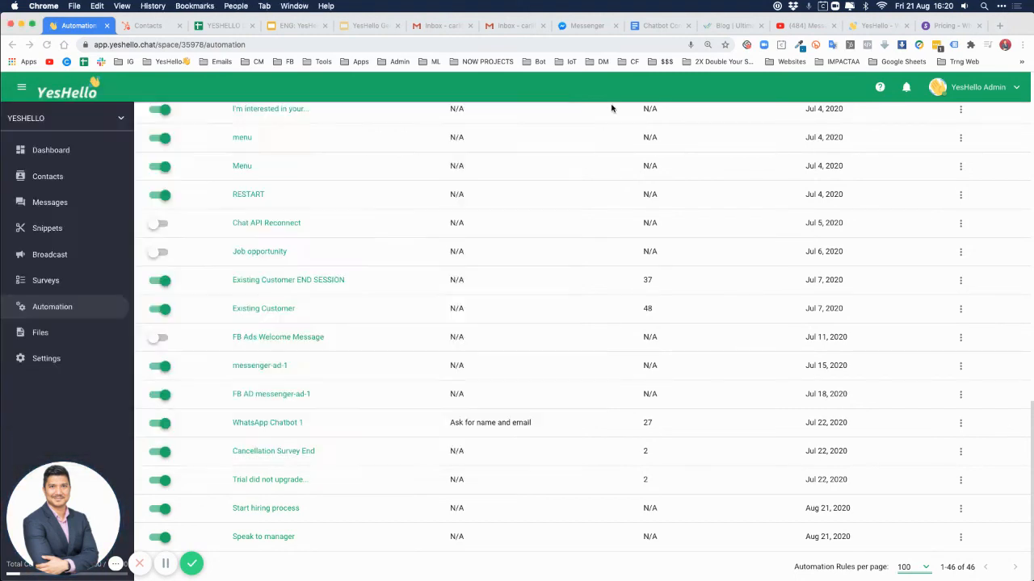
left_click(55, 207)
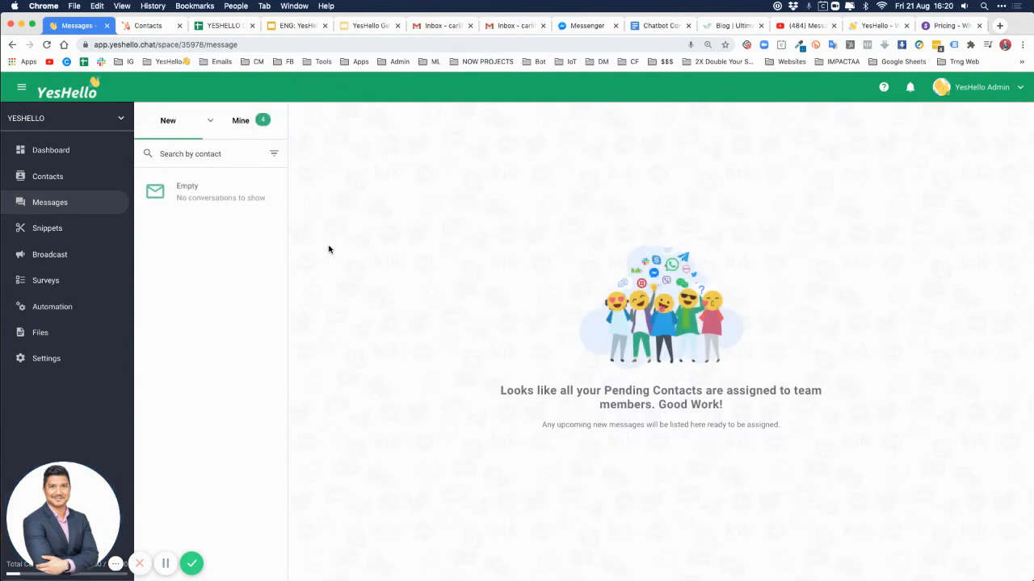
left_click(242, 121)
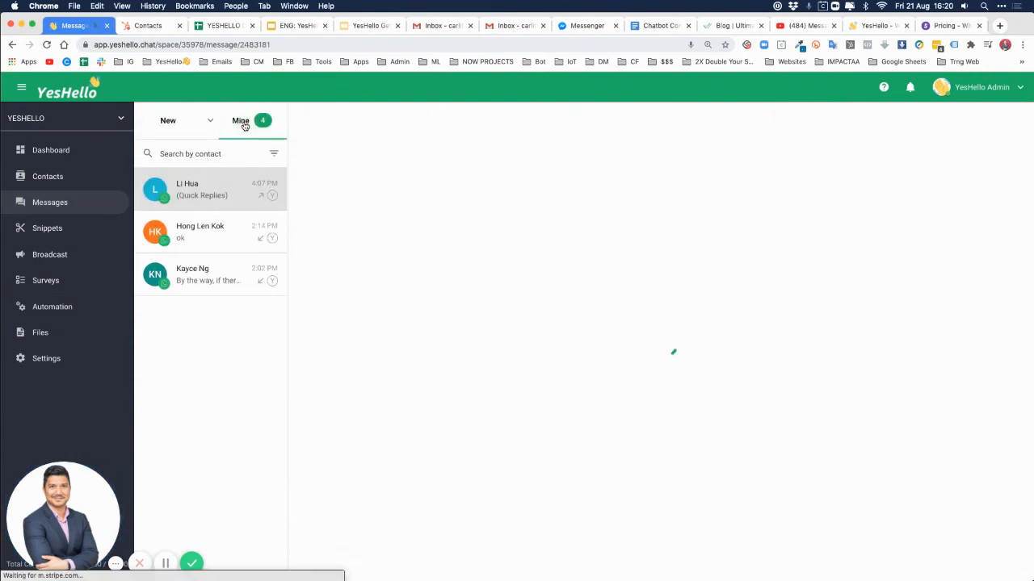
left_click(171, 124)
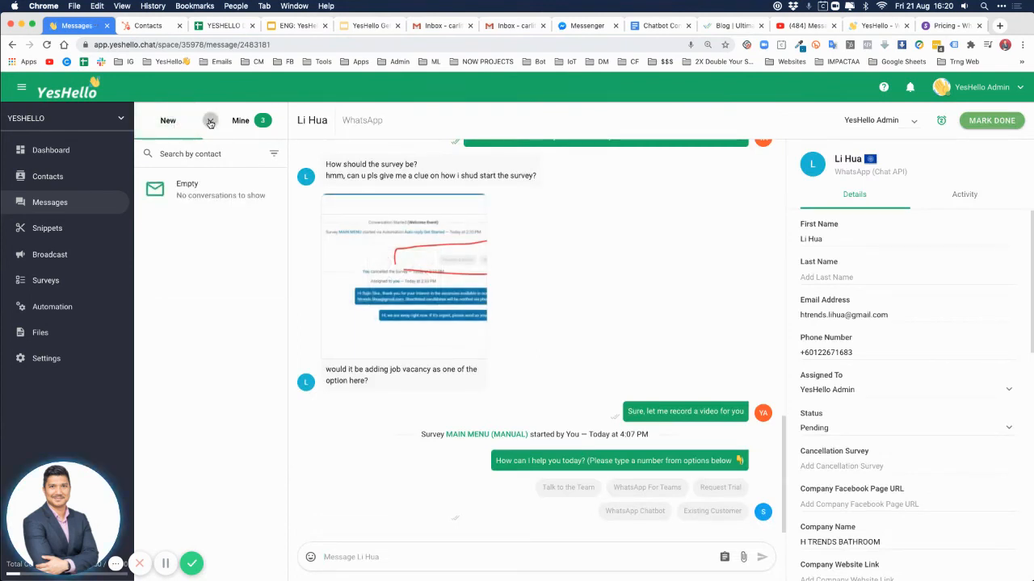
left_click(210, 122)
left_click(222, 170)
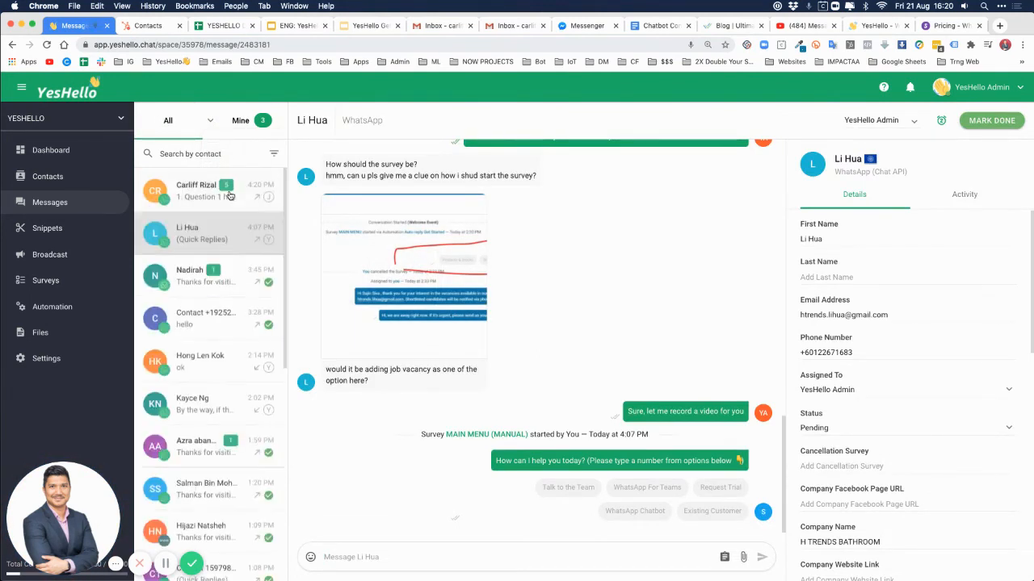
Switch to WhatsApp and review the automated replies received in the YesHello chat after answering 1.
key("ctrl+Up")
left_click(235, 463)
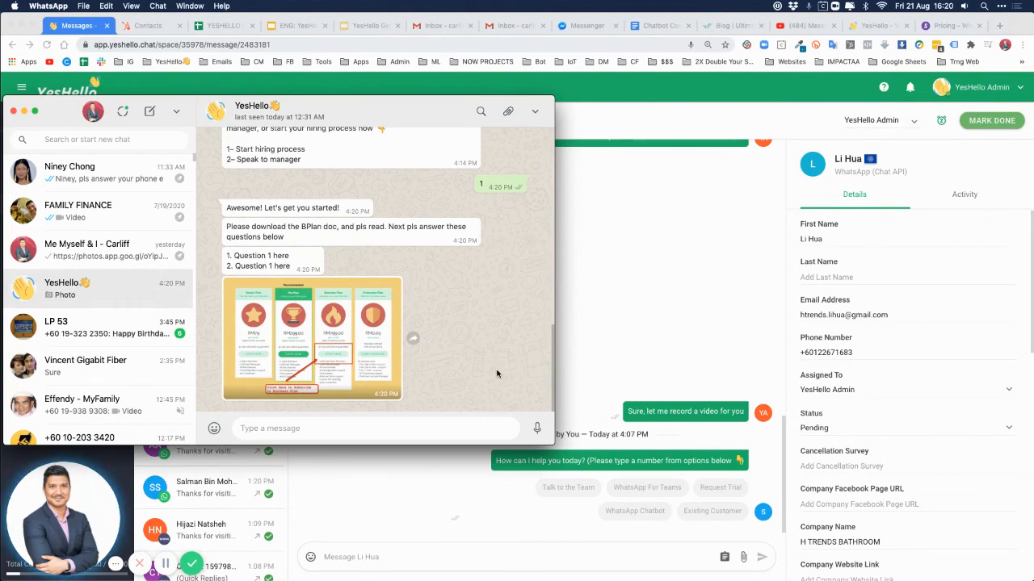
scroll(488, 347, "up", 2)
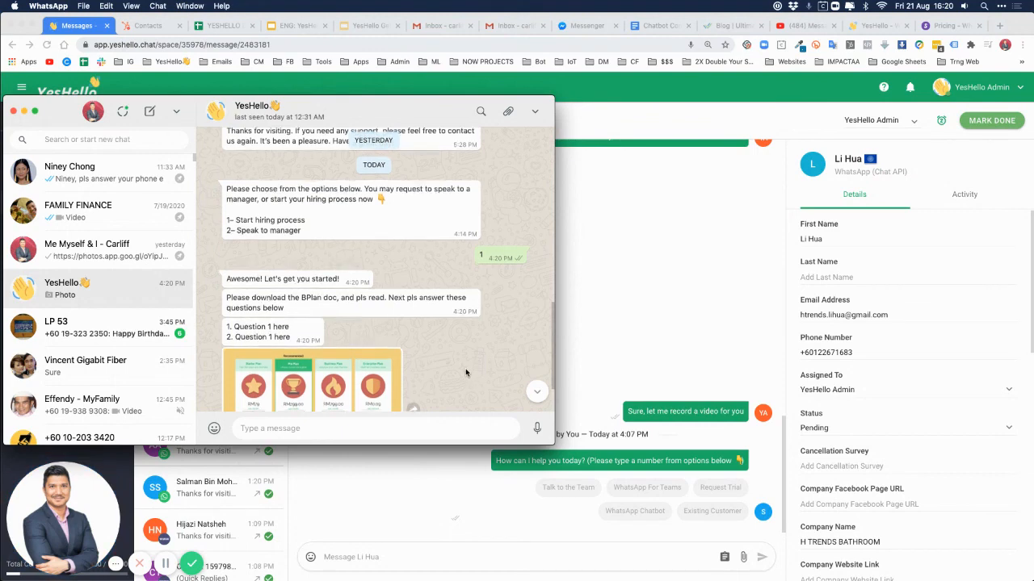
scroll(464, 307, "down", 2)
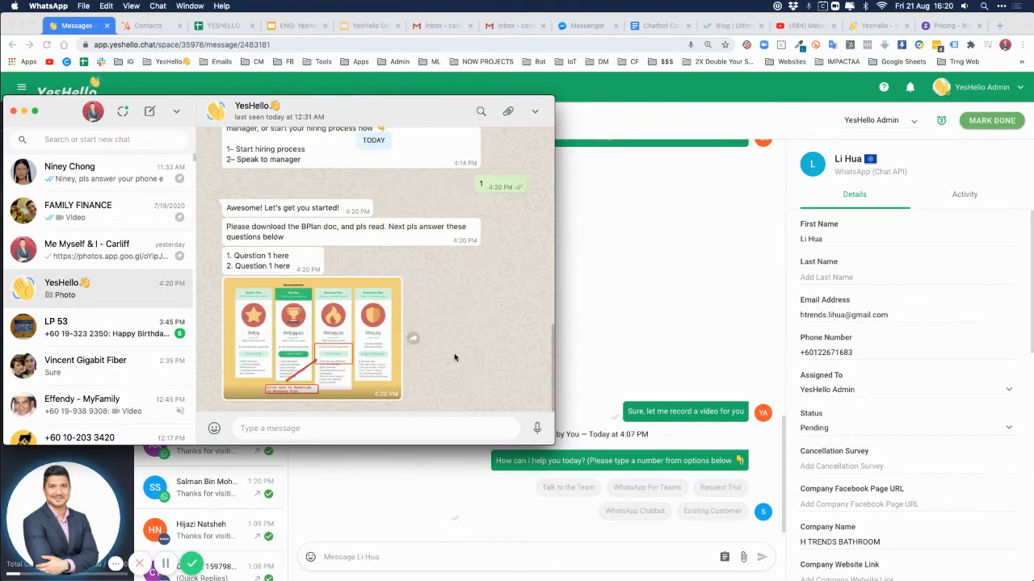
Switch back to Chrome and open the test contact's conversation, the most recent one in the list.
left_click(581, 389)
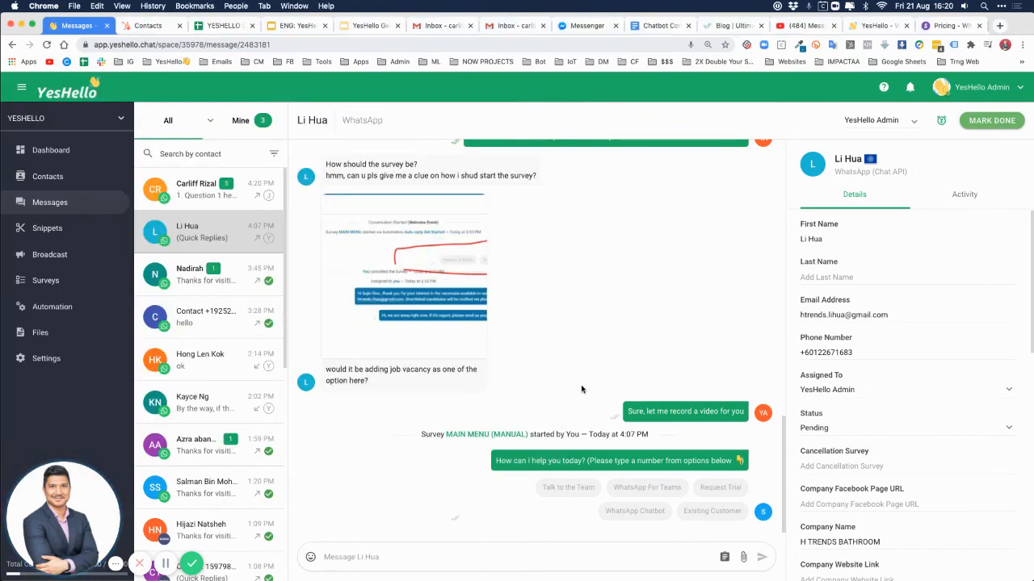
left_click(224, 202)
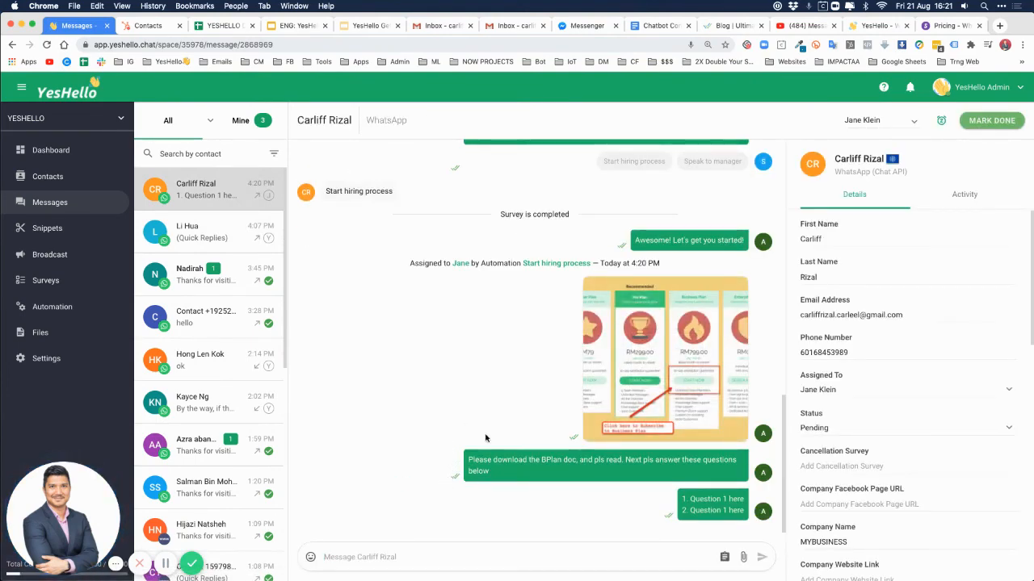
Send the Recruitment survey directly to the test contact from the open conversation.
left_click(725, 558)
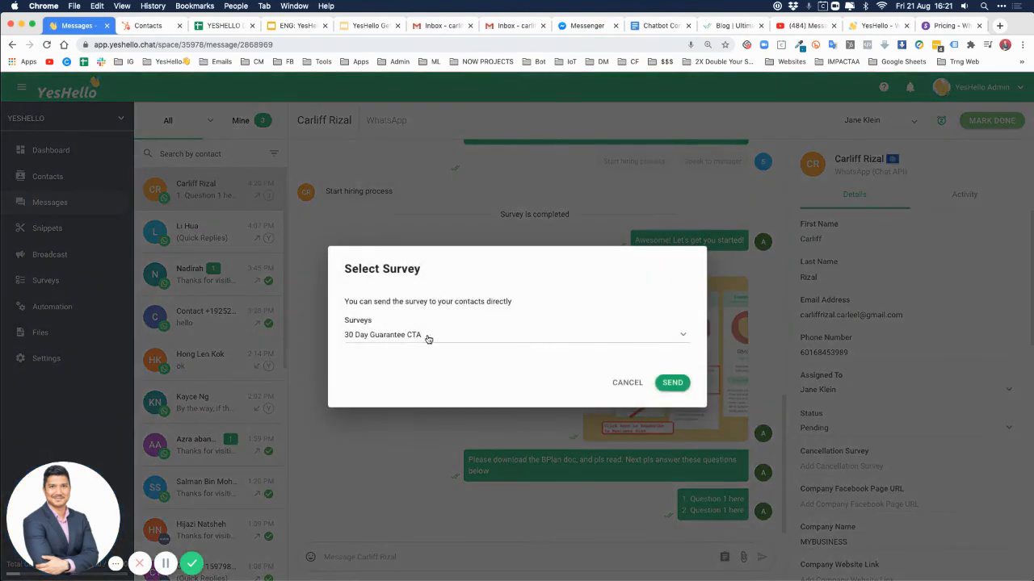
left_click(428, 339)
scroll(426, 441, "down", 5)
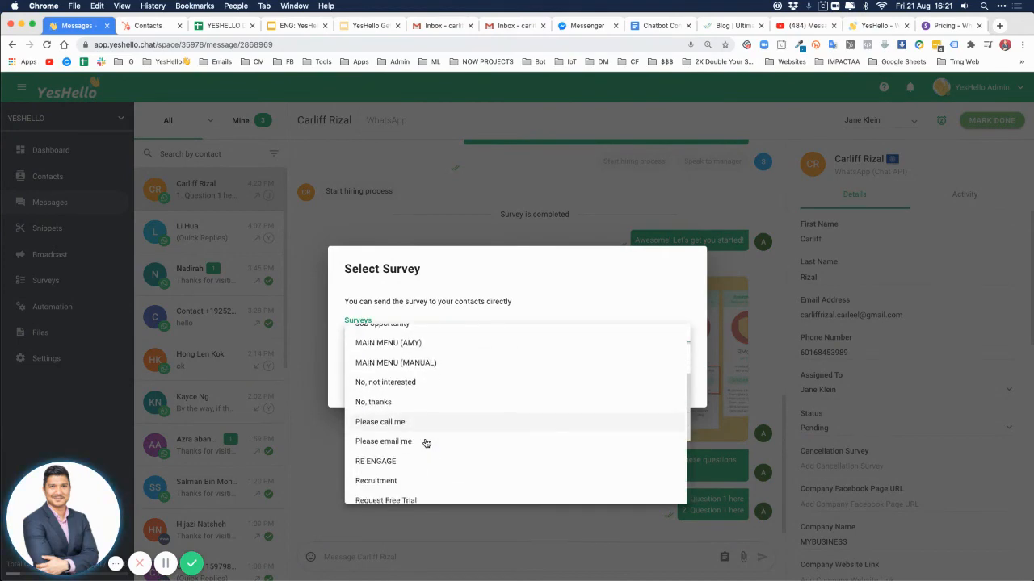
left_click(418, 473)
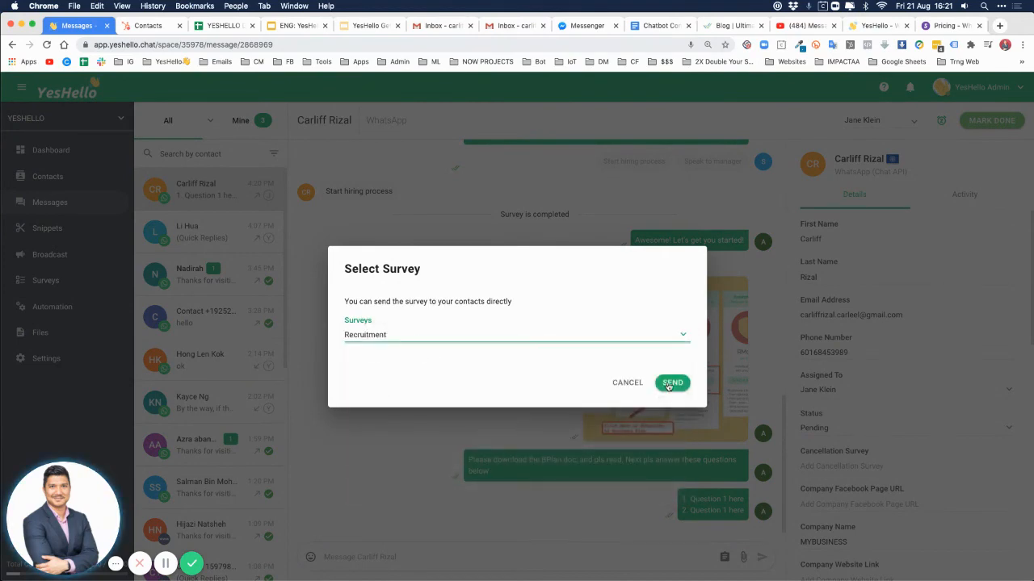
left_click(670, 383)
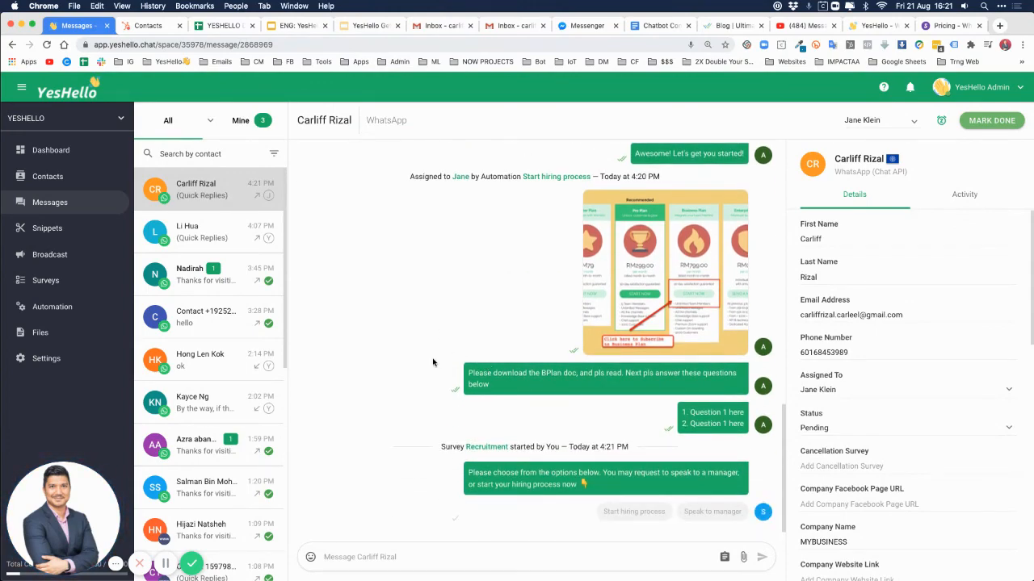
Switch to WhatsApp and answer the survey in the YesHello chat with 2 to choose Speak to manager.
key("ctrl+Up")
left_click(259, 392)
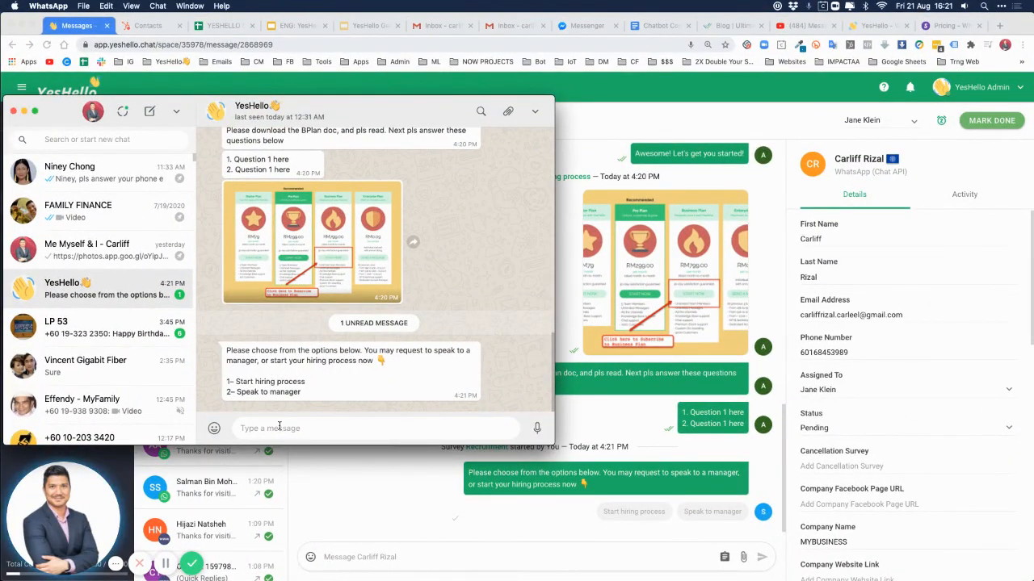
left_click(278, 426)
type("2")
left_click(536, 429)
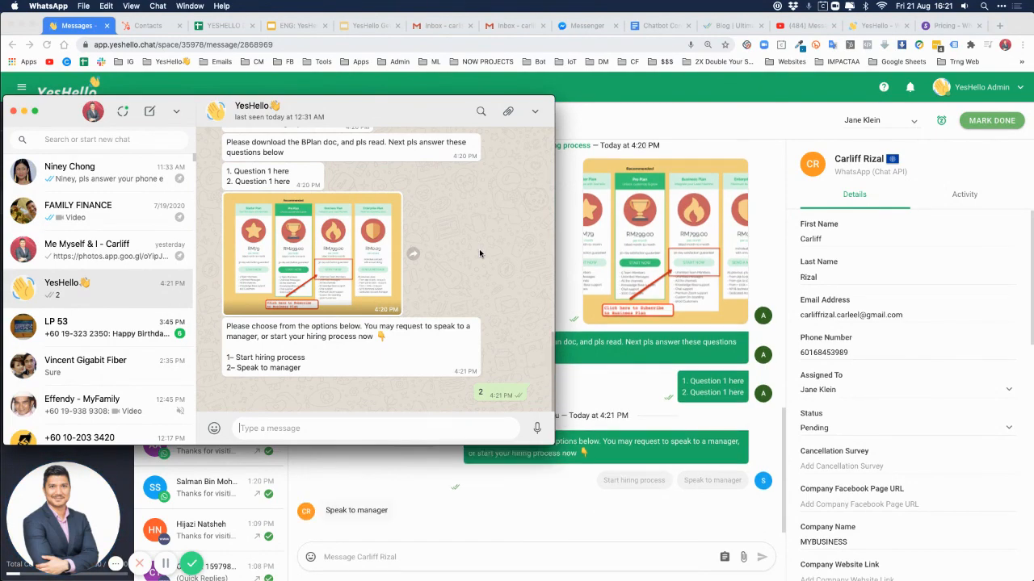
Switch back to Chrome and check the survey answer and the automated response in the test contact's conversation.
left_click(450, 502)
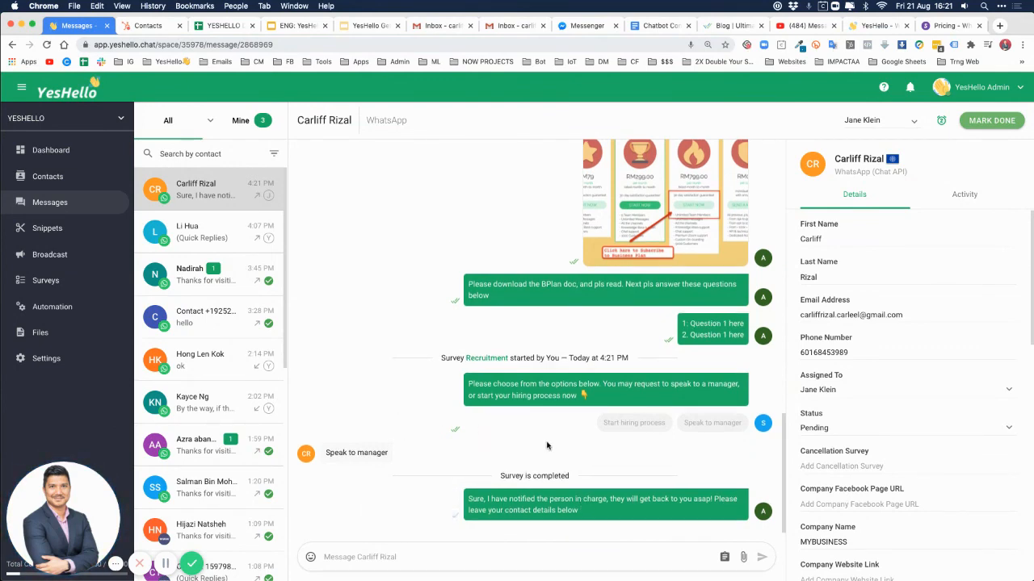
scroll(547, 446, "up", 1)
scroll(548, 447, "down", 1)
Review the automated reply to answer 2 in WhatsApp's YesHello chat, and return to the conversation in Chrome.
key("ctrl+Up")
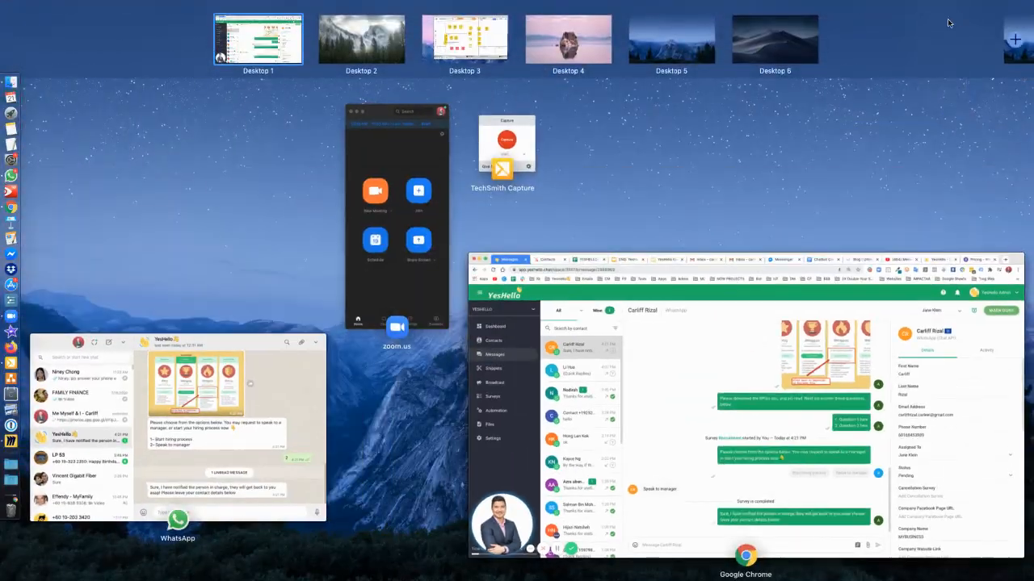
left_click(273, 333)
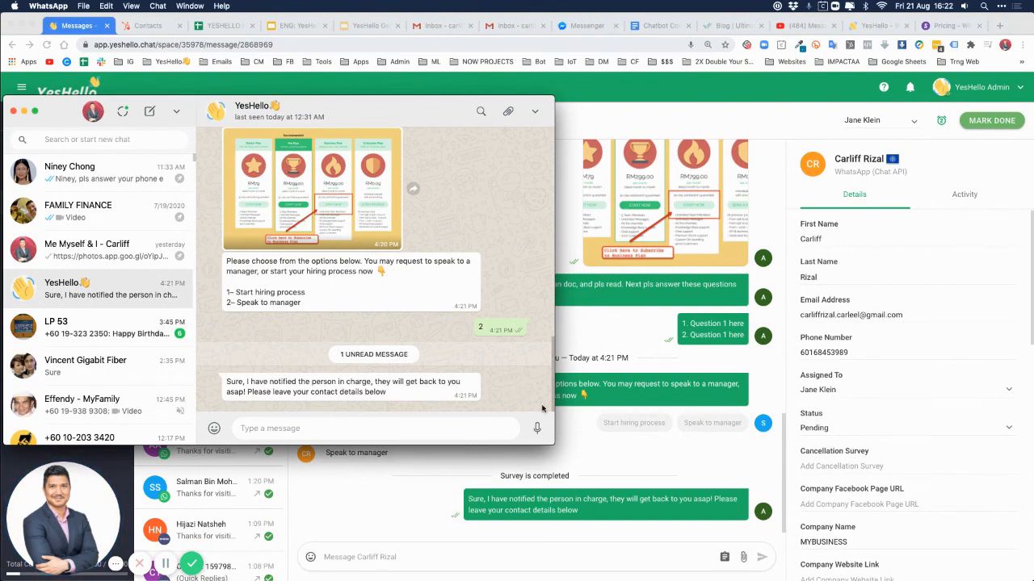
left_click(622, 457)
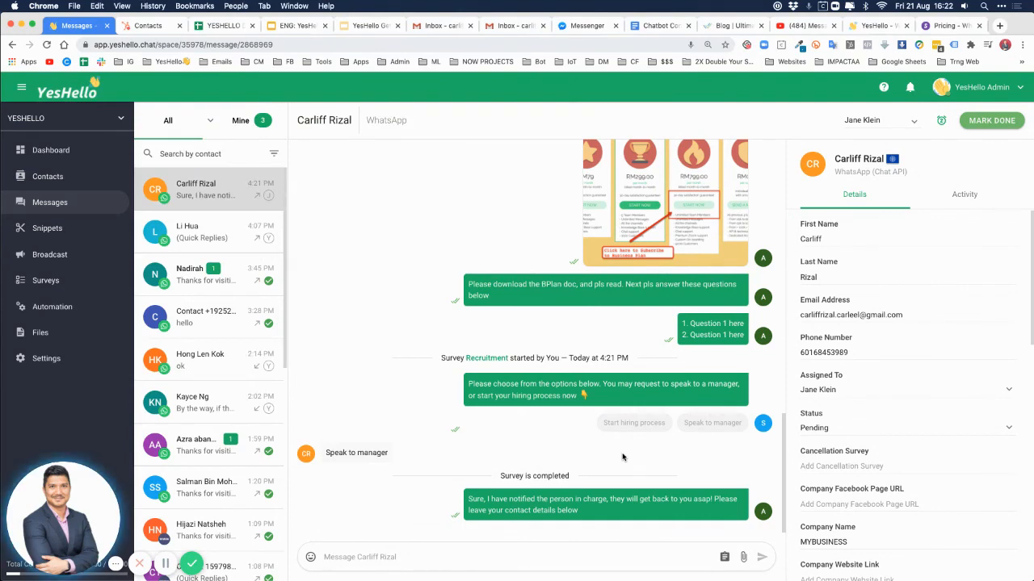